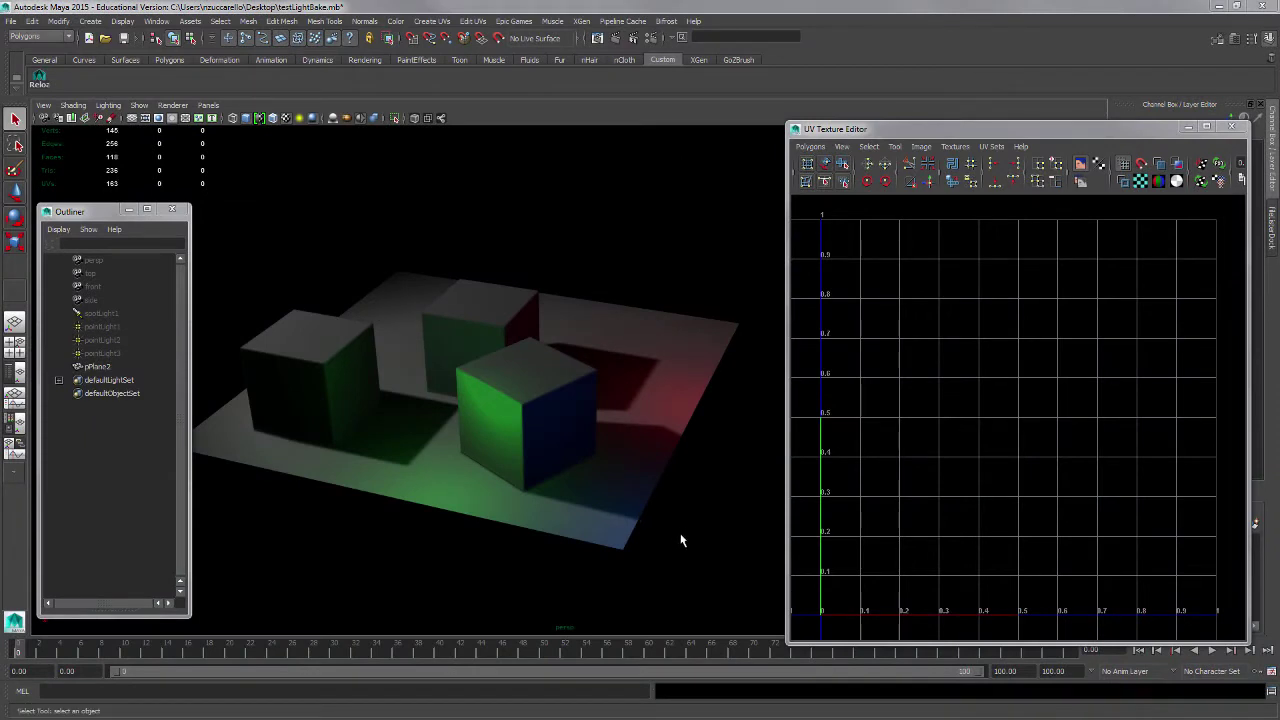
- Inspect the combined plane-and-cubes mesh, its UV layout and the available viewport lighting modes
alt+drag(683, 540, 702, 553)
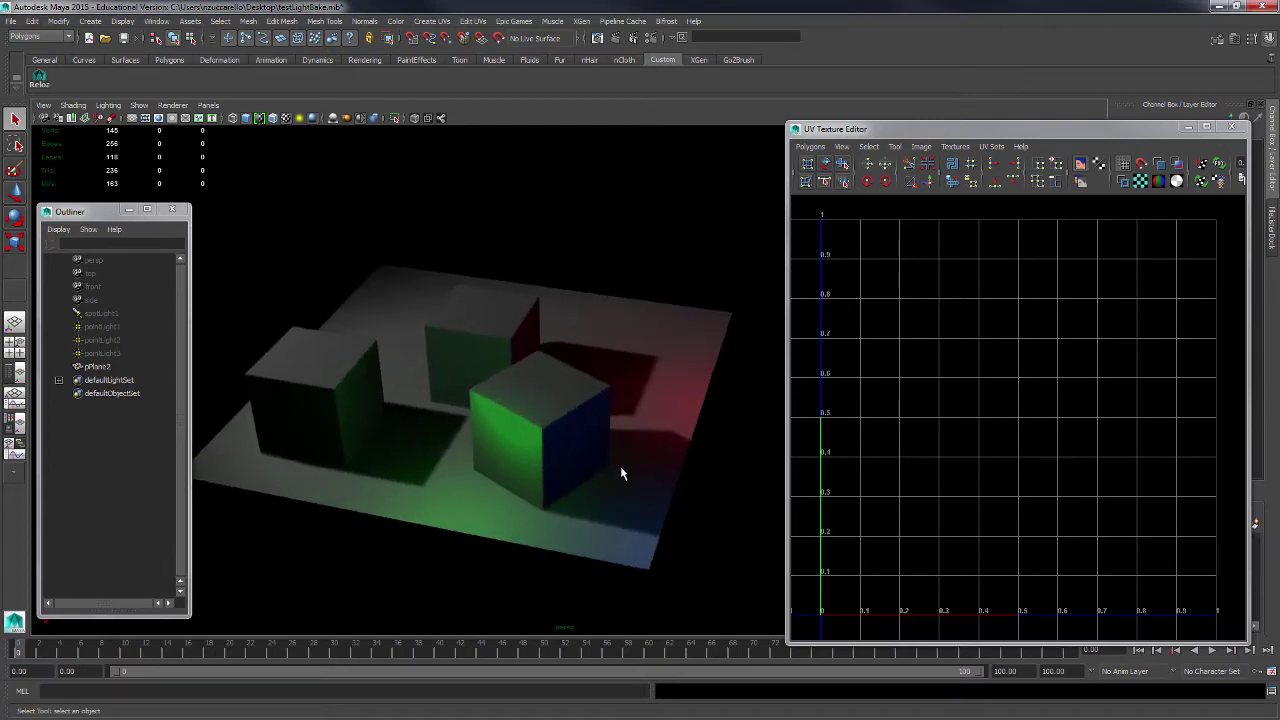
click(567, 471)
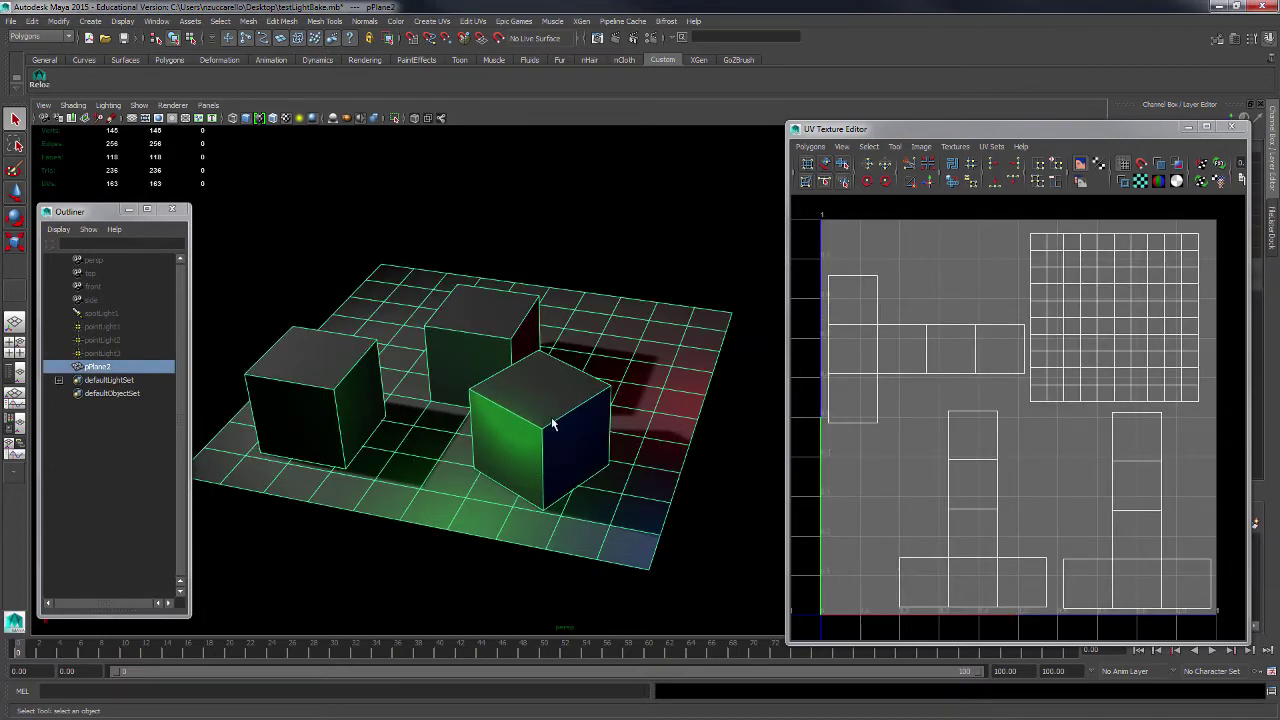
click(690, 515)
click(650, 467)
alt+drag(659, 497, 727, 466)
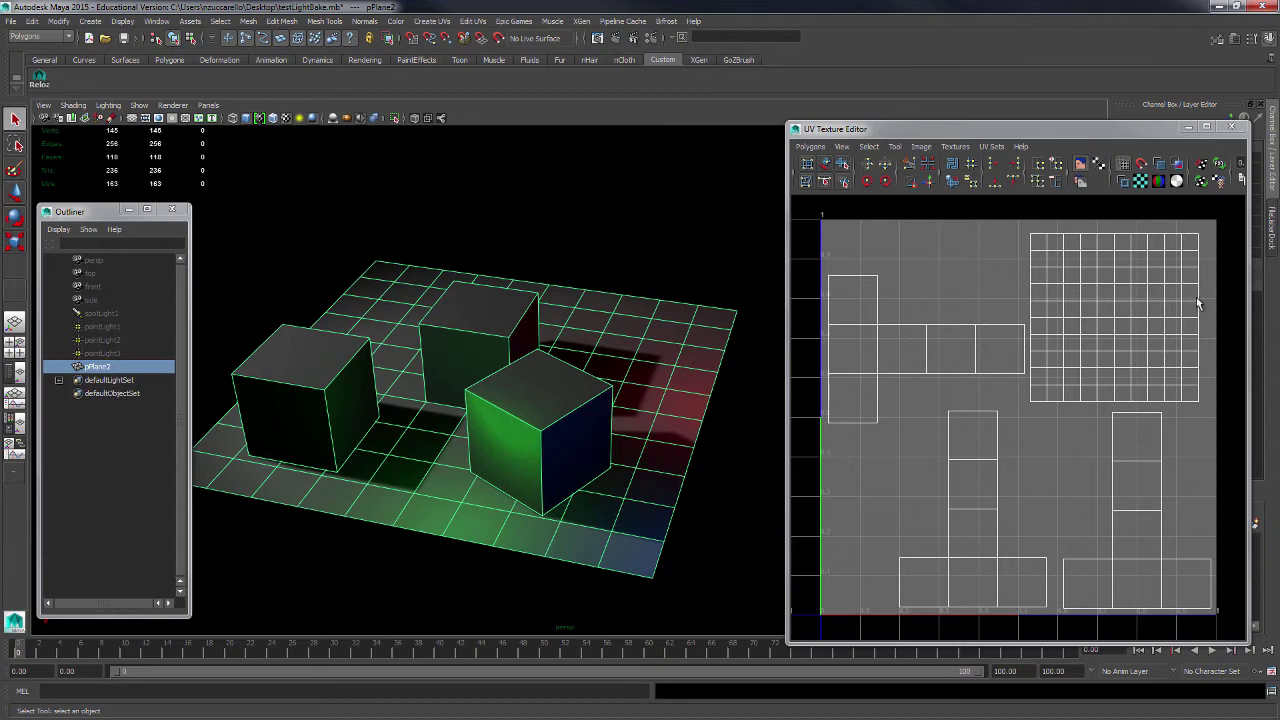
click(702, 483)
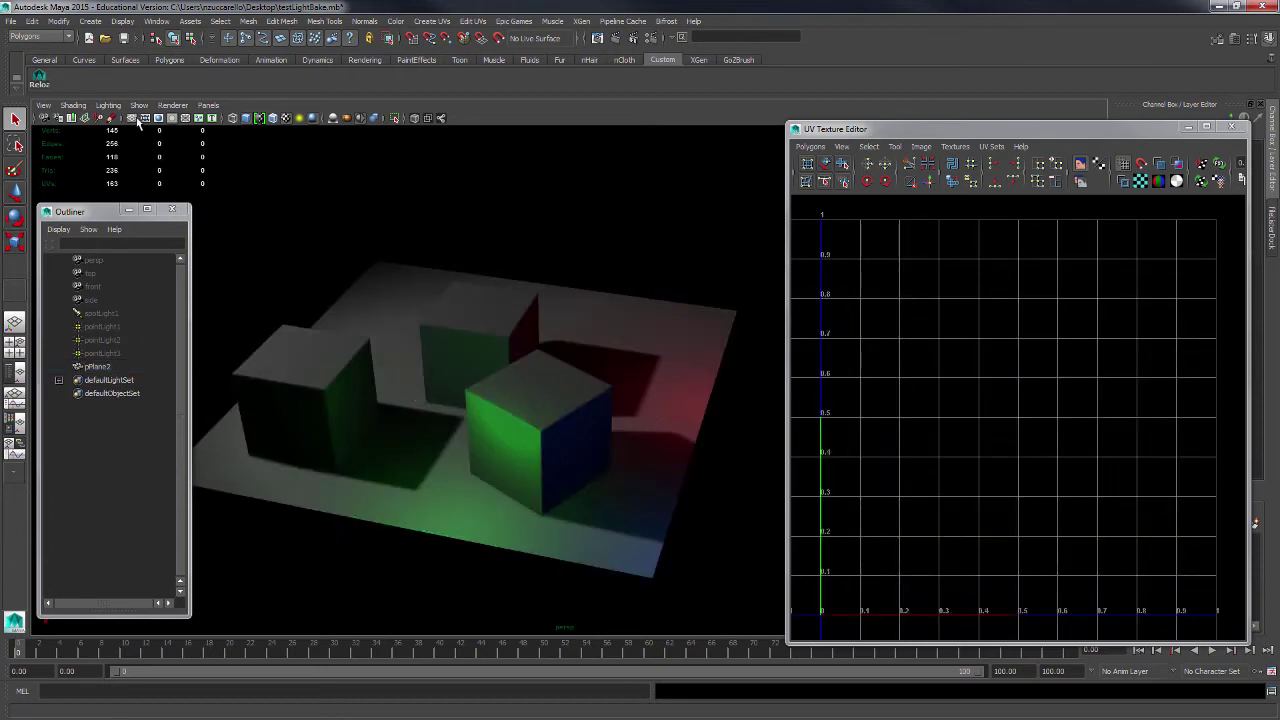
click(108, 105)
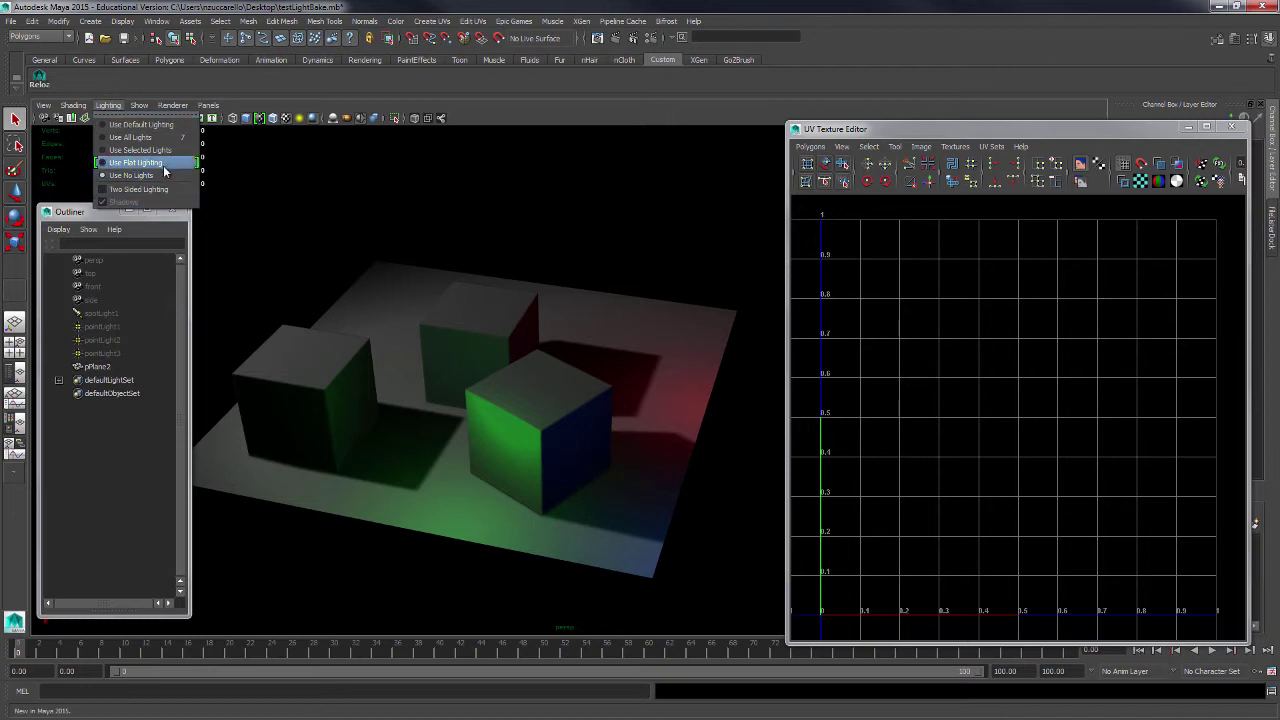
click(576, 256)
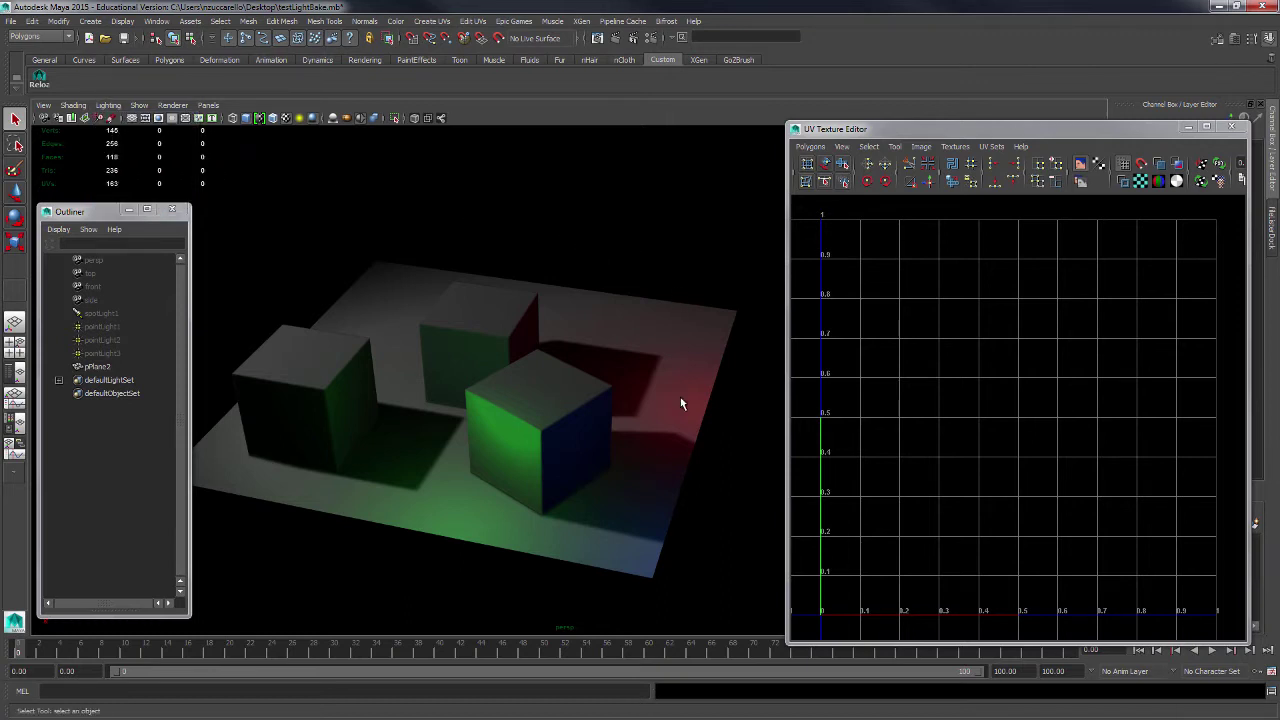
alt+drag(680, 397, 676, 449)
alt+right_drag(676, 449, 622, 463)
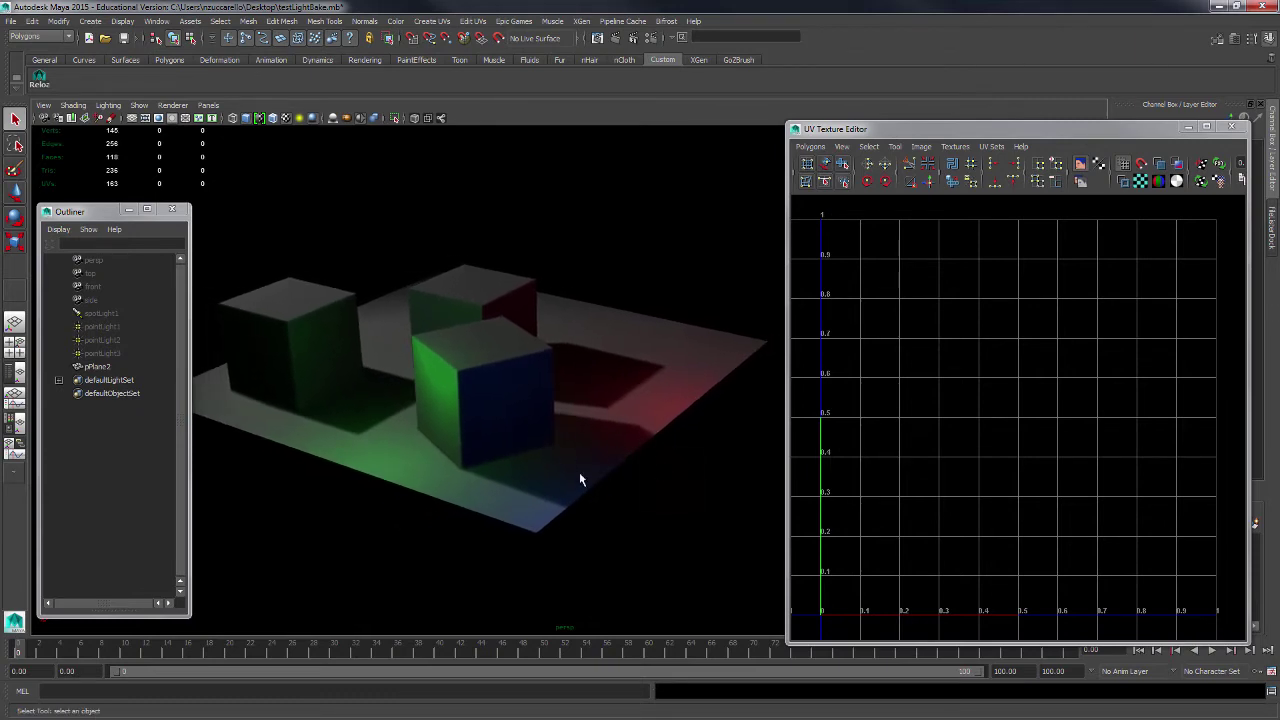
alt+drag(629, 510, 649, 439)
- Check which UV sets the plane-and-cubes mesh has and examine the cubes' shading and shadows from other angles
click(649, 439)
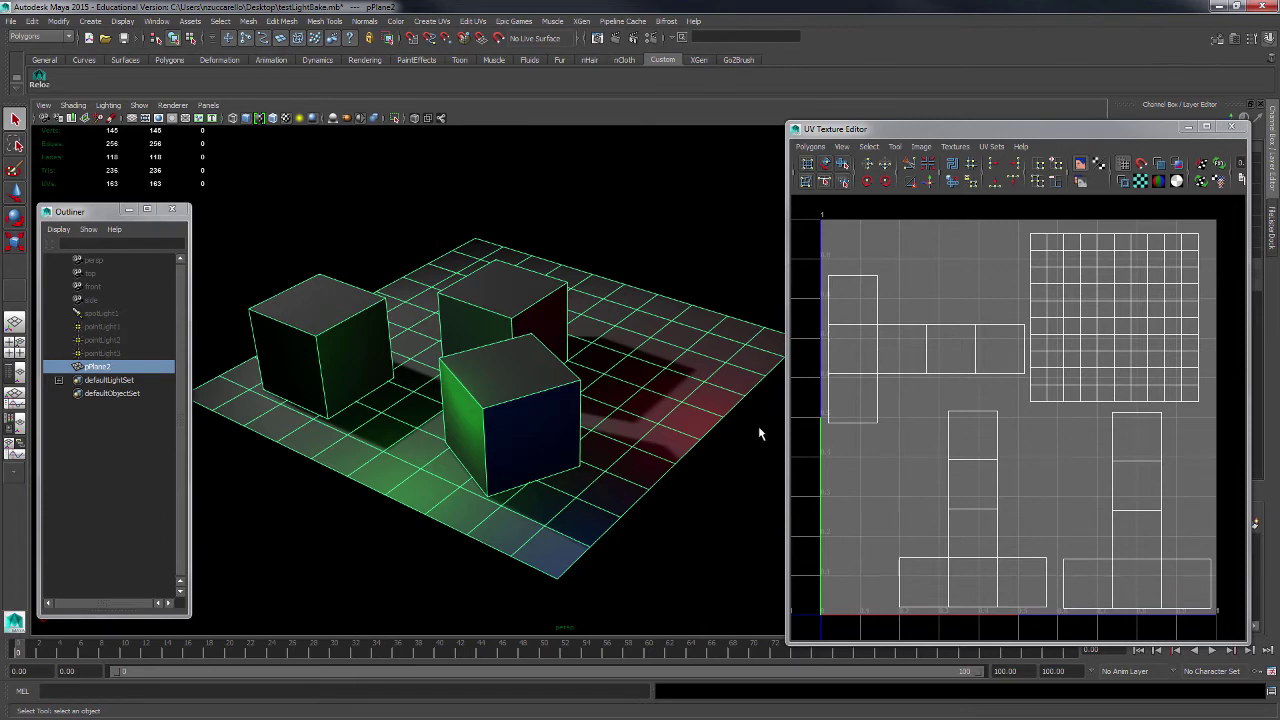
click(1001, 148)
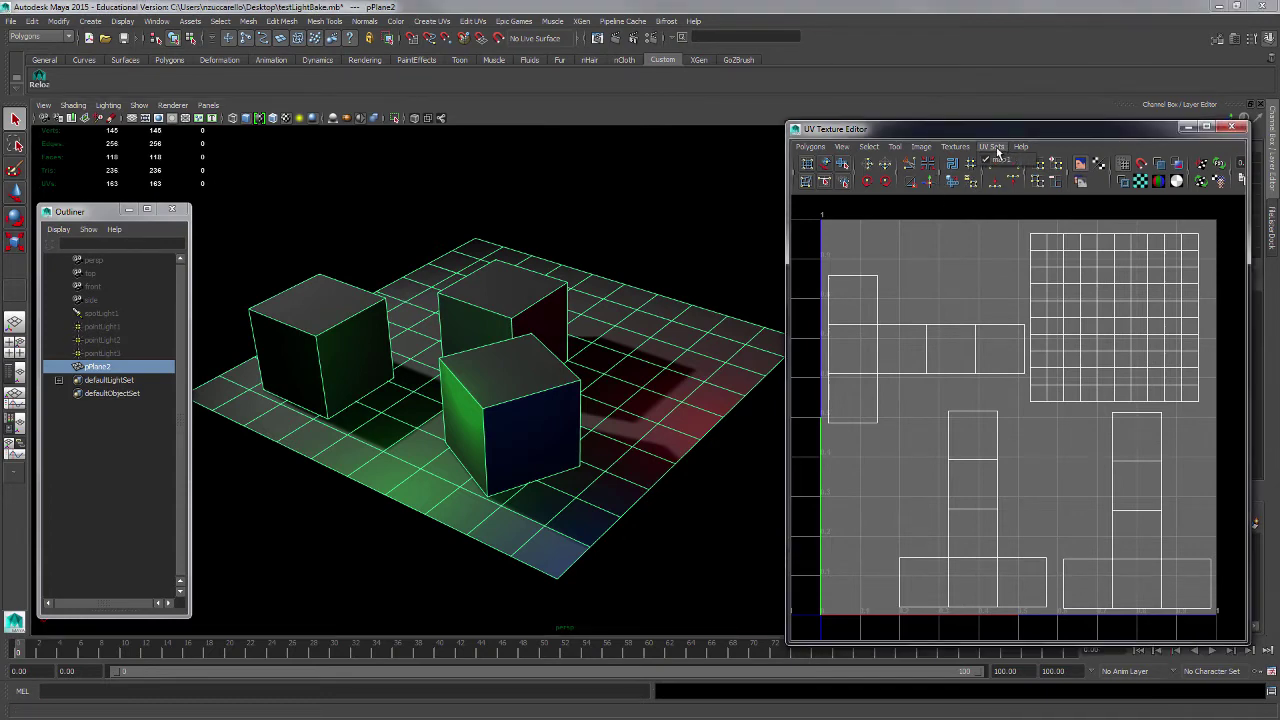
click(1006, 162)
click(717, 280)
alt+drag(654, 371, 488, 407)
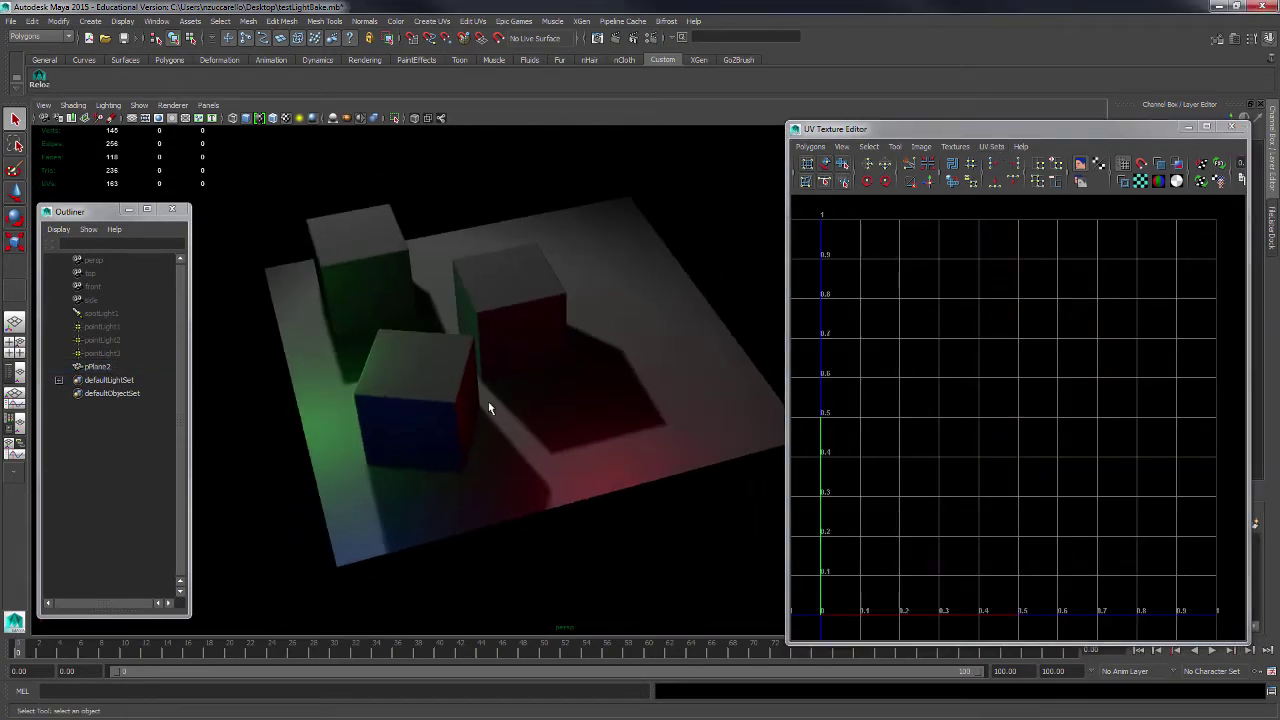
click(579, 453)
click(676, 512)
alt+drag(677, 517, 651, 523)
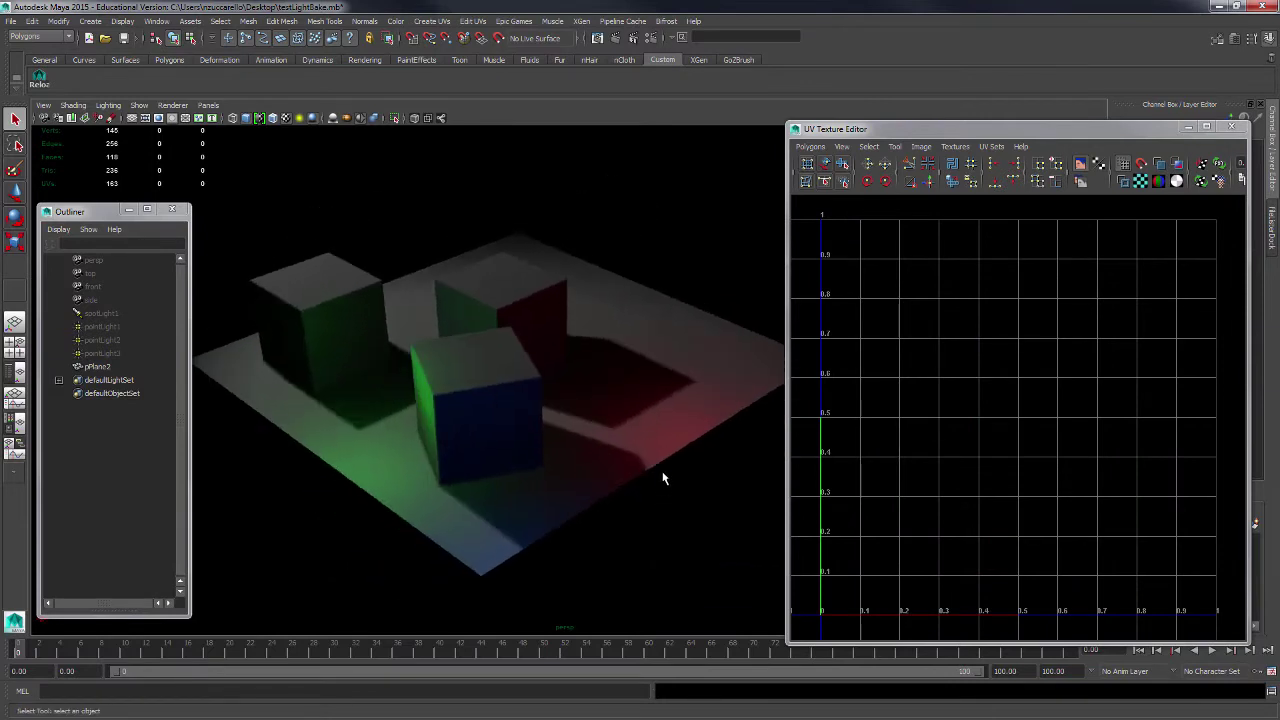
alt+drag(663, 477, 655, 518)
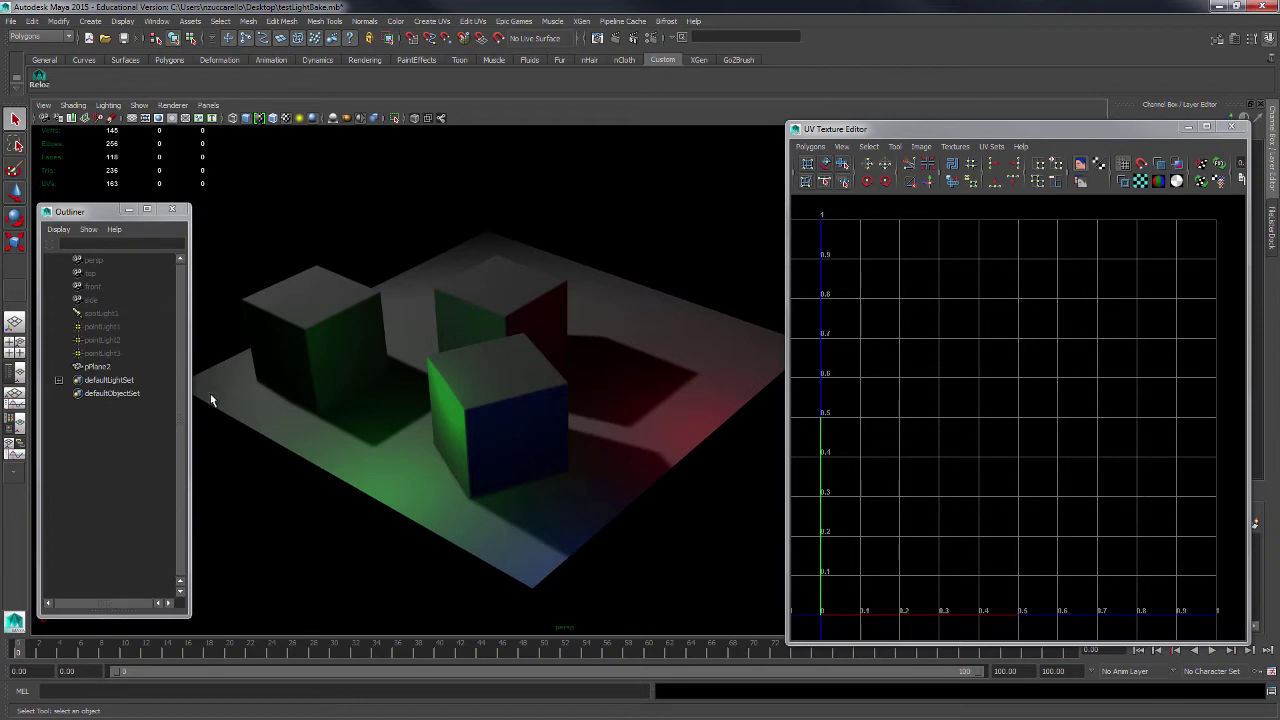
- Unhide spotLight1 and the three point lights in the scene, and clear the selection
click(101, 313)
shift+click(102, 353)
key(shift+h)
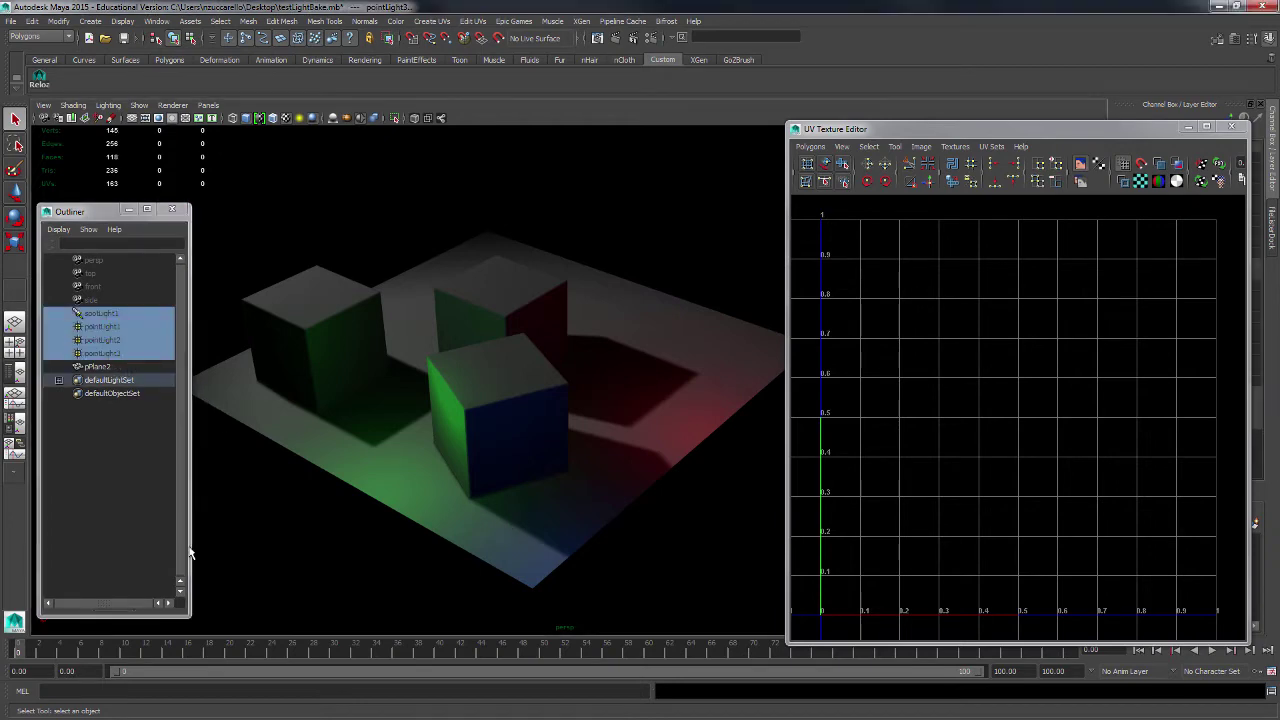
click(683, 538)
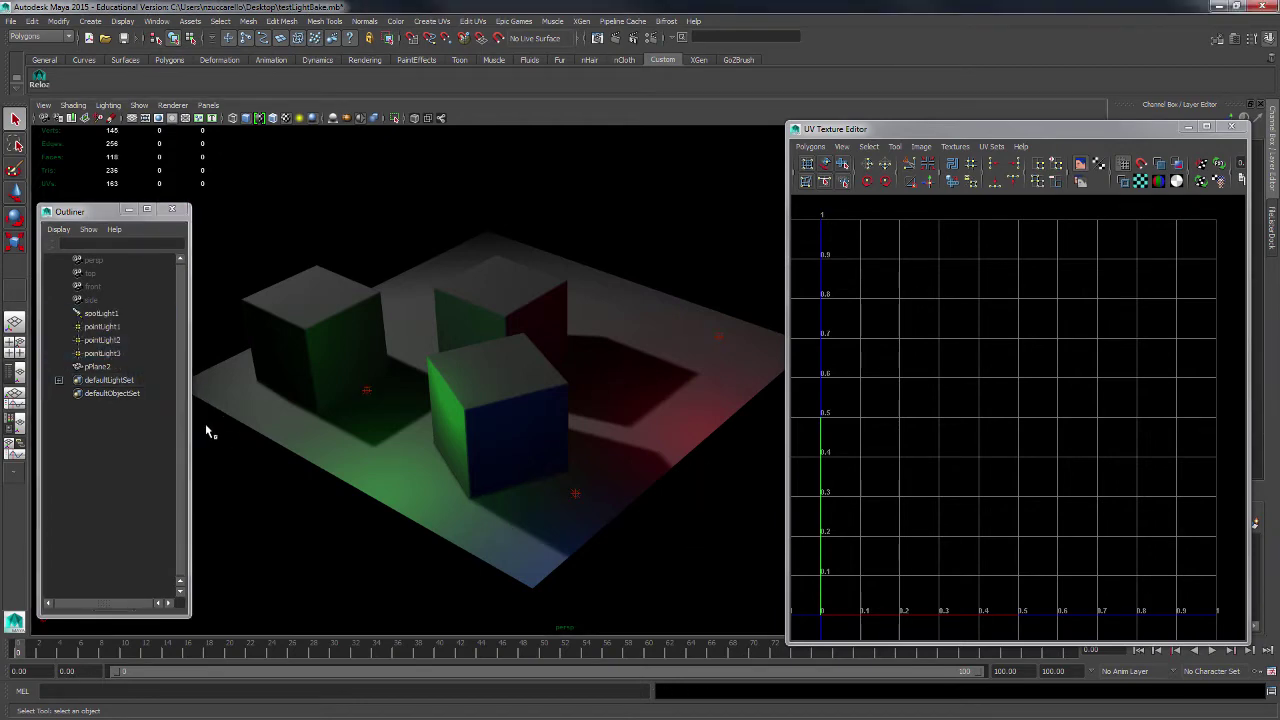
- Set the perspective view to Use All Lights so the spot light and point lights illuminate the cubes
click(101, 313)
shift+click(102, 353)
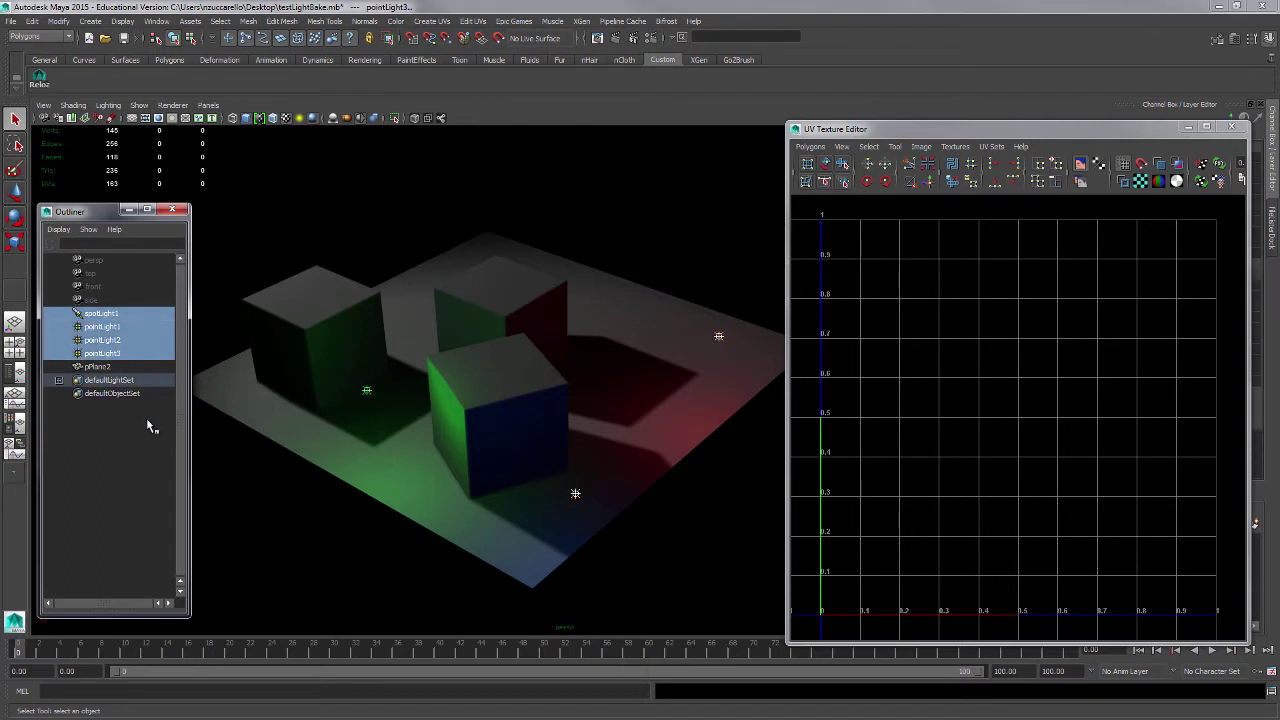
click(690, 530)
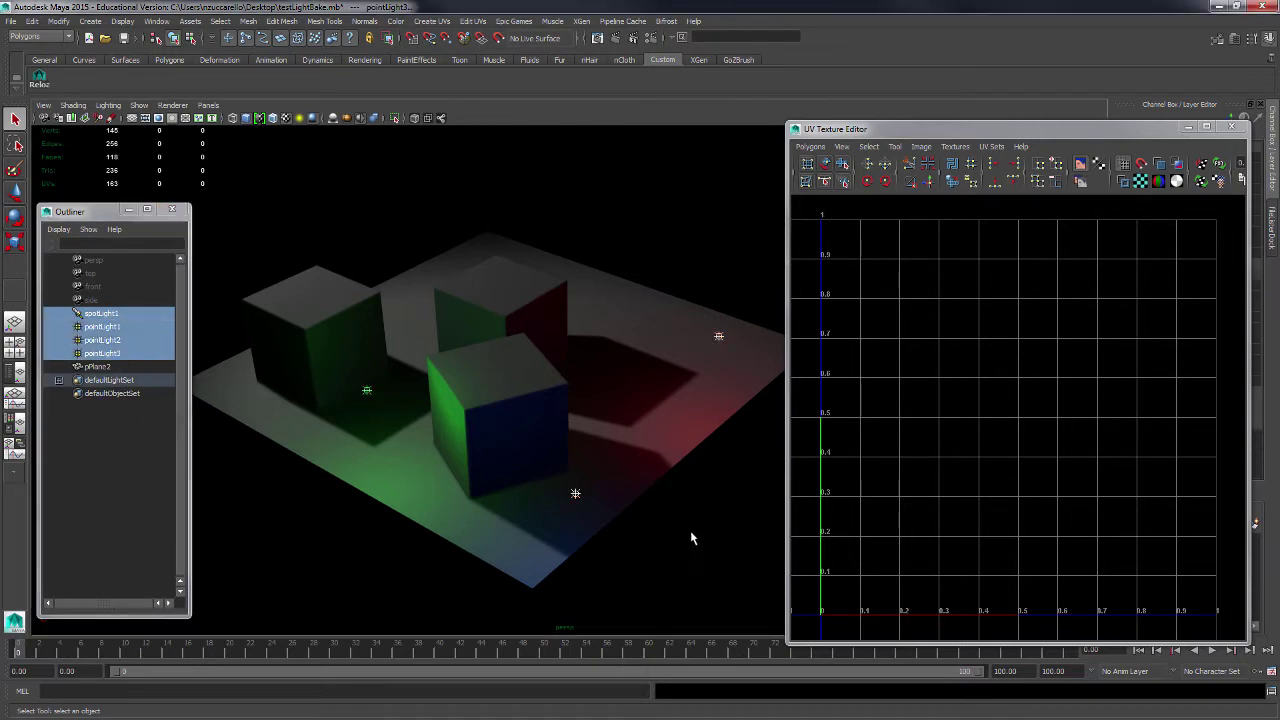
alt+drag(690, 530, 665, 556)
click(108, 105)
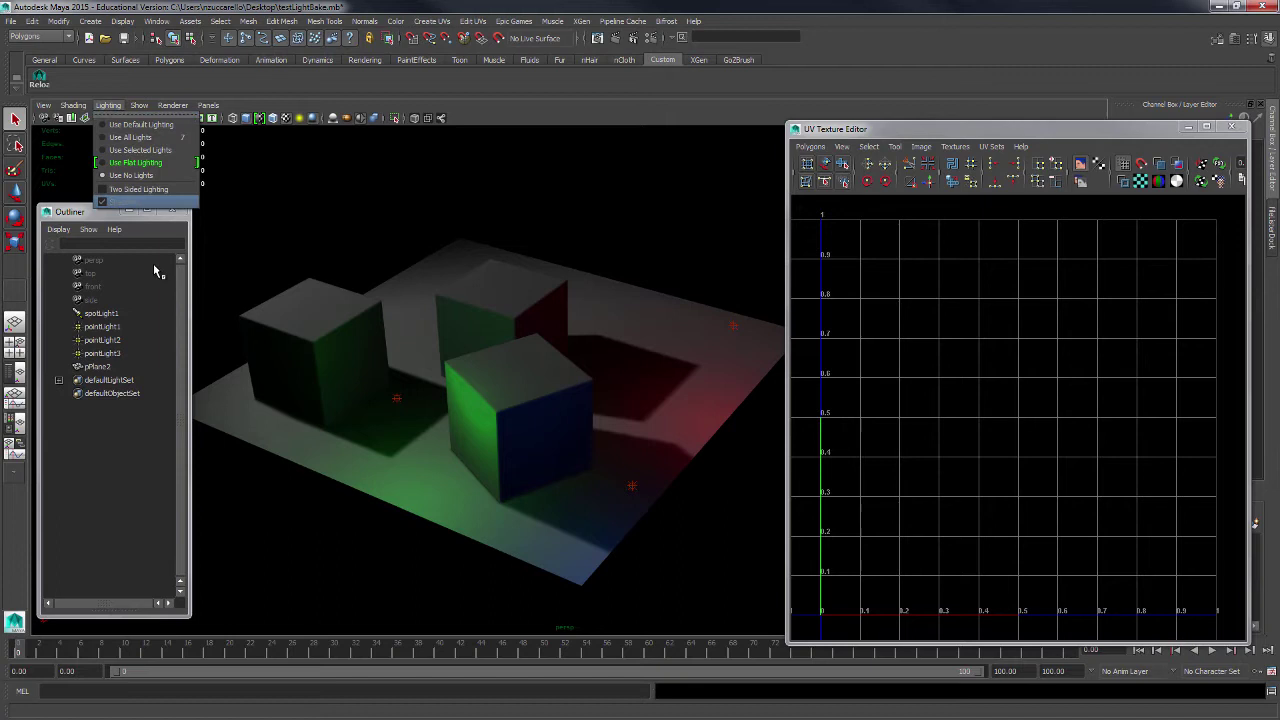
click(132, 137)
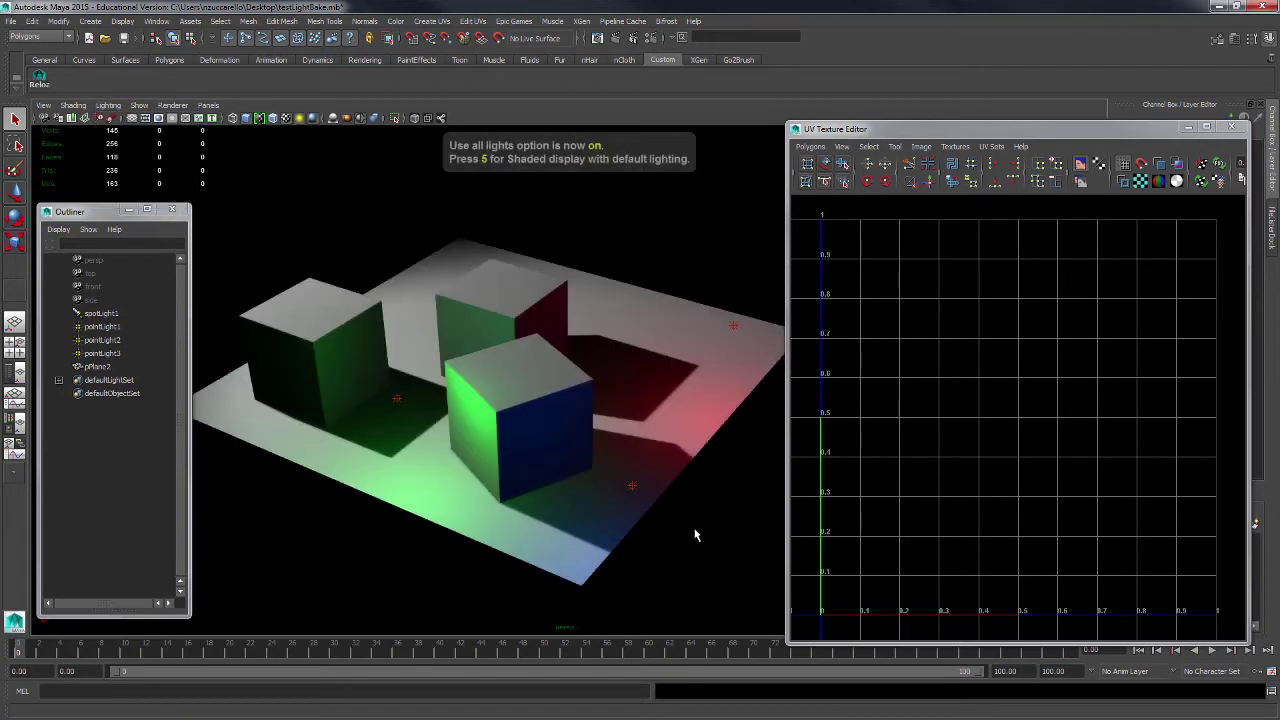
alt+drag(694, 460, 686, 531)
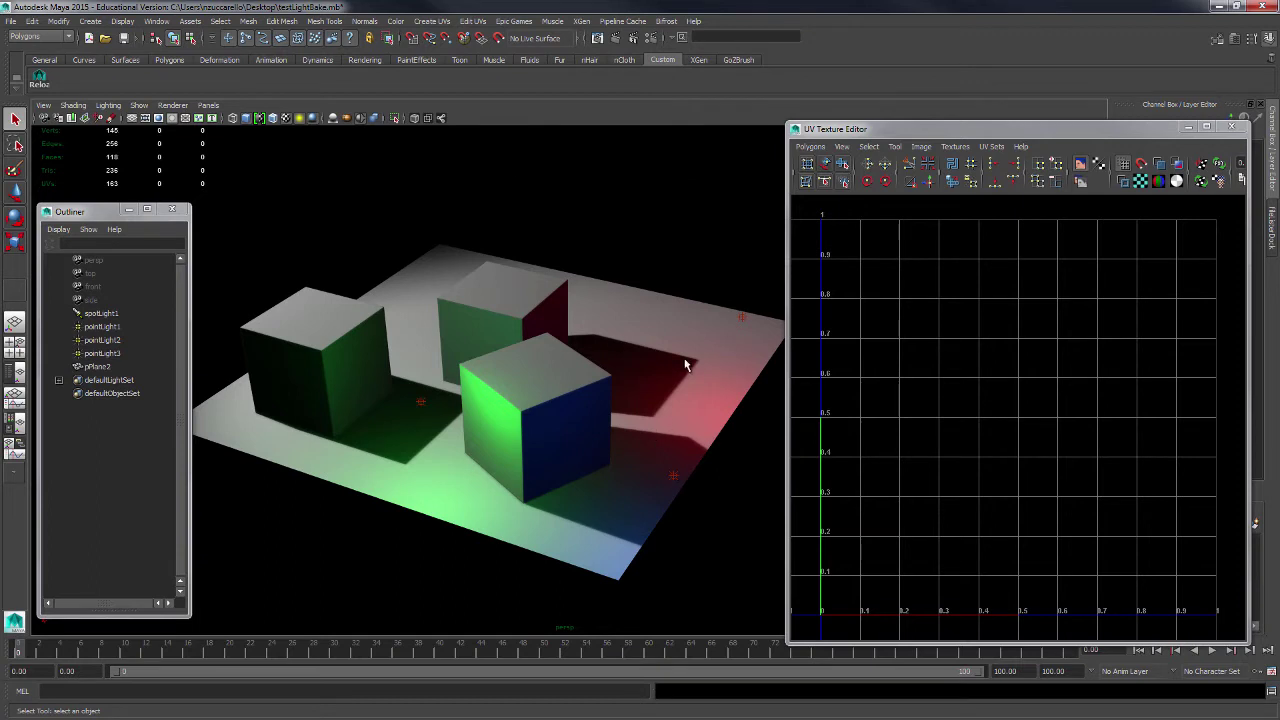
alt+drag(660, 432, 675, 476)
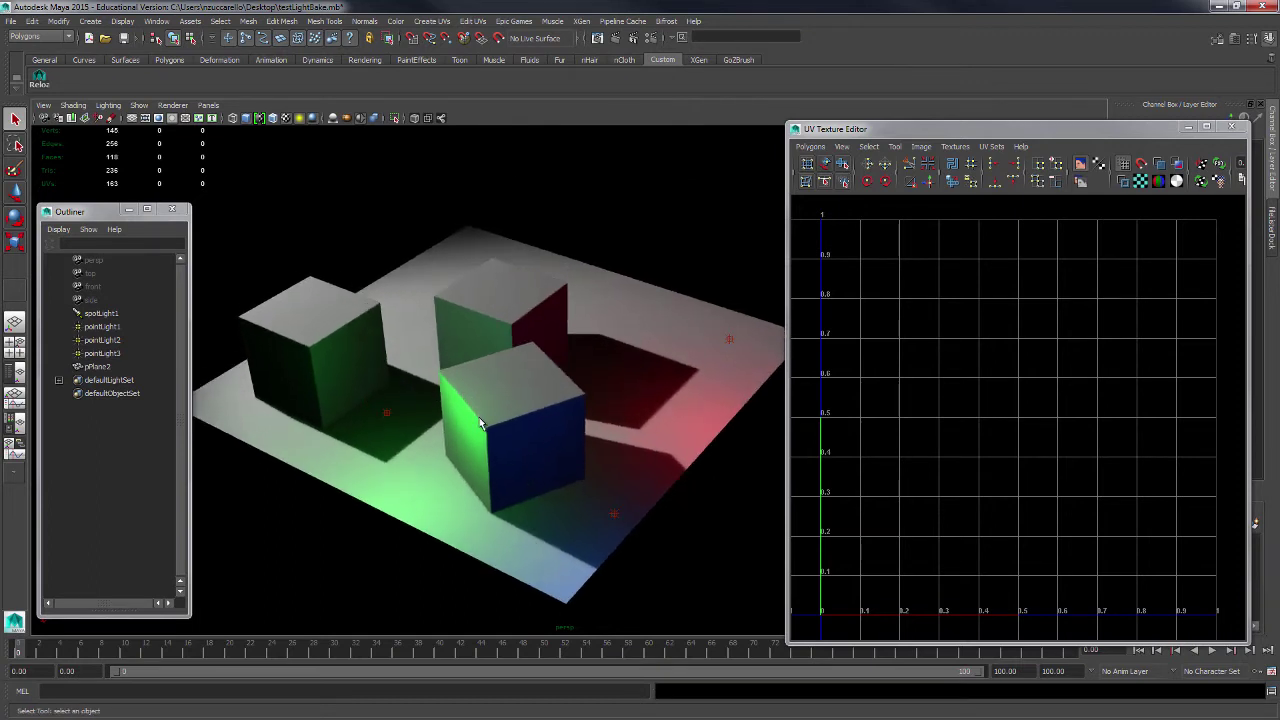
- Compare the scene in wireframe and default shaded display, and return to display with all lights
key(4)
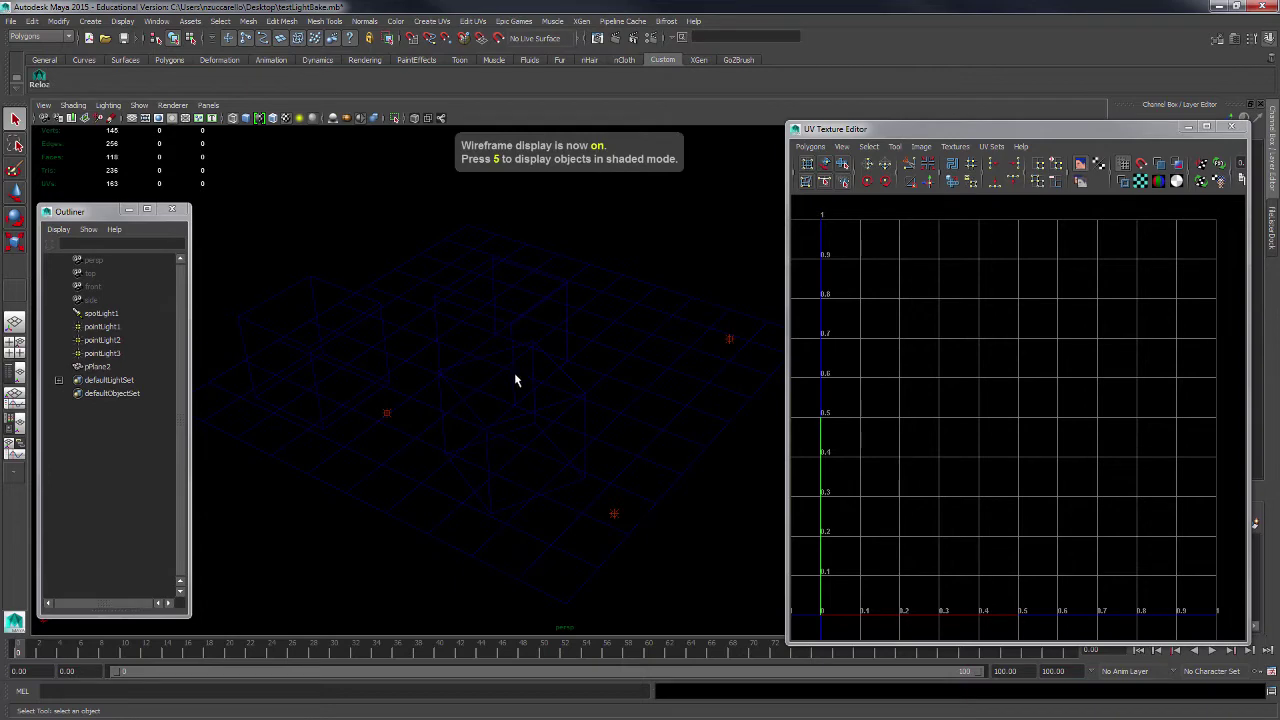
key(5)
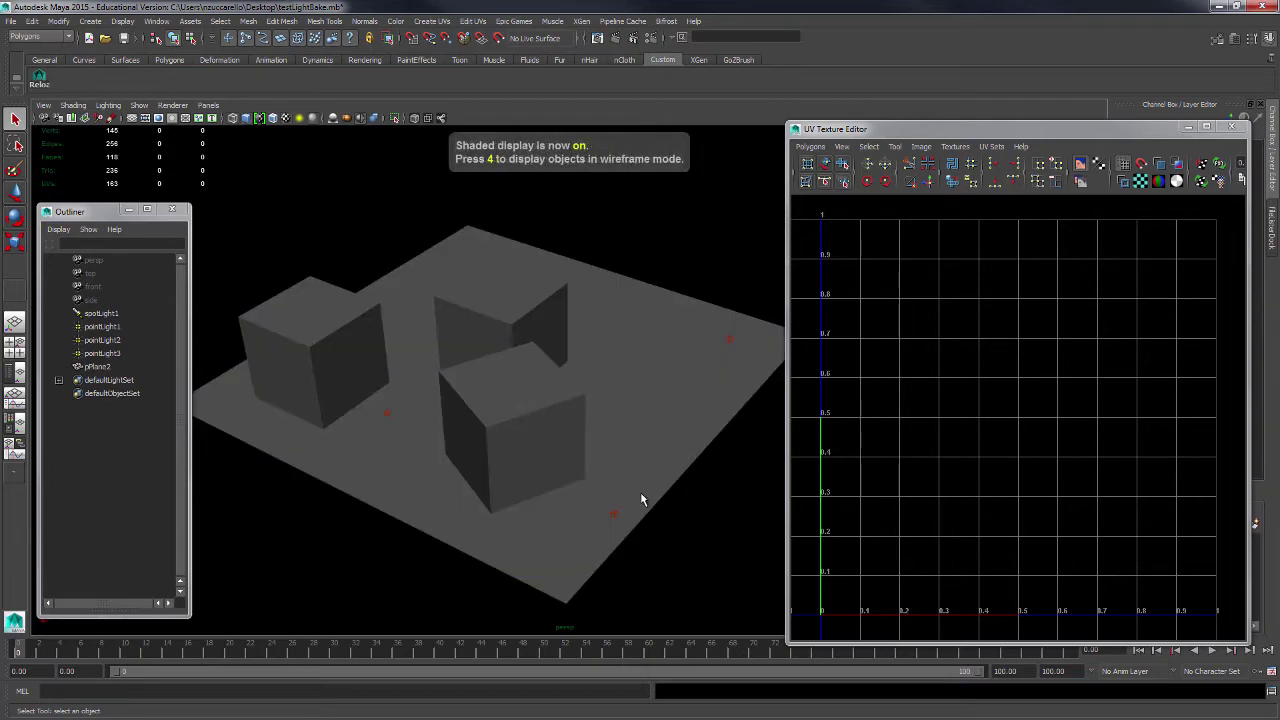
key(7)
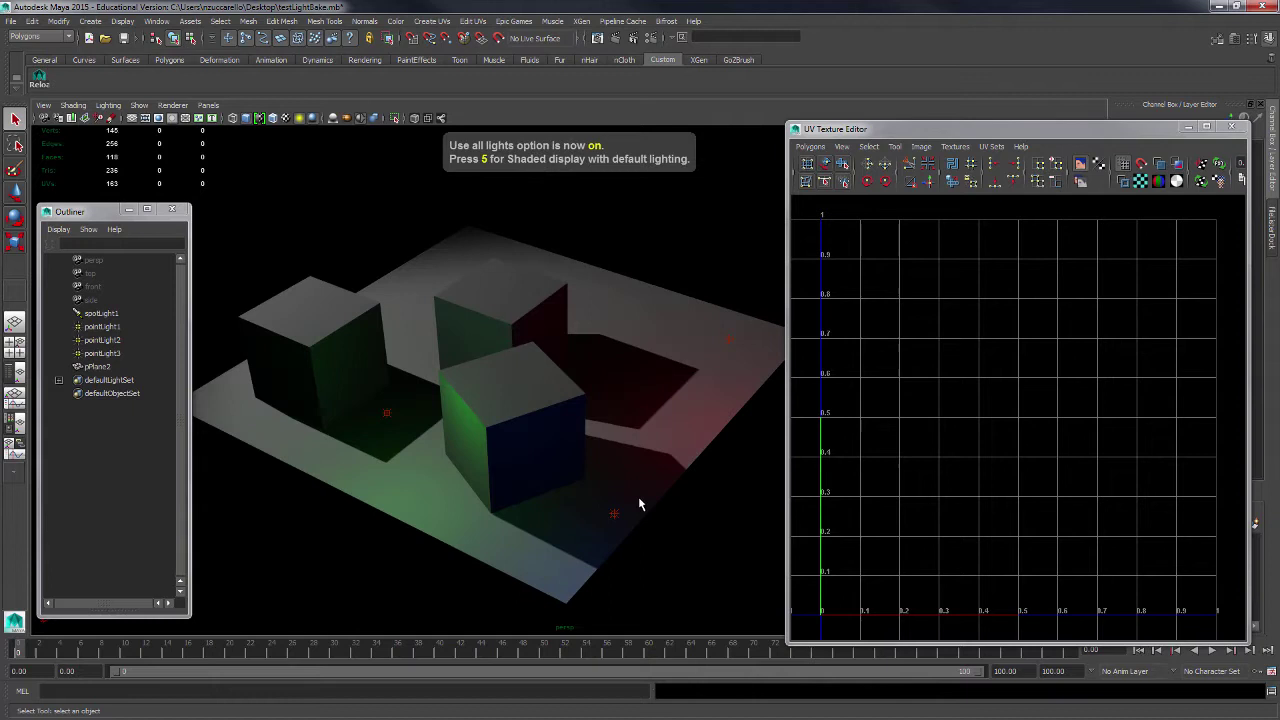
- Try moving pointLight2 and pointLight3 around the cubes to preview their effect, undoing each move
alt+drag(683, 537, 726, 477)
click(698, 481)
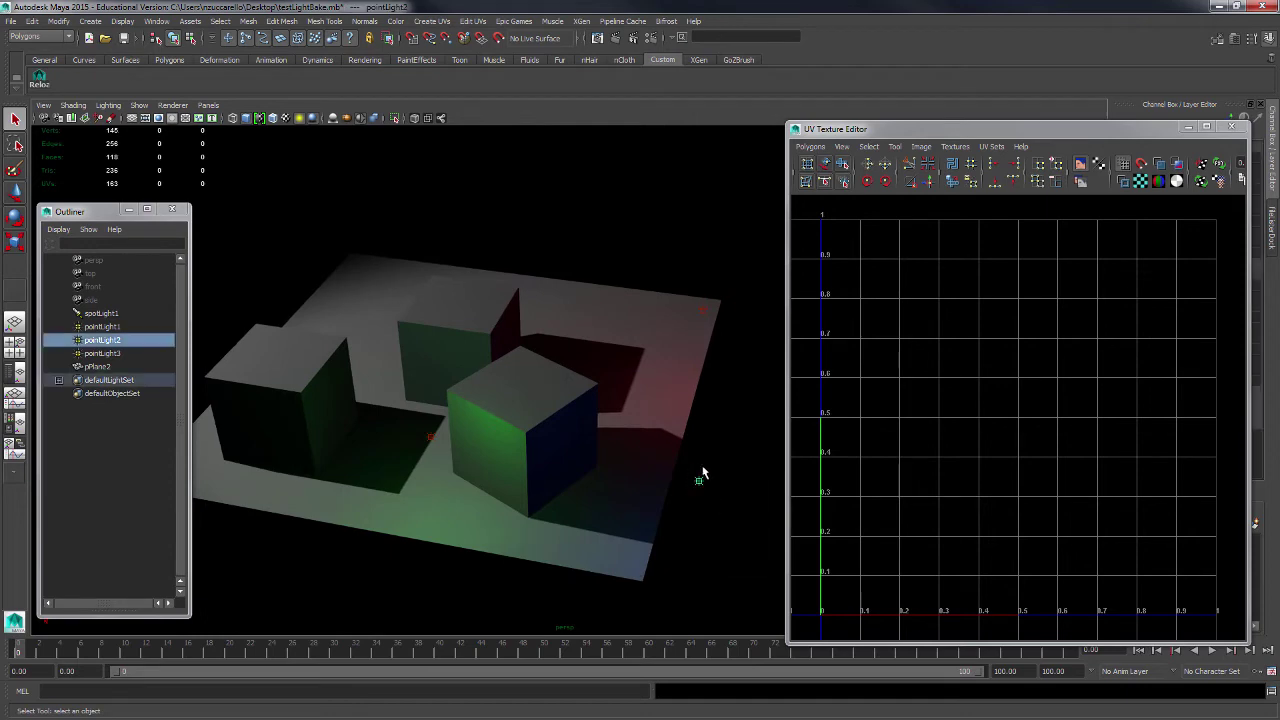
key(w)
drag(647, 503, 641, 474)
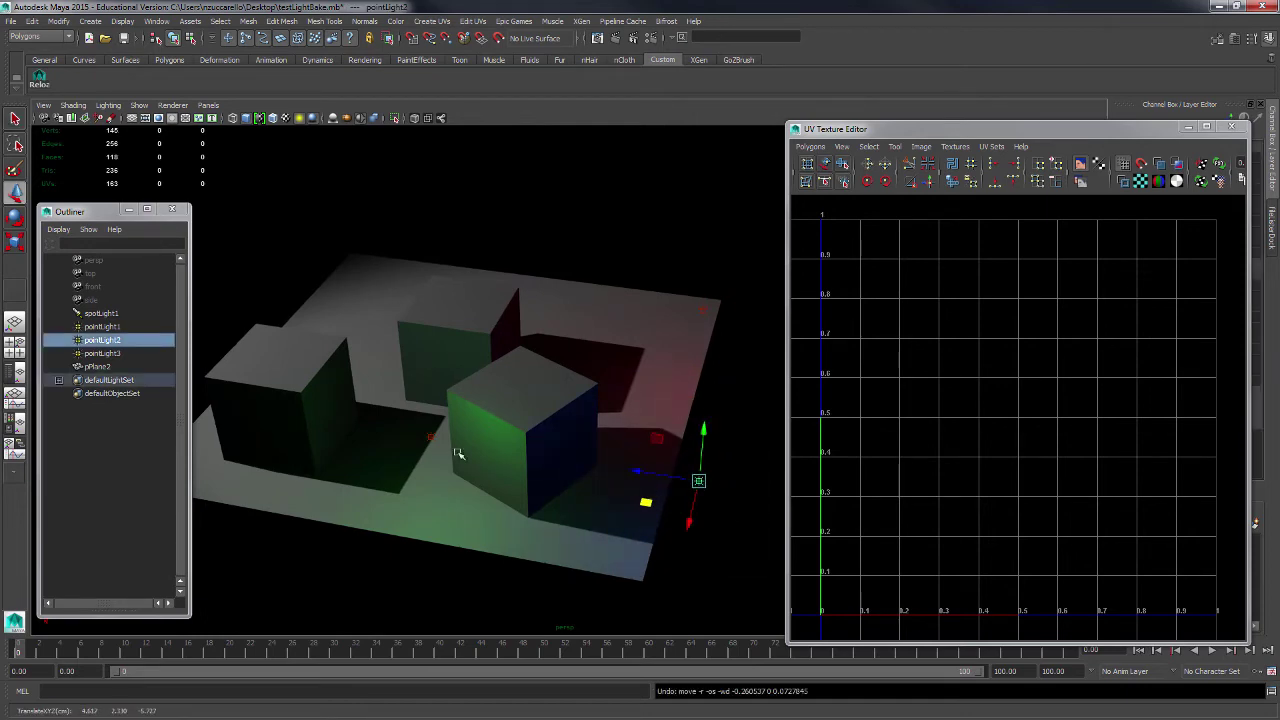
click(427, 437)
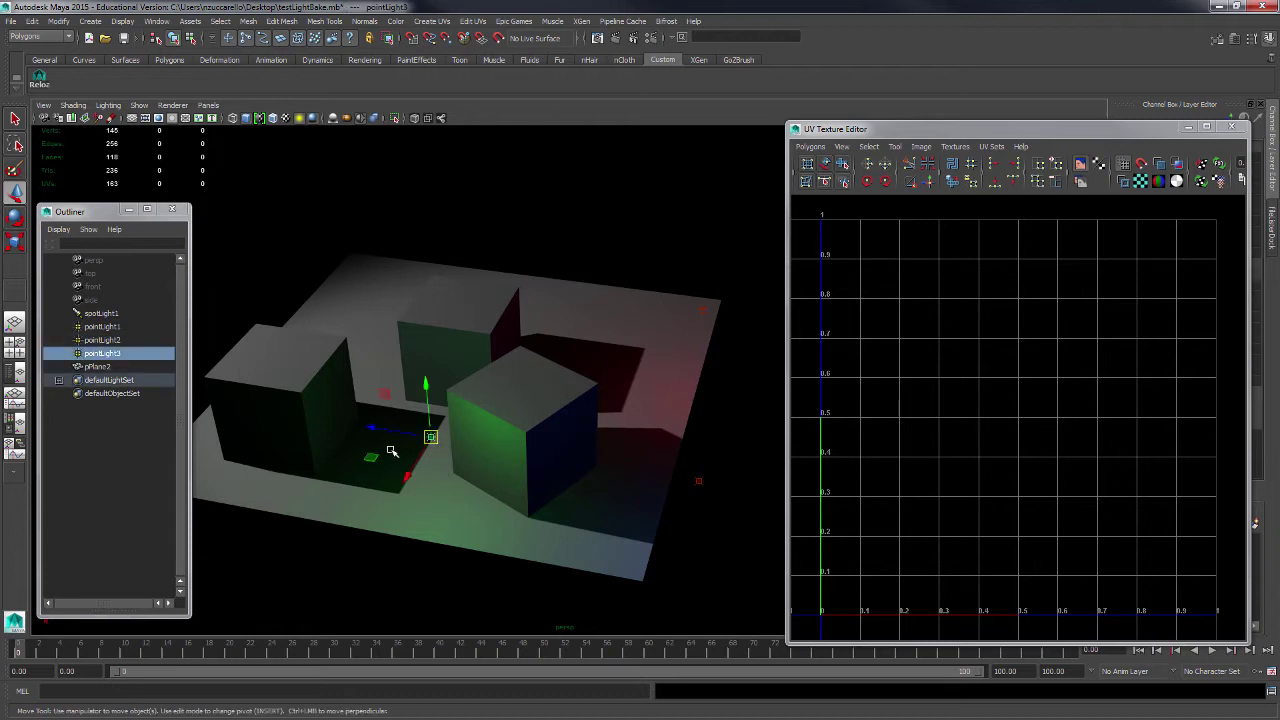
drag(436, 447, 400, 460)
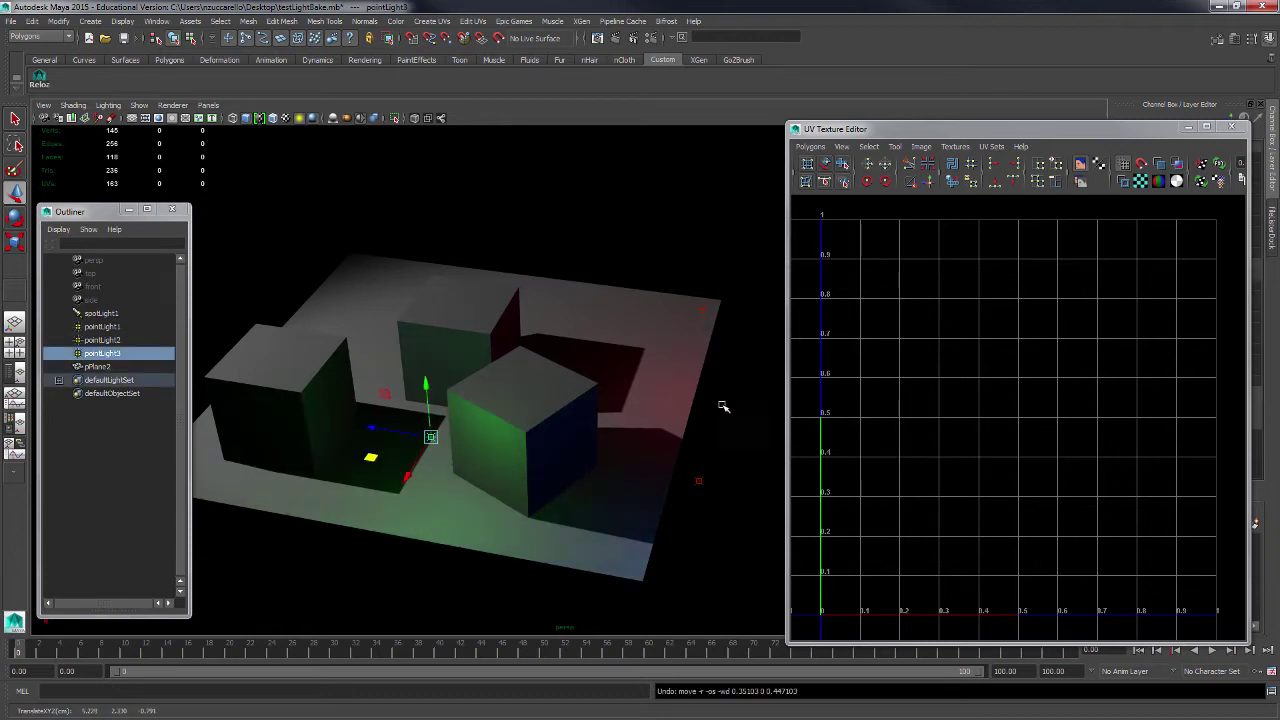
alt+drag(723, 406, 706, 426)
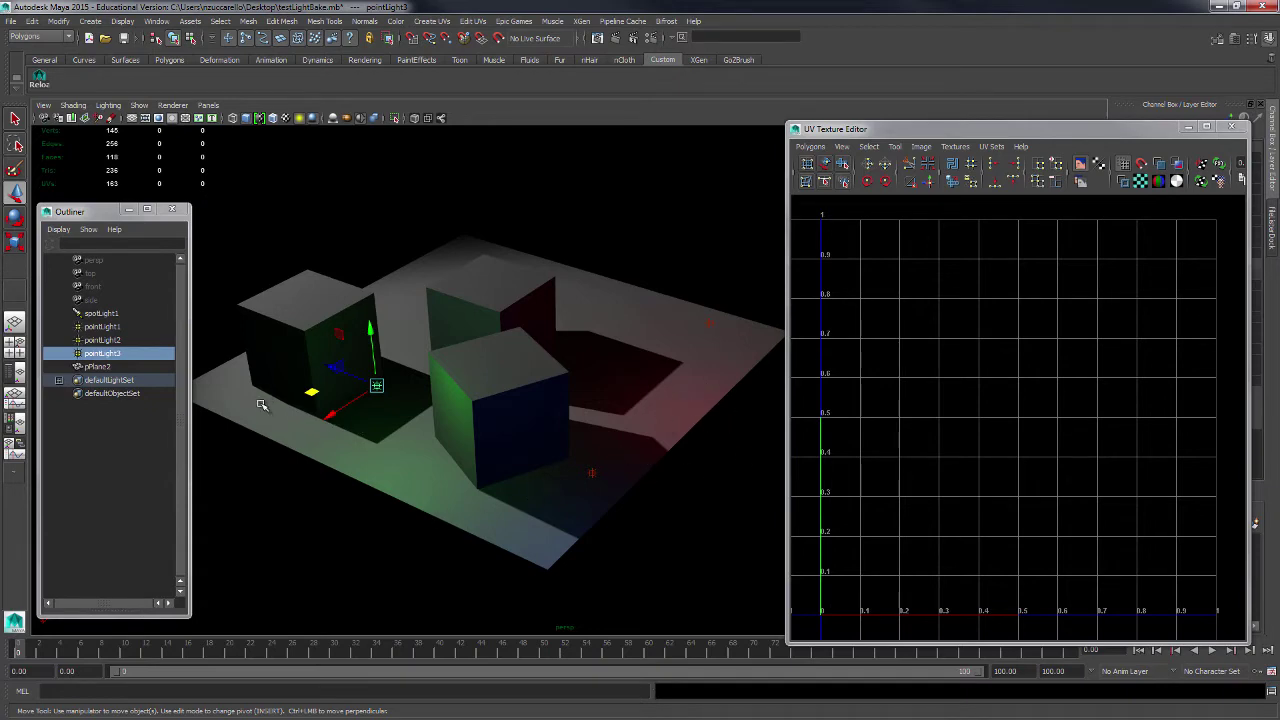
- Duplicate the combined pPlane2 mesh in place and rename the original to pPlane1
click(108, 368)
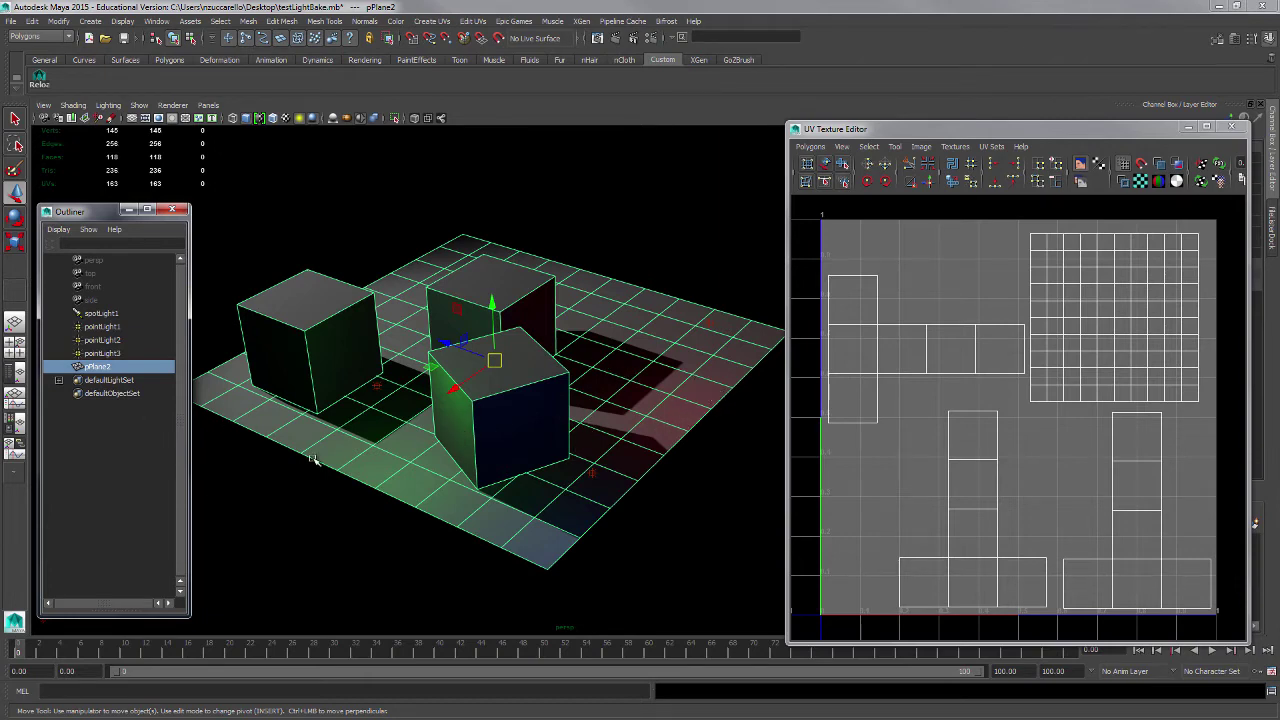
click(386, 524)
key(ctrl+d)
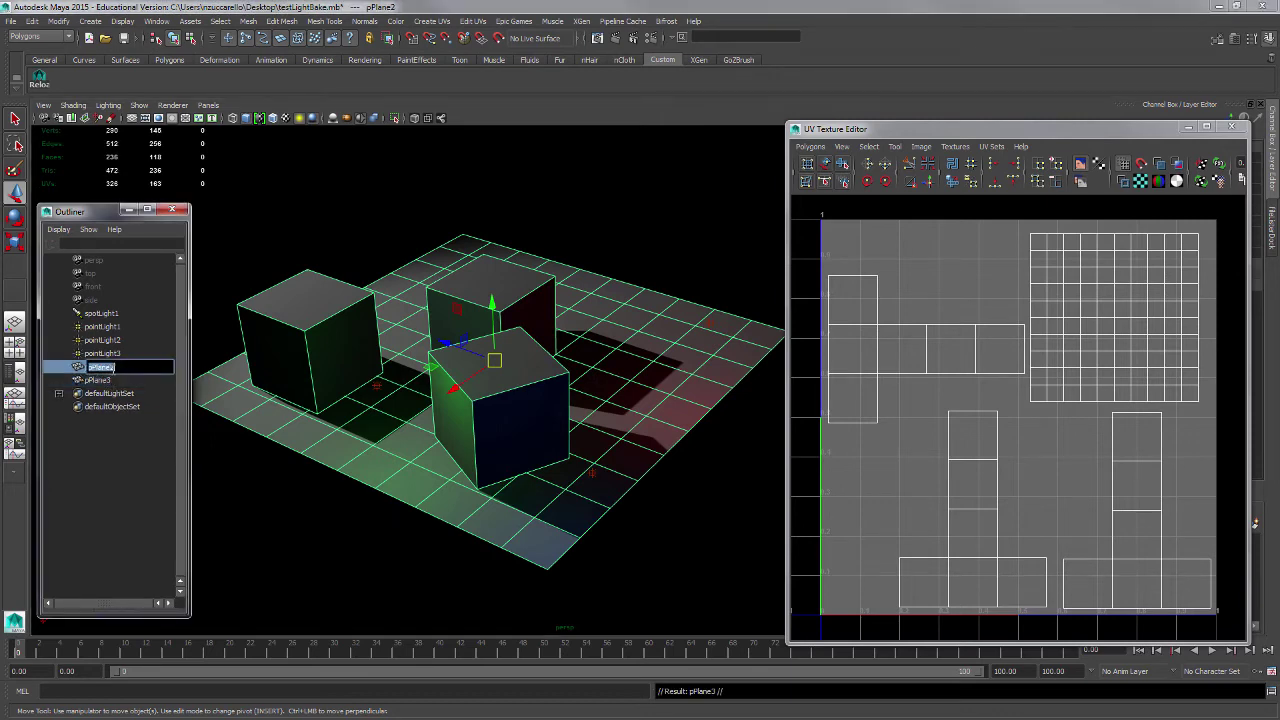
double_click(105, 368)
text(1)
key(Return)
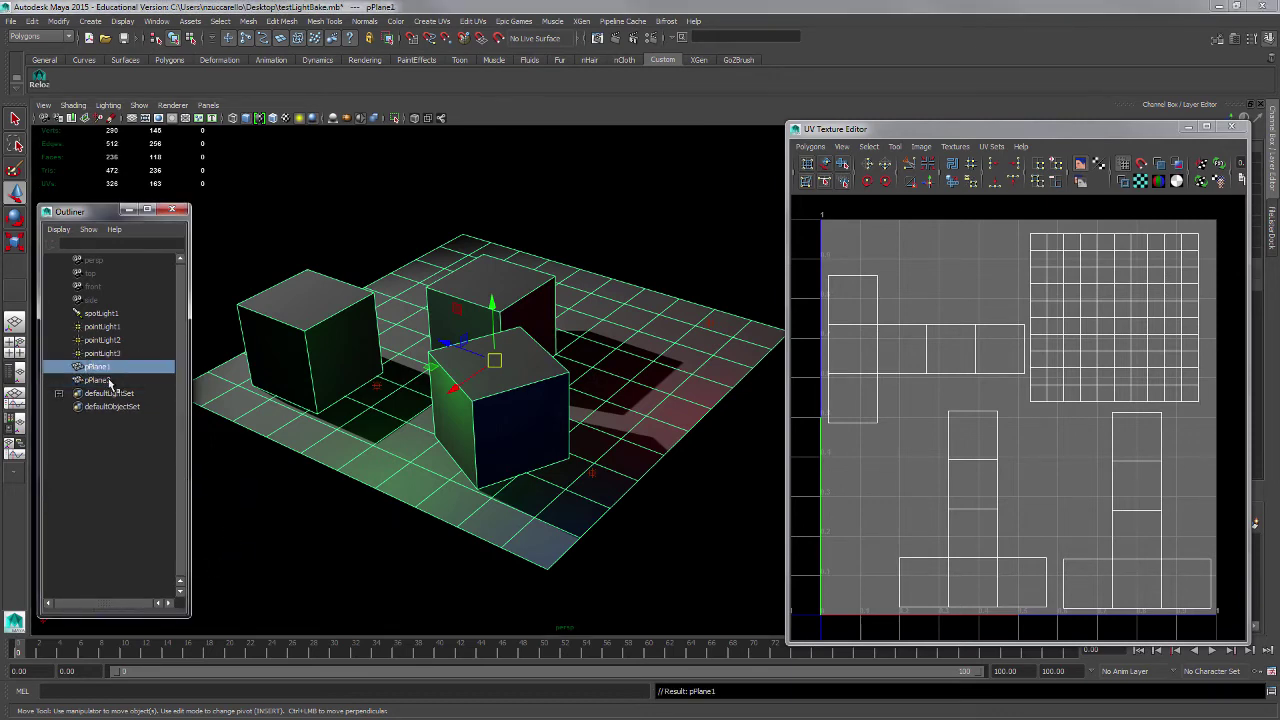
- Rename the duplicated mesh to pPlane2 and clear the selection
click(108, 381)
double_click(108, 381)
key(BackSpace)
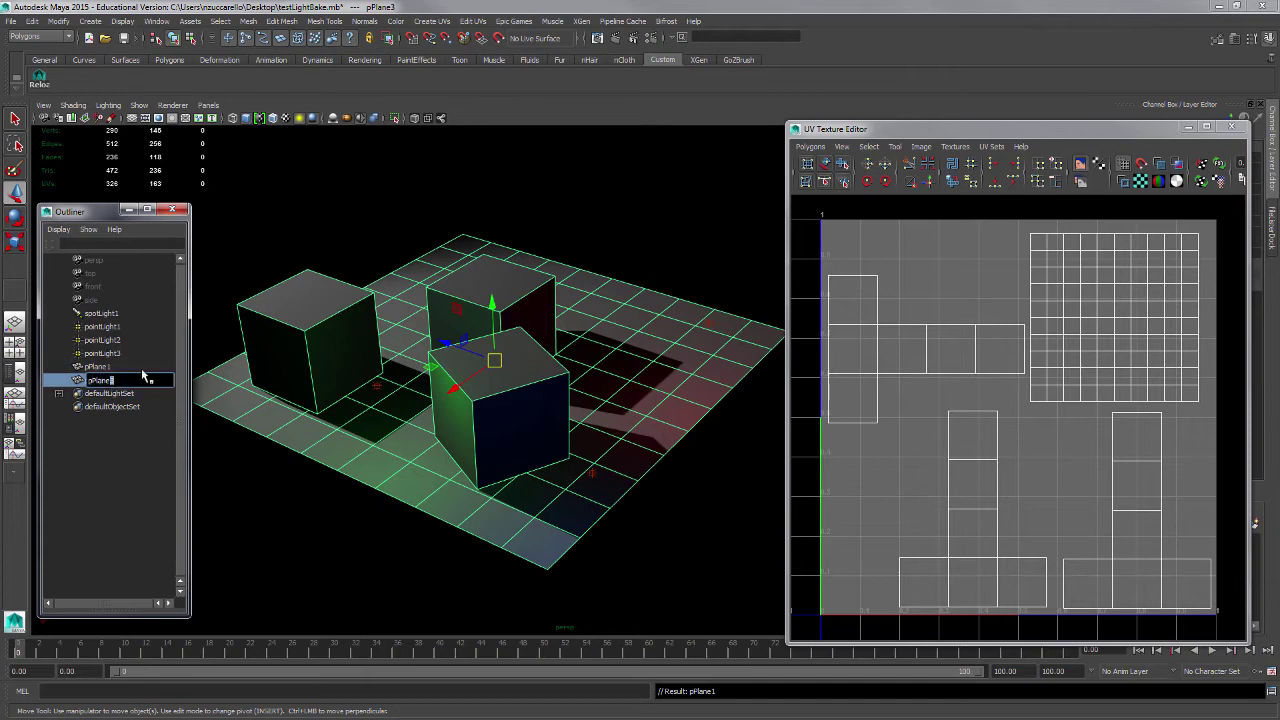
text(2)
key(Return)
click(425, 577)
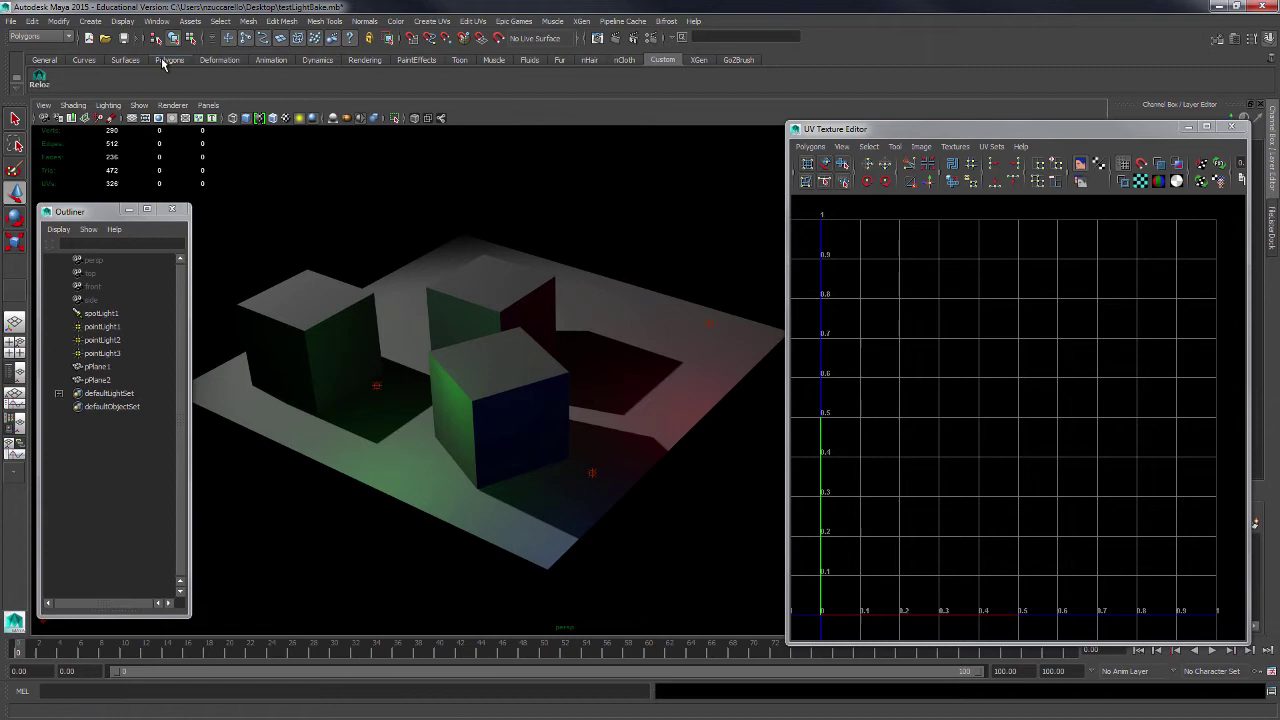
- Switch to the Rendering menu set and open the Transfer Maps window, placing it clear of the cubes
click(40, 36)
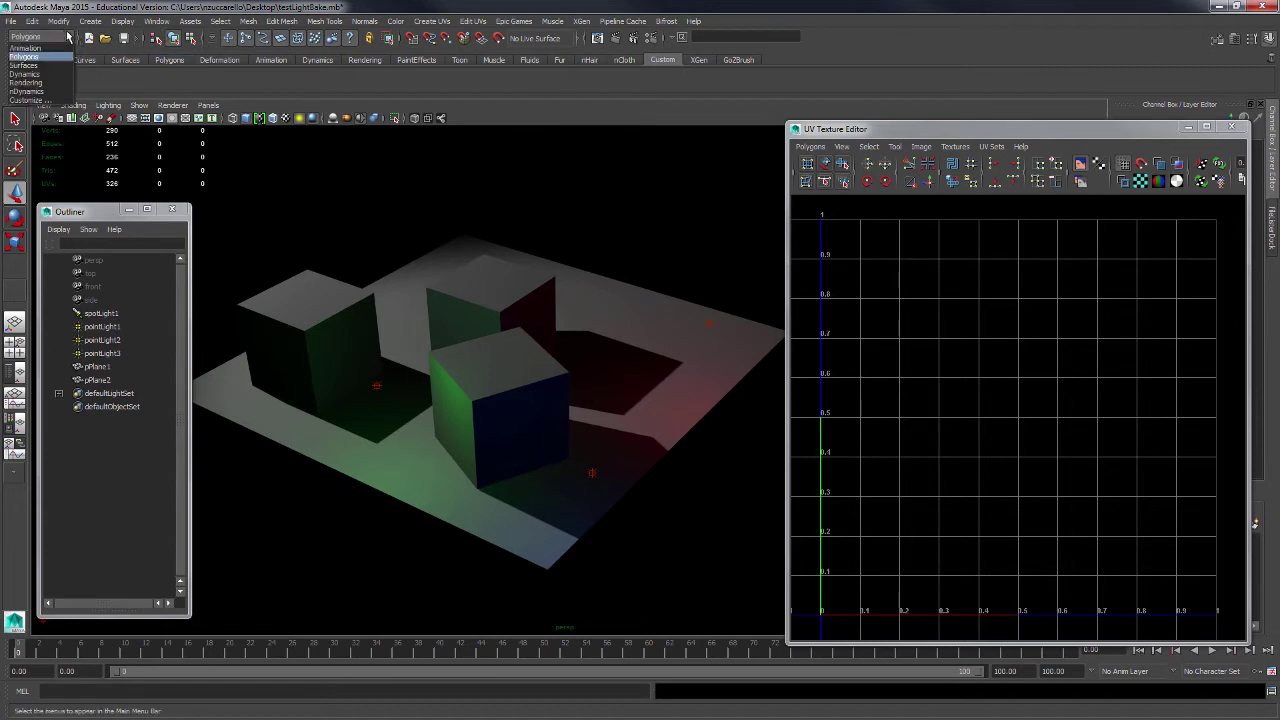
click(57, 86)
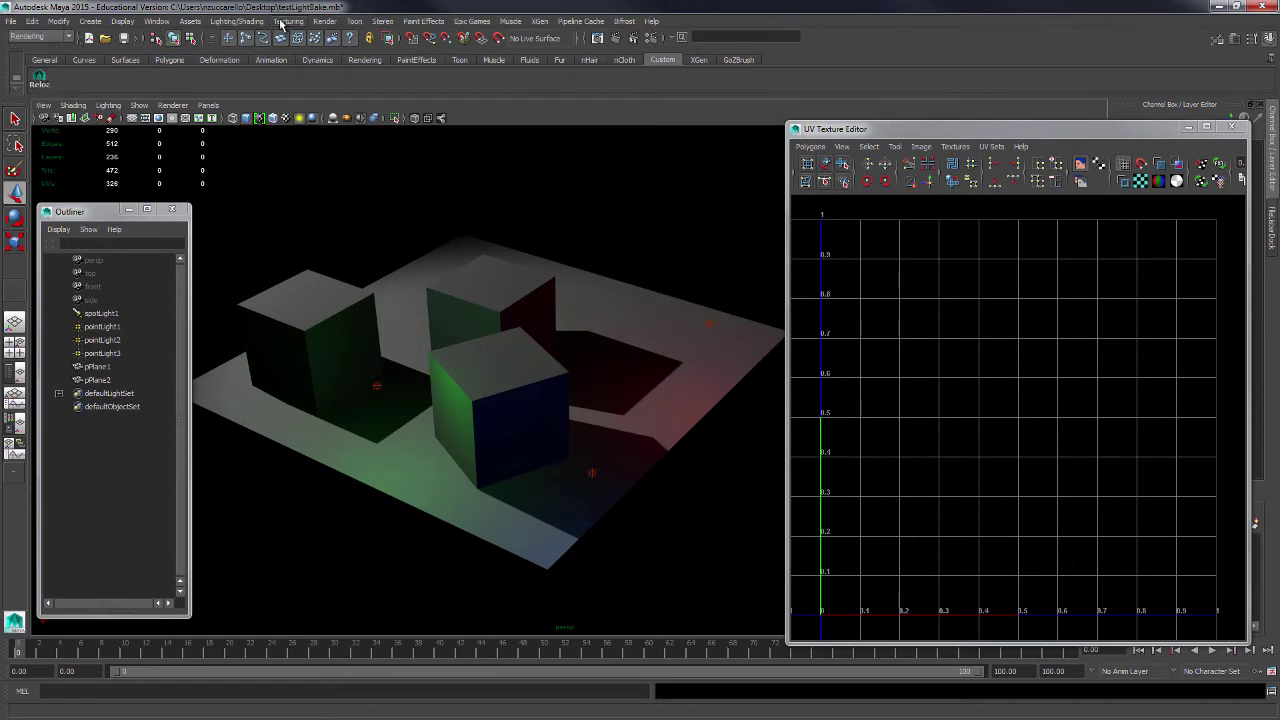
click(248, 21)
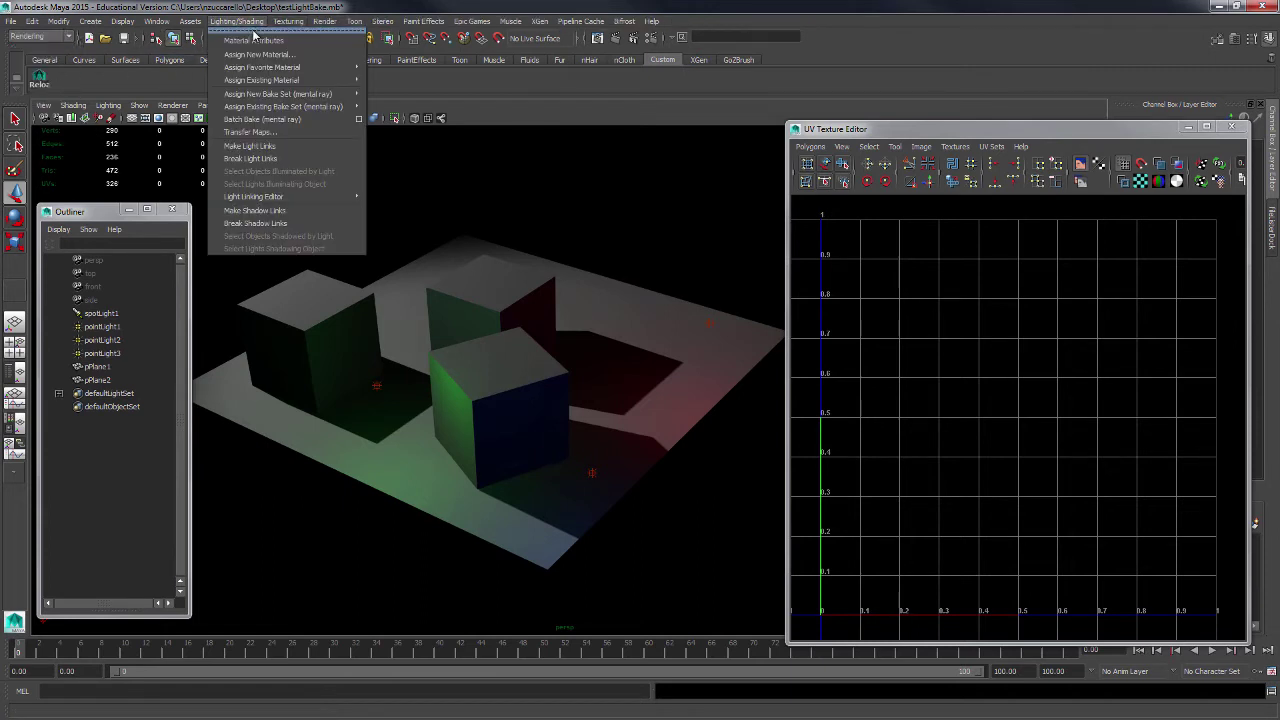
click(310, 133)
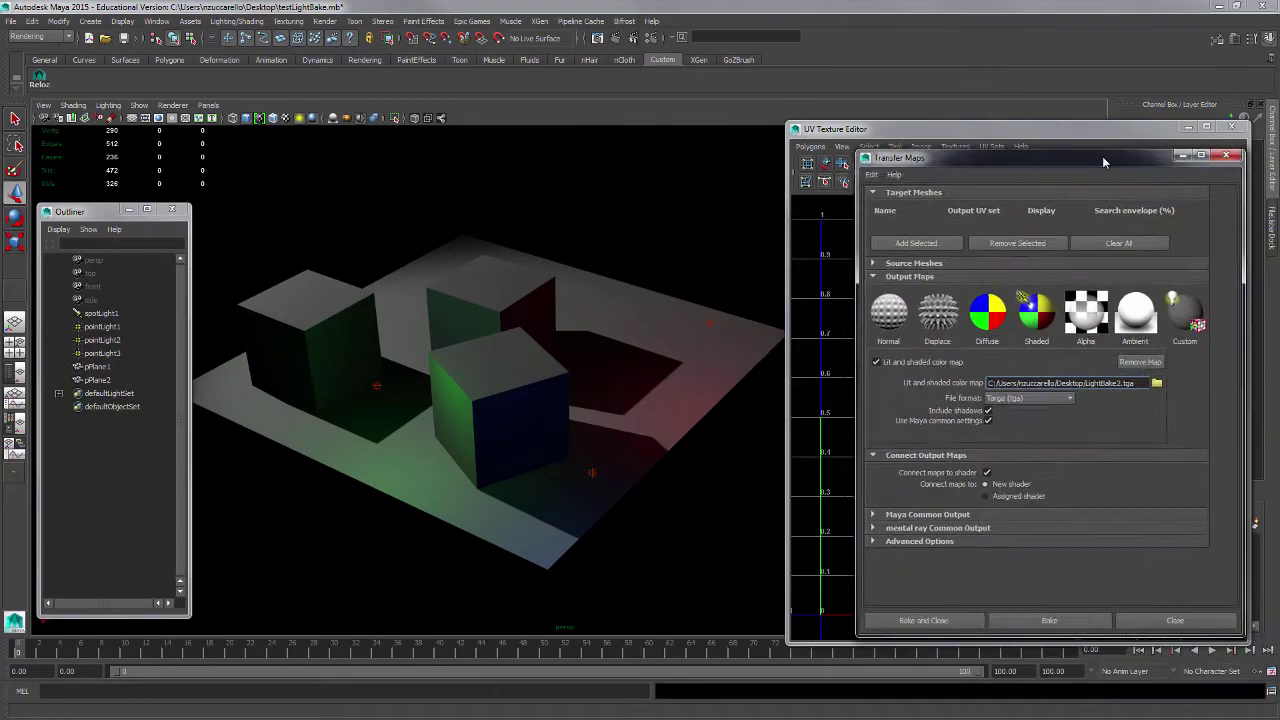
drag(1052, 130, 989, 142)
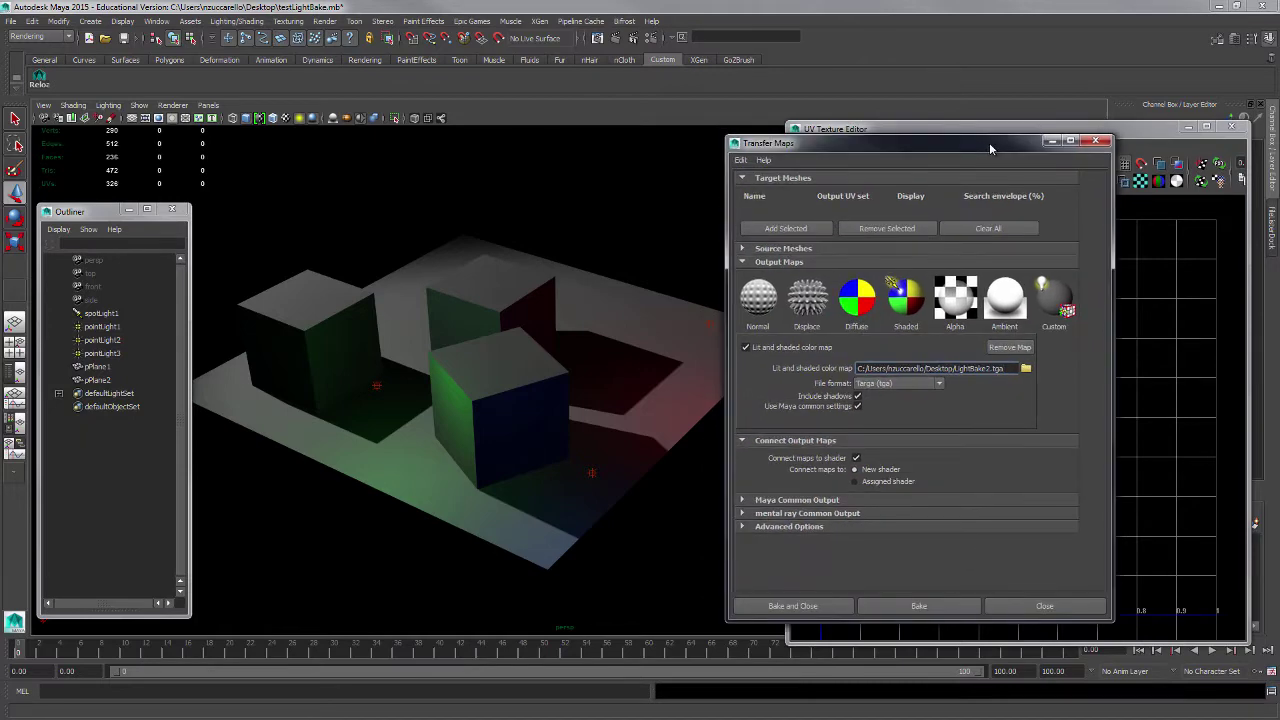
drag(898, 150, 885, 143)
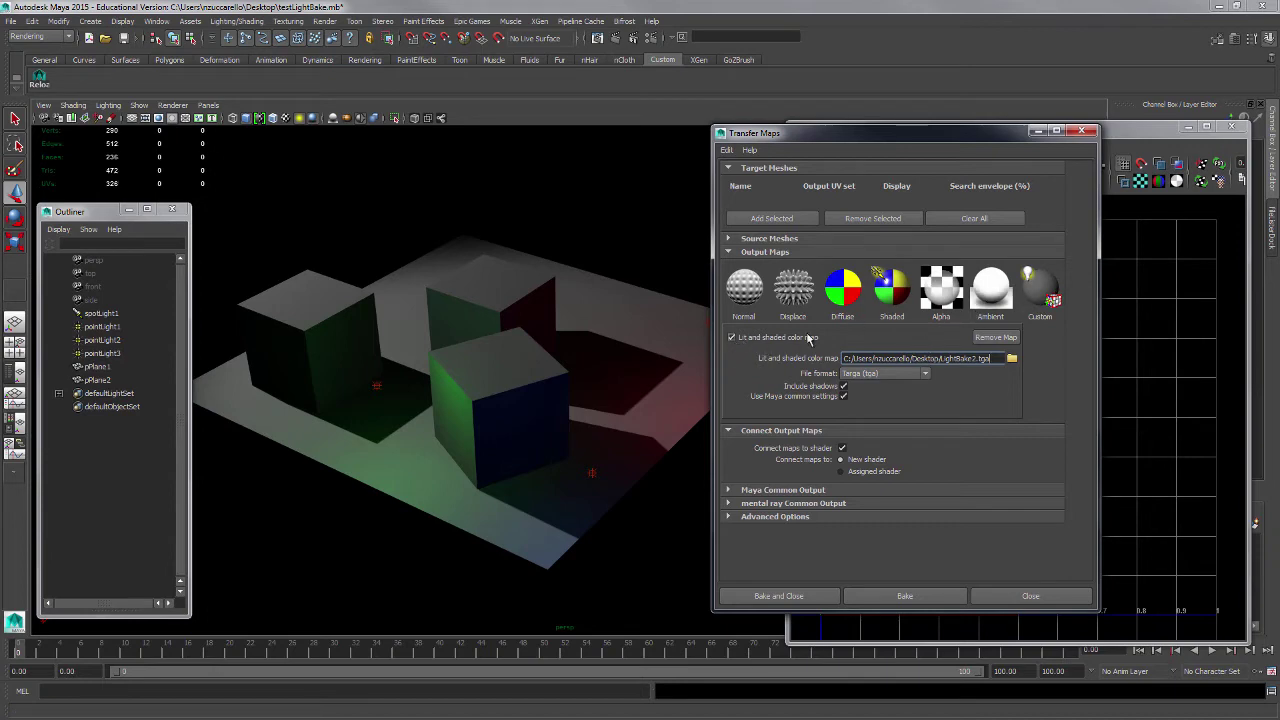
- Remove the existing output map, try out and remove the normal and displacement maps, and add a lit and shaded color map
click(996, 338)
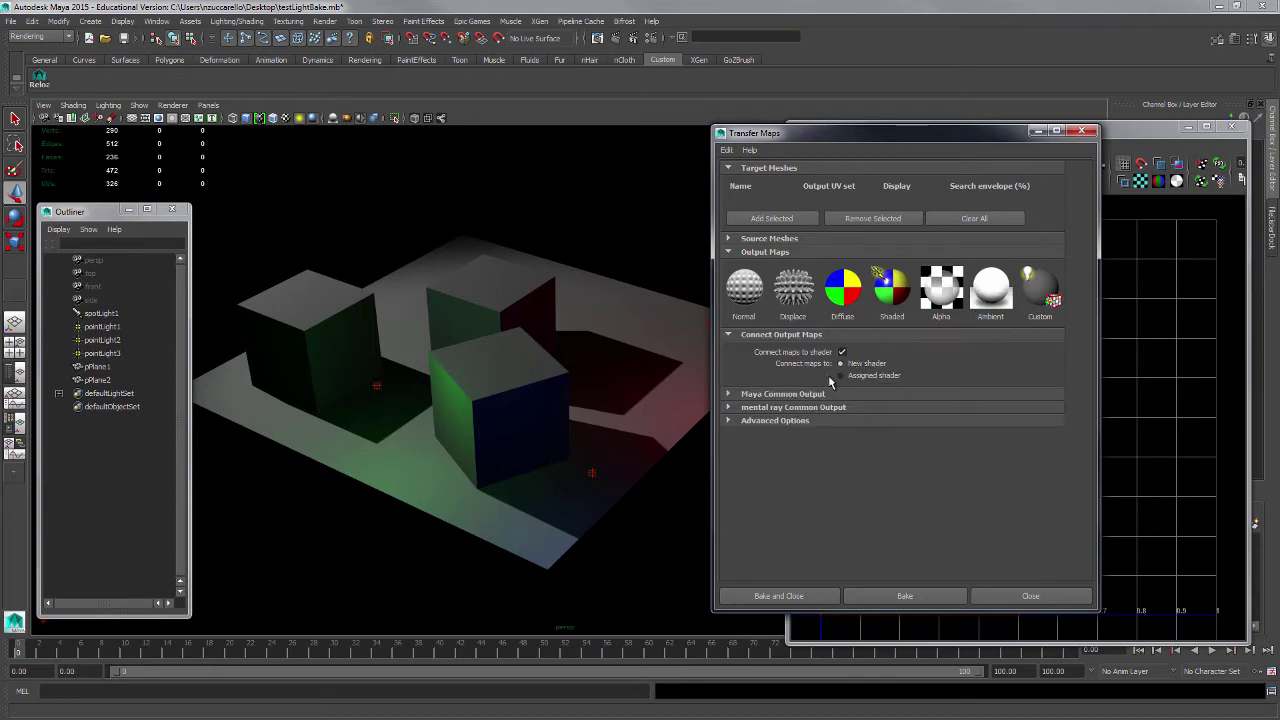
click(744, 290)
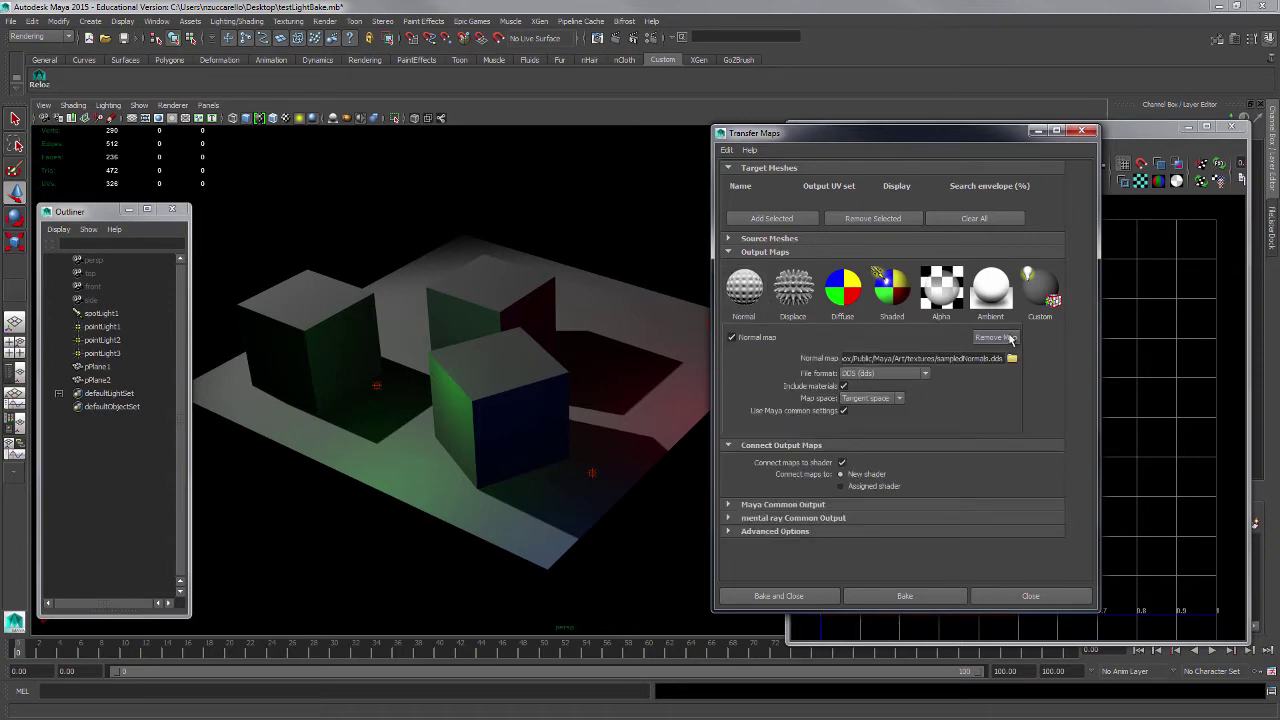
click(1002, 340)
click(793, 290)
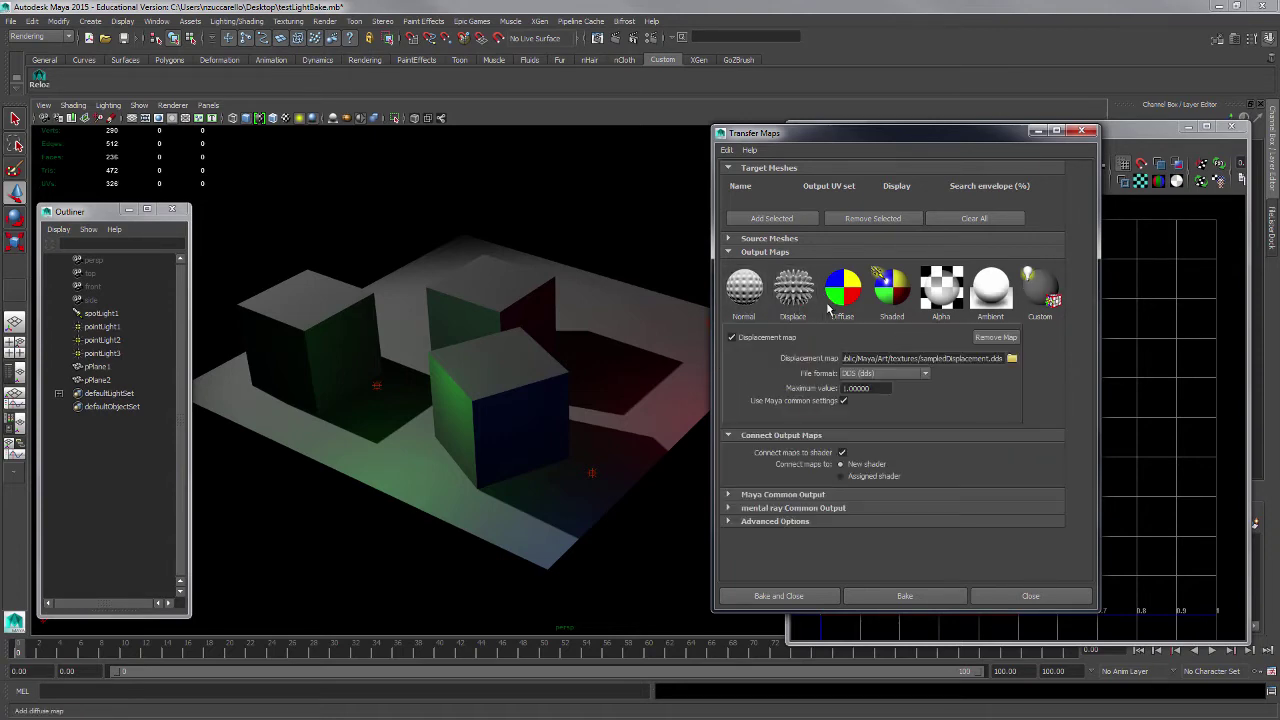
click(1000, 345)
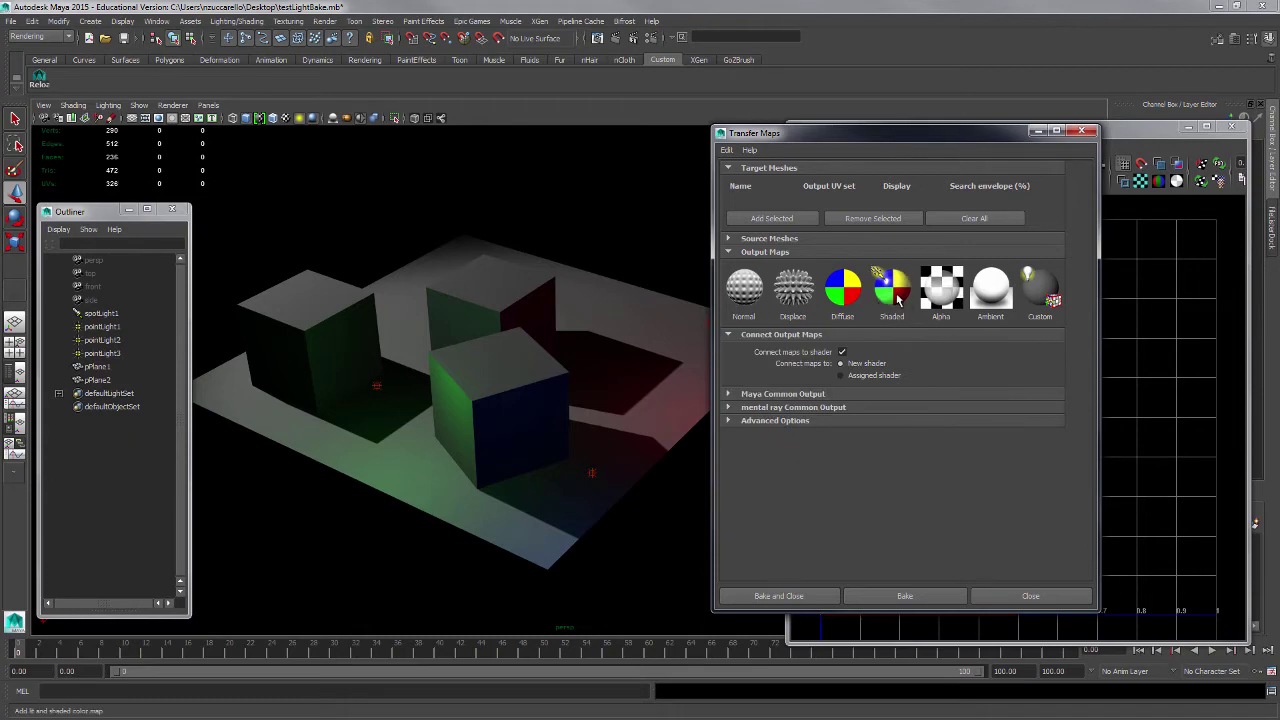
click(893, 292)
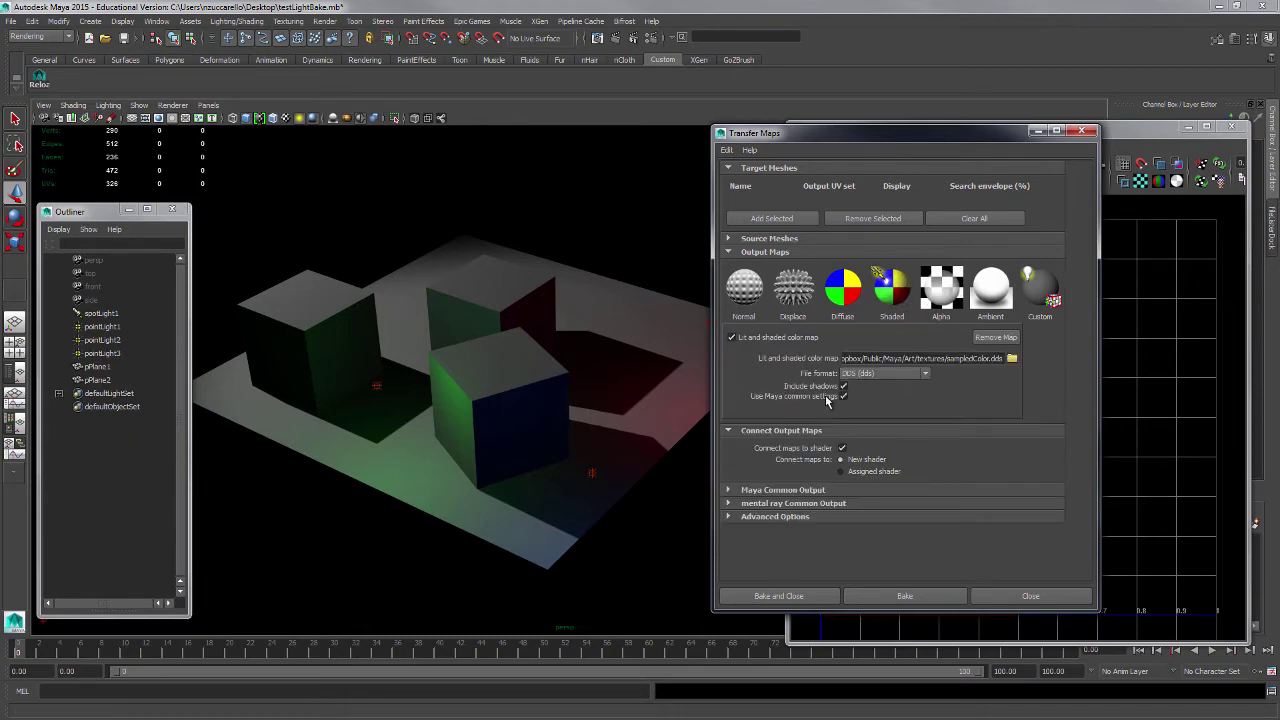
- Make pPlane1 the target mesh for the transfer, briefly trying it as a source mesh and restoring it as target
click(737, 238)
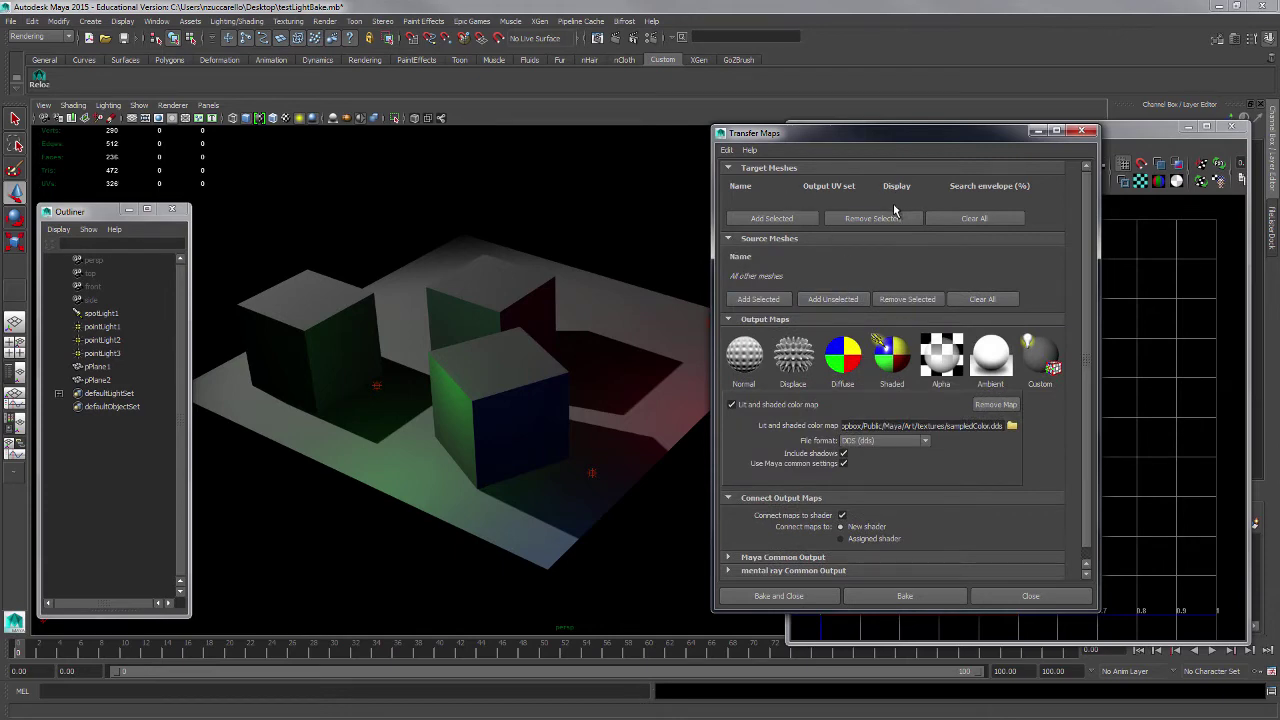
click(108, 369)
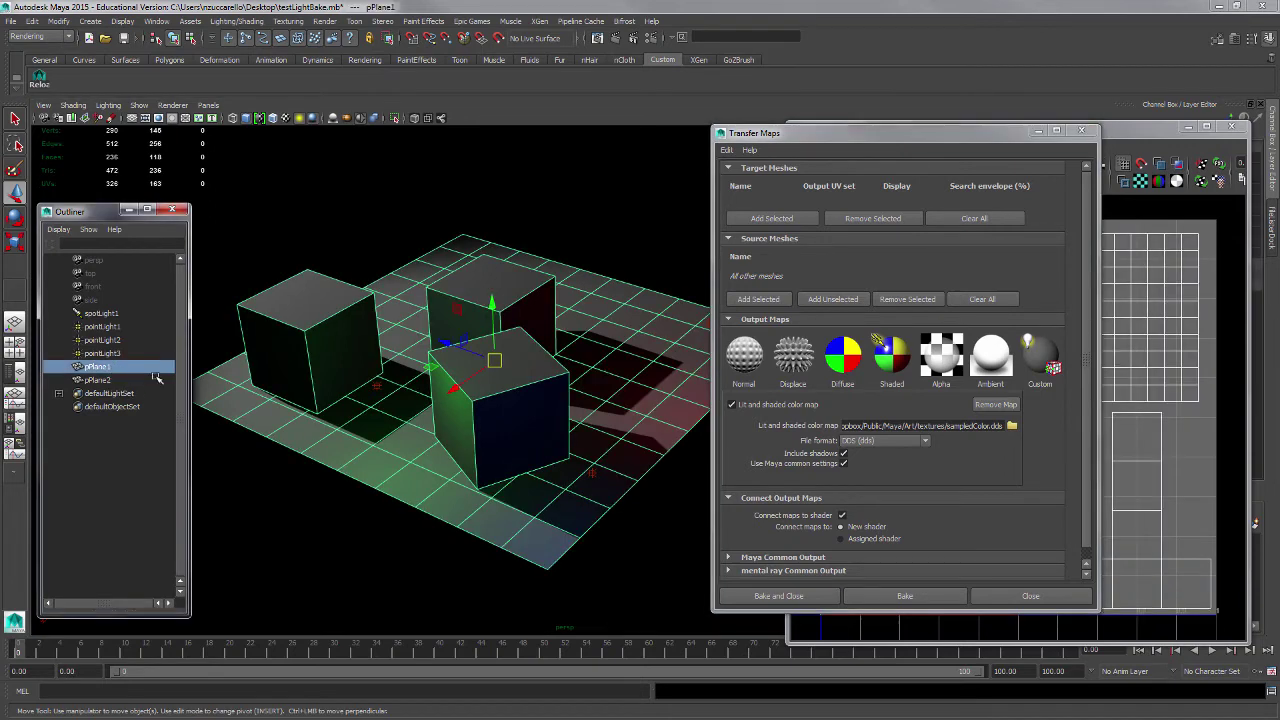
click(787, 219)
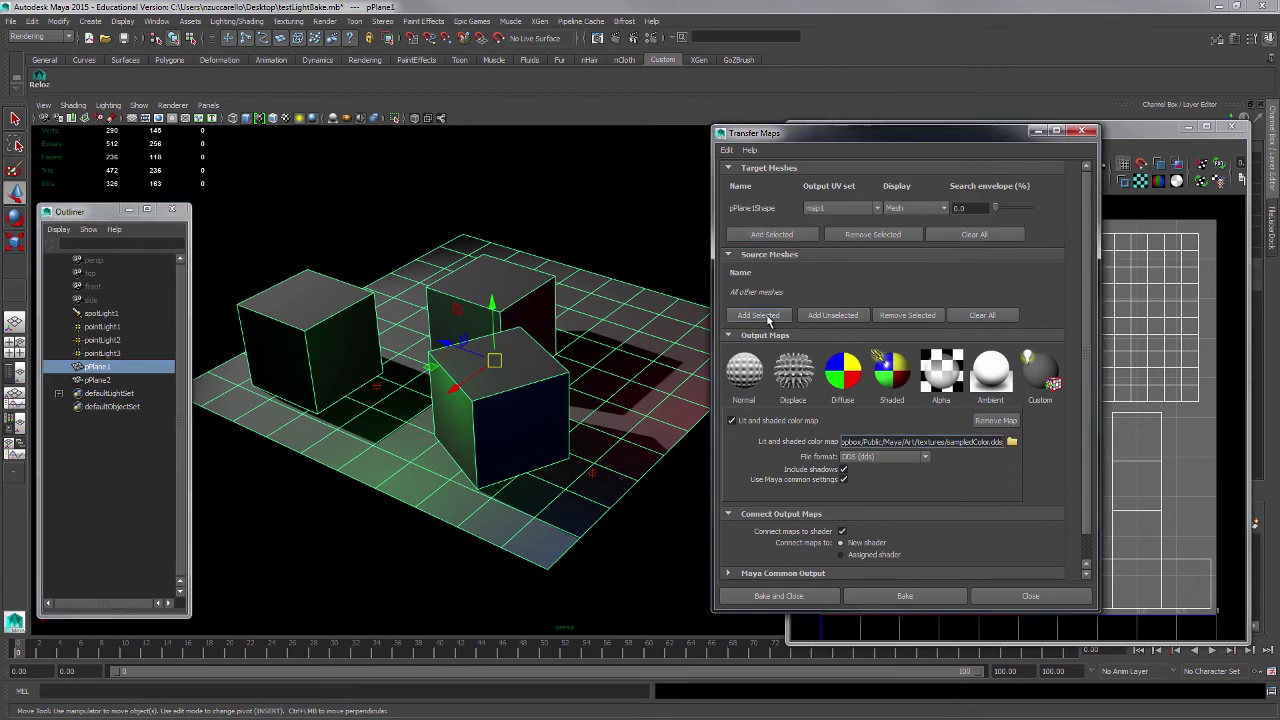
click(767, 317)
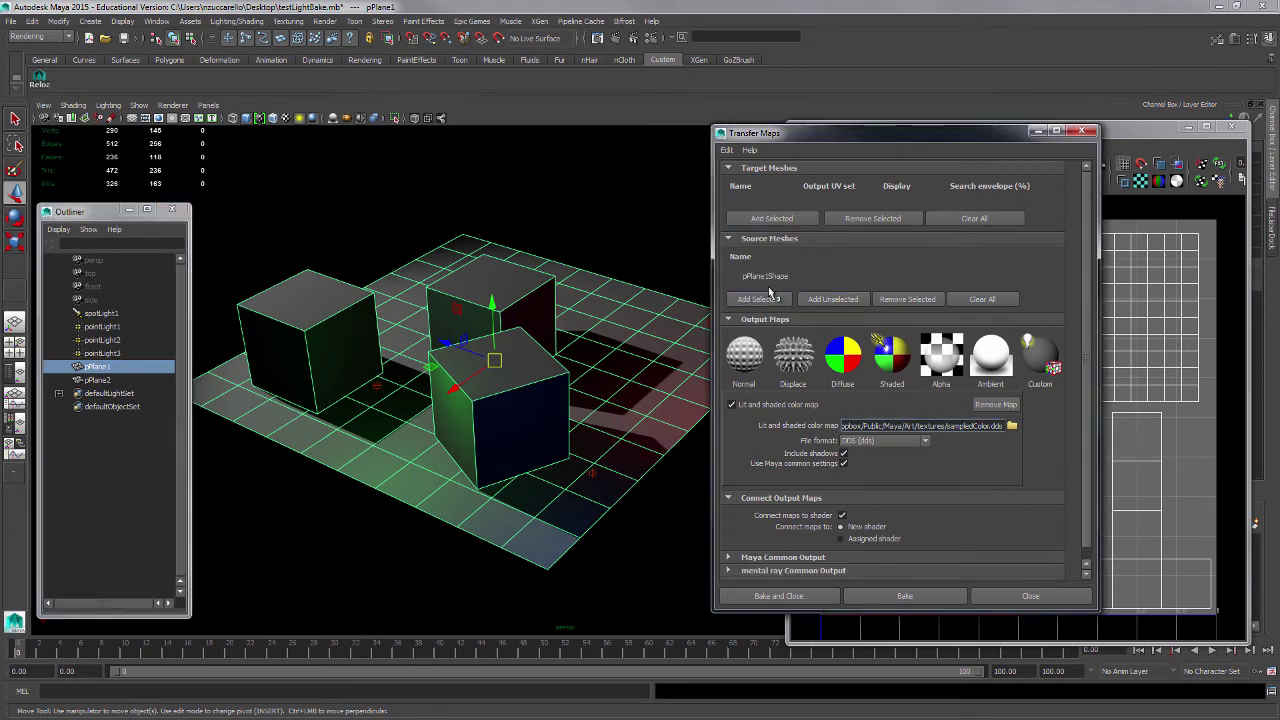
click(787, 219)
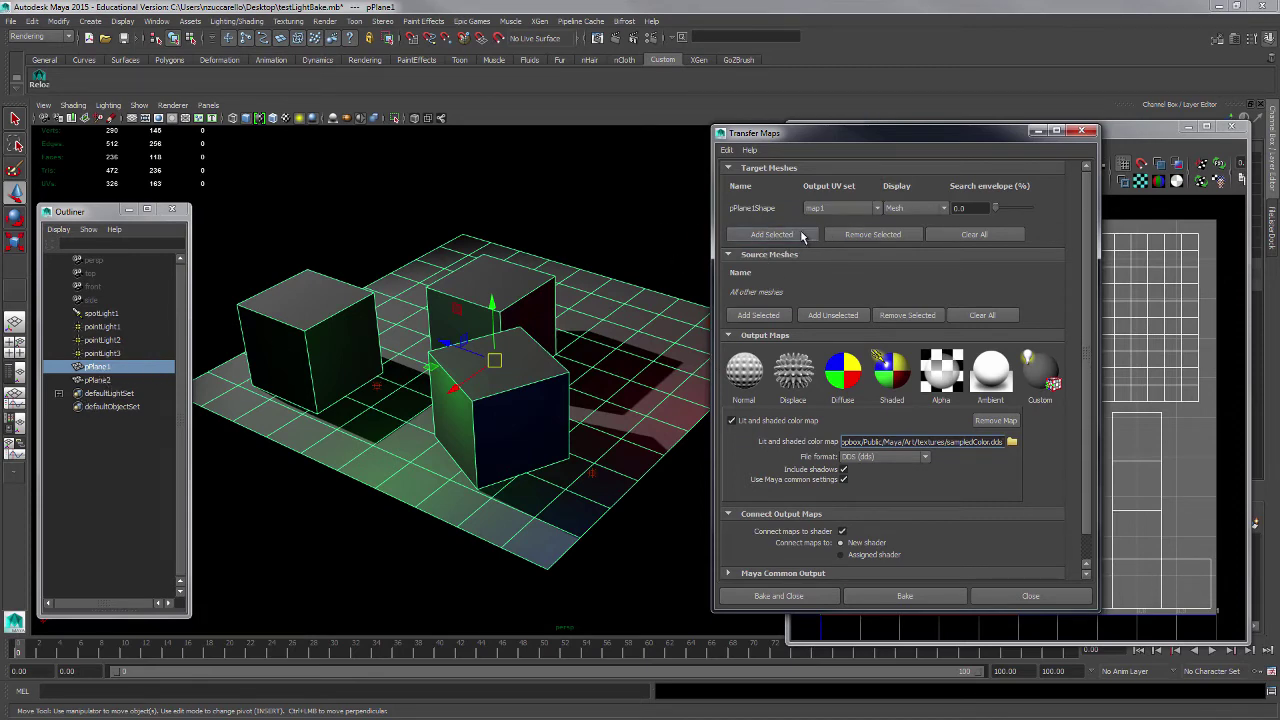
- Select only the duplicate pPlane2 and add it as the source mesh of the transfer
ctrl+click(105, 379)
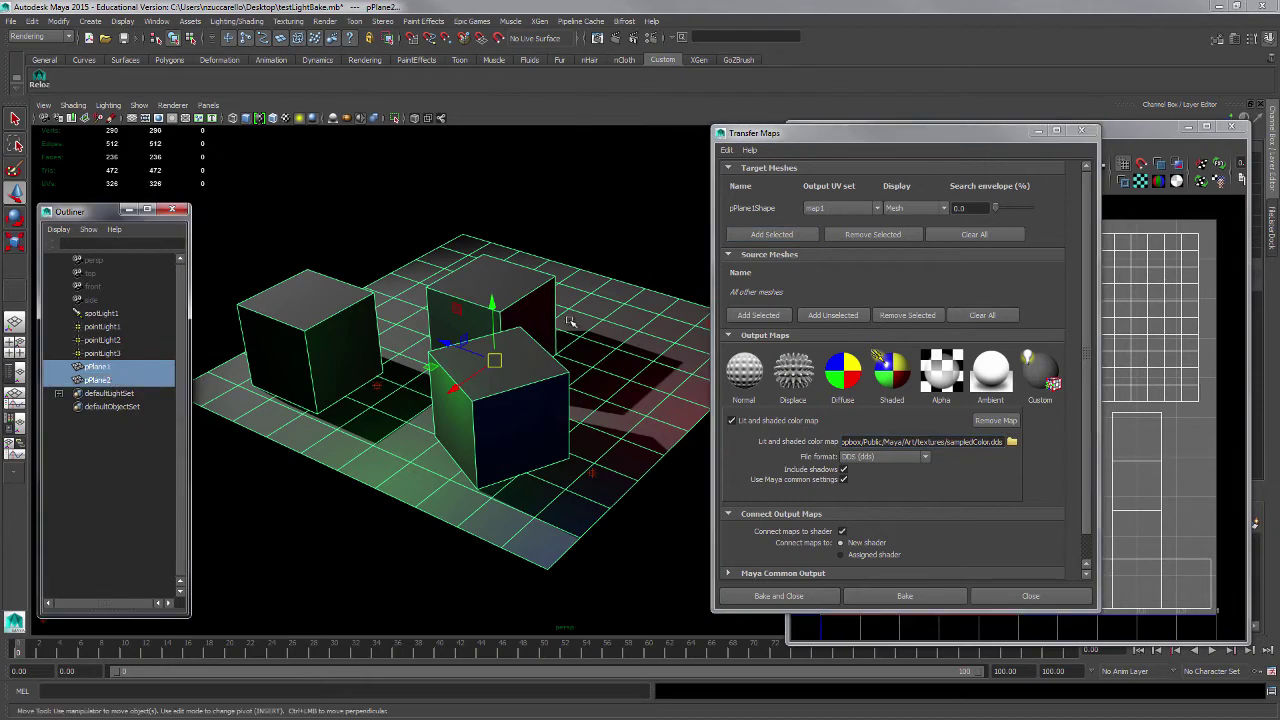
click(105, 380)
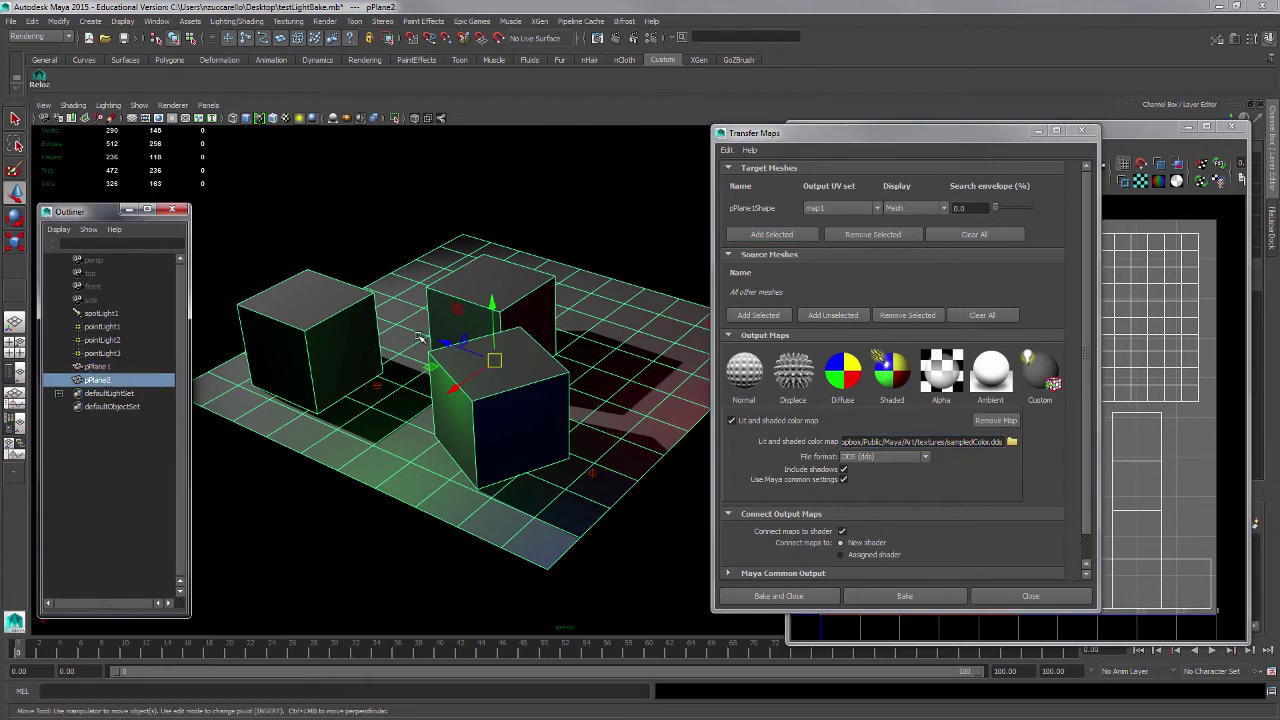
click(779, 315)
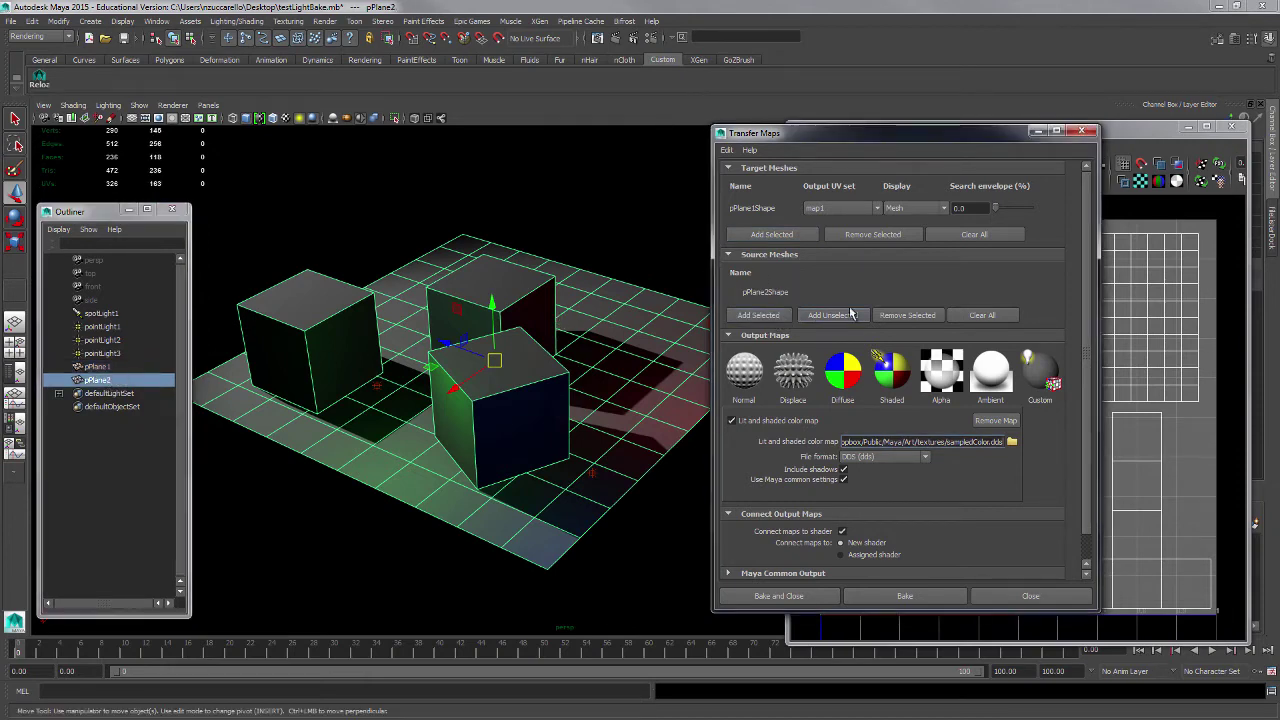
- Set the target's search envelope to 0.1% and preview it with the Envelope and Both display modes
click(986, 208)
text(1)
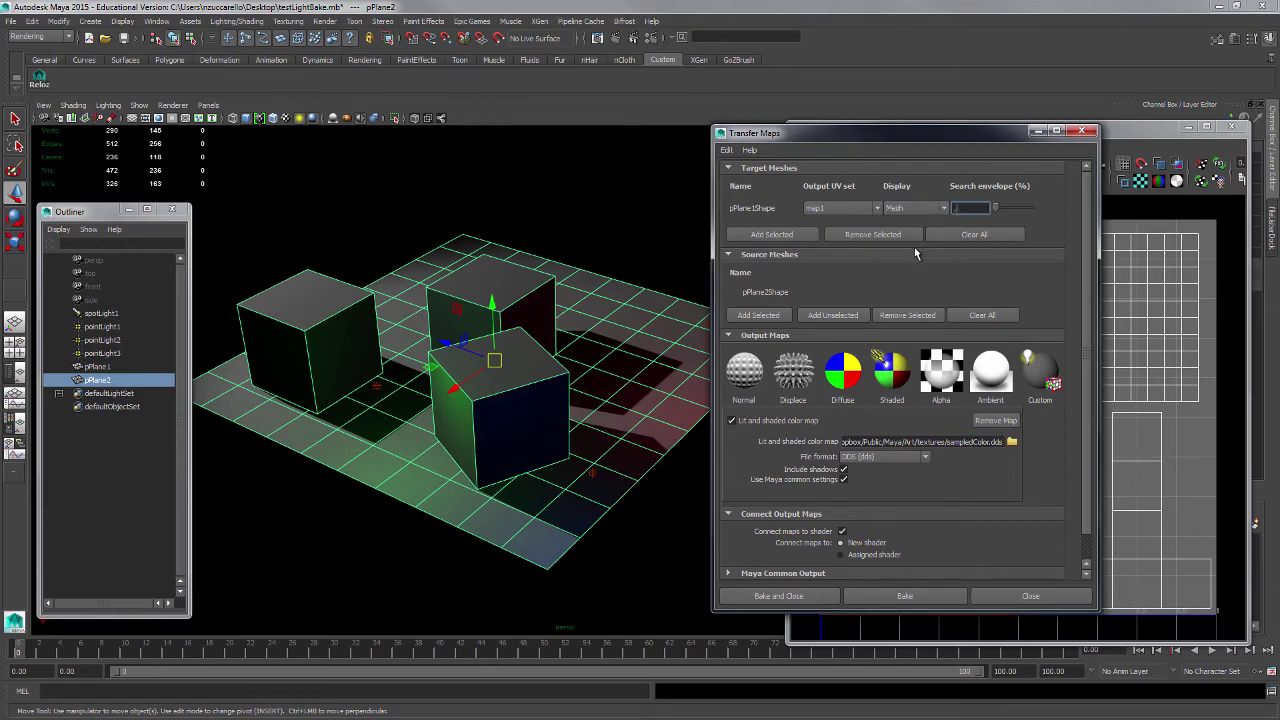
key(Return)
click(940, 207)
click(918, 231)
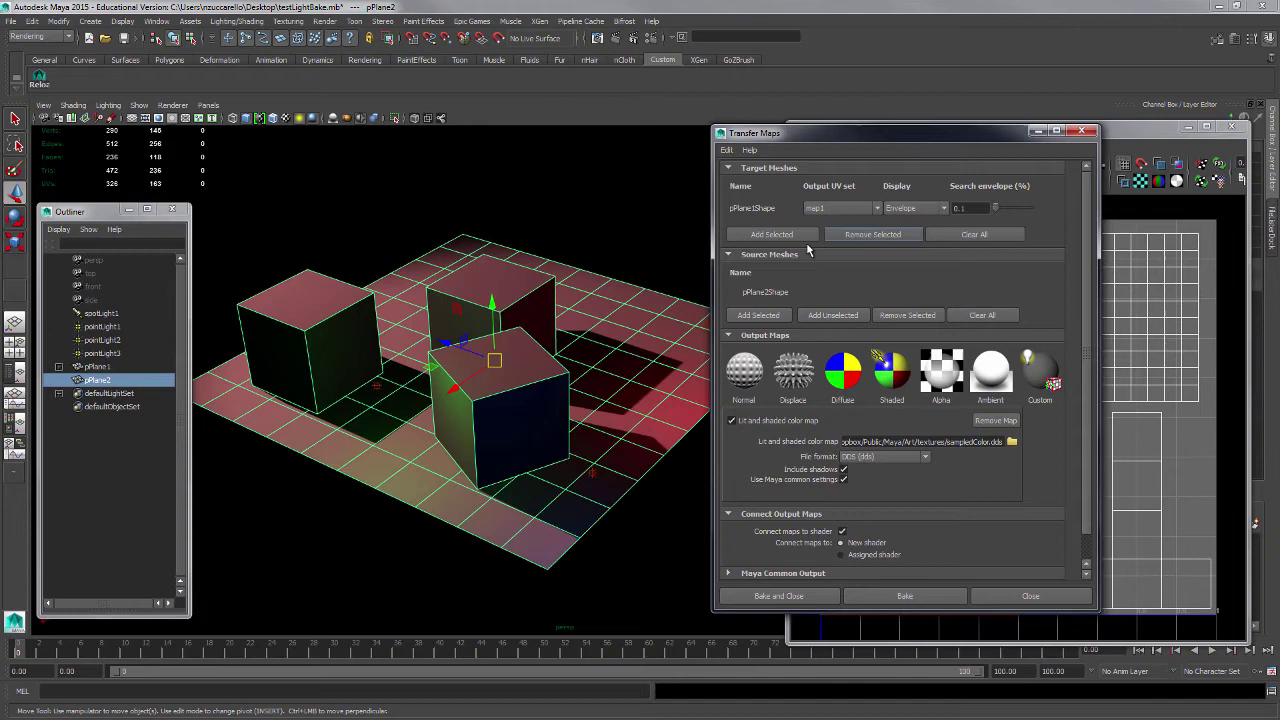
click(942, 208)
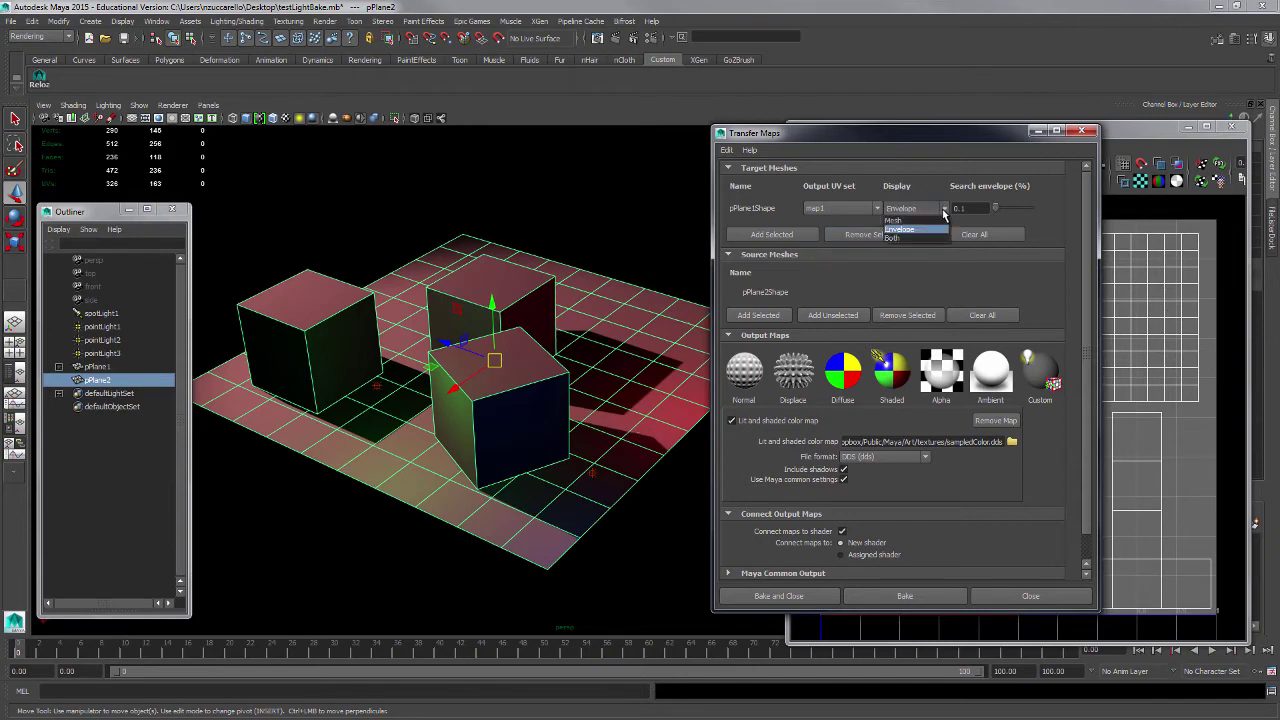
click(892, 238)
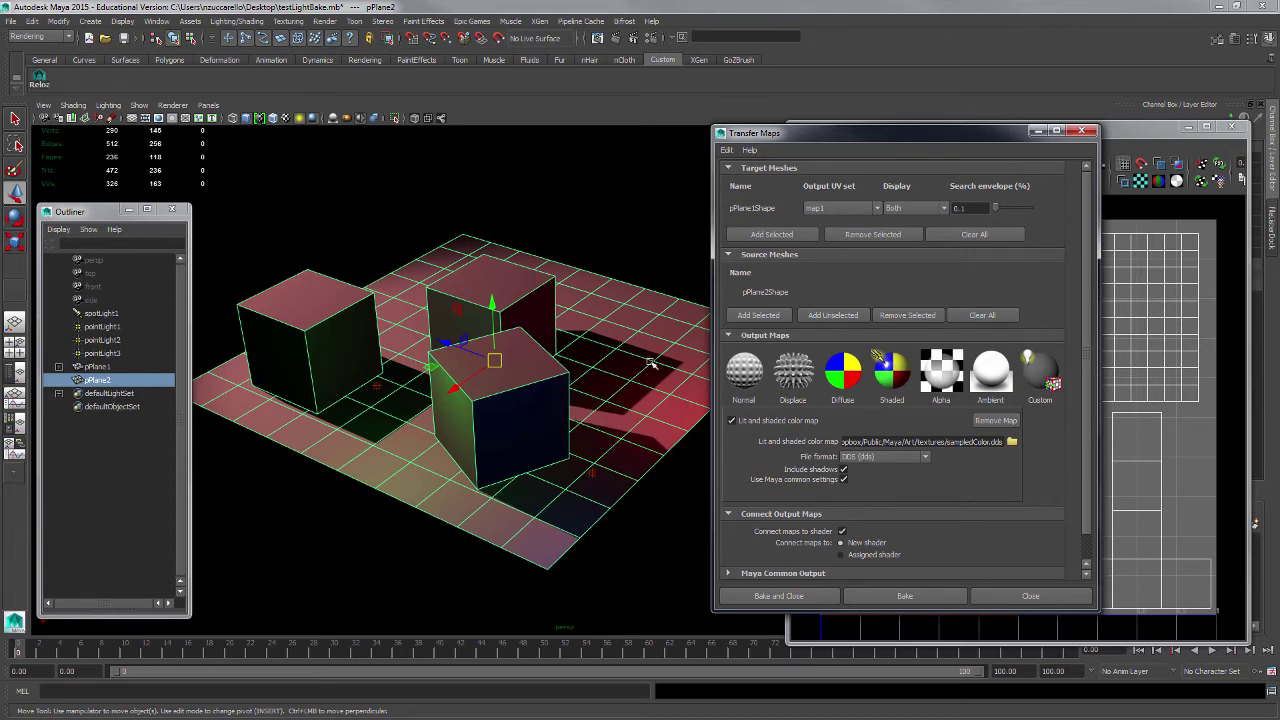
- Reset the search envelope to 0.0, compare the Mesh, Envelope and Both display modes, and return the target to Mesh
drag(996, 207, 996, 208)
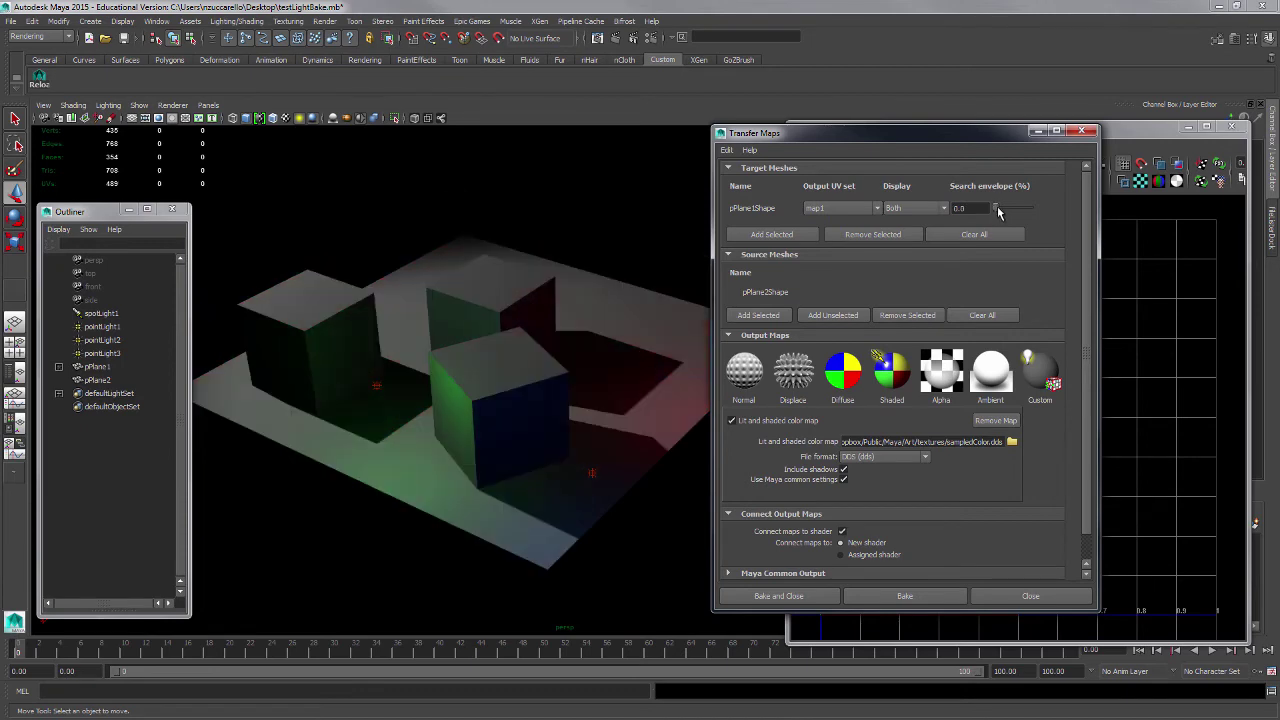
click(975, 209)
click(937, 209)
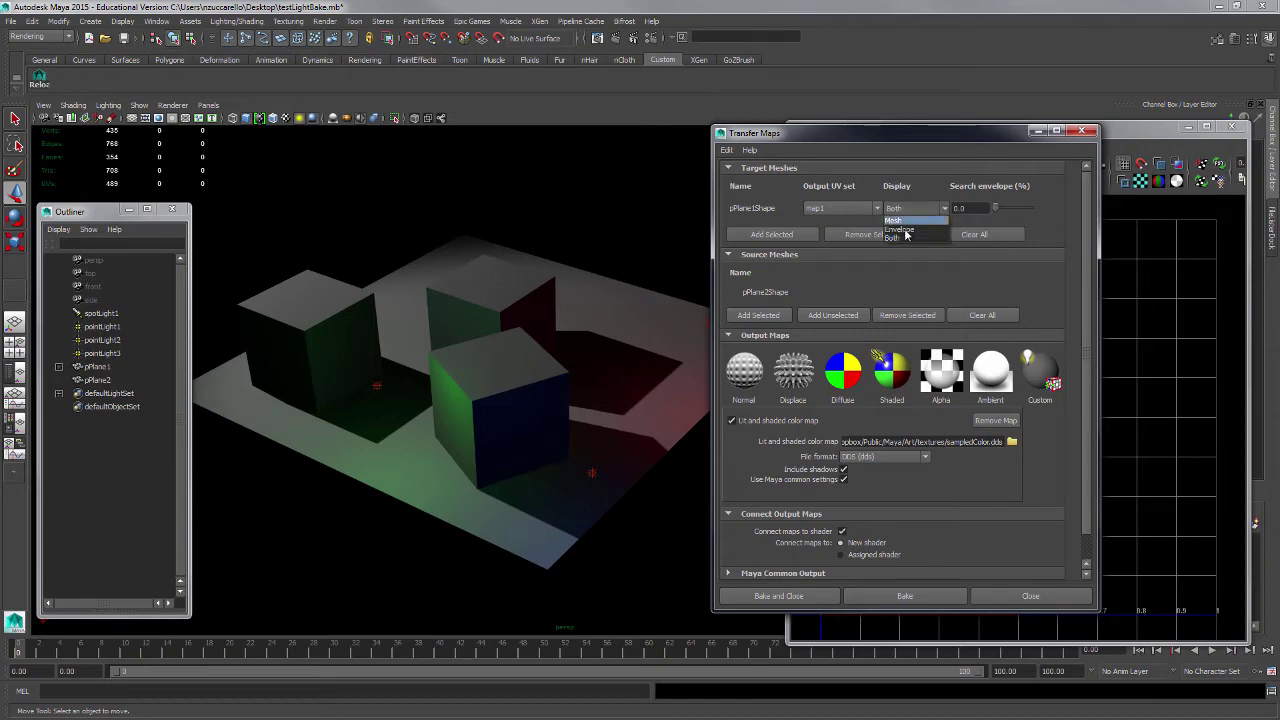
click(916, 227)
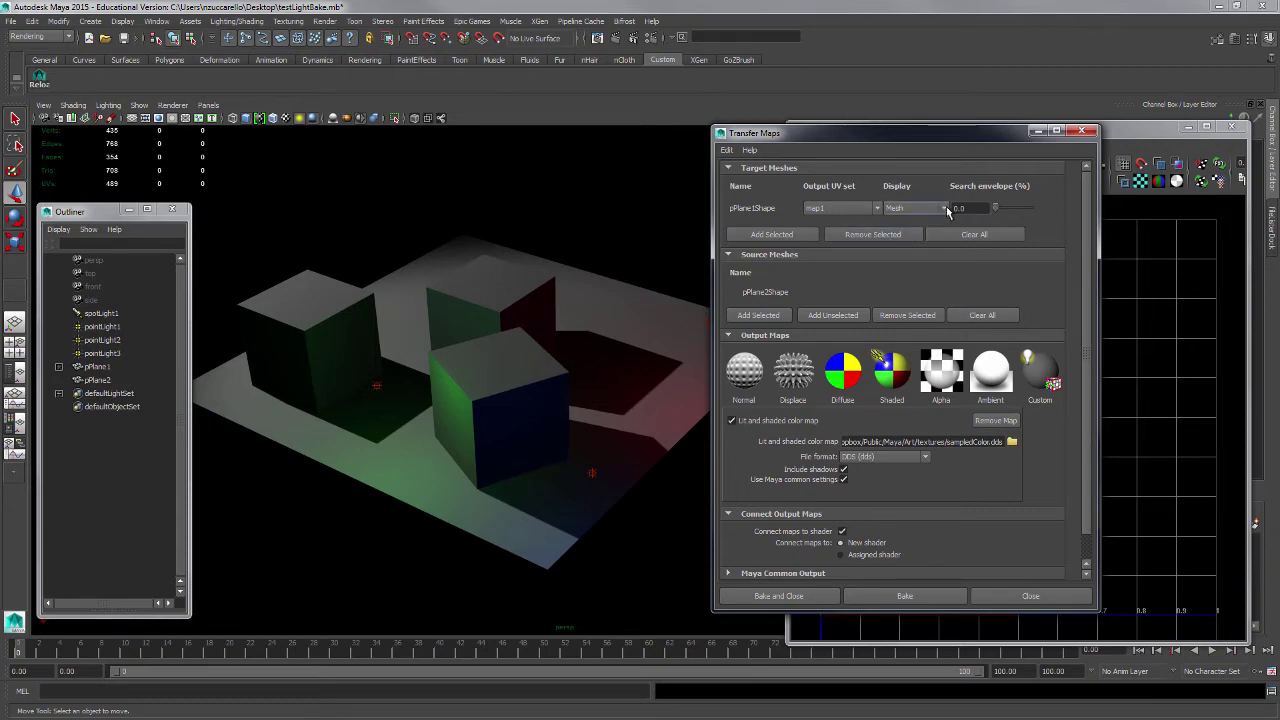
click(943, 208)
click(919, 229)
click(943, 208)
click(926, 238)
click(943, 208)
click(925, 221)
- Set the lit and shaded color map's file format to Targa (tga)
click(926, 458)
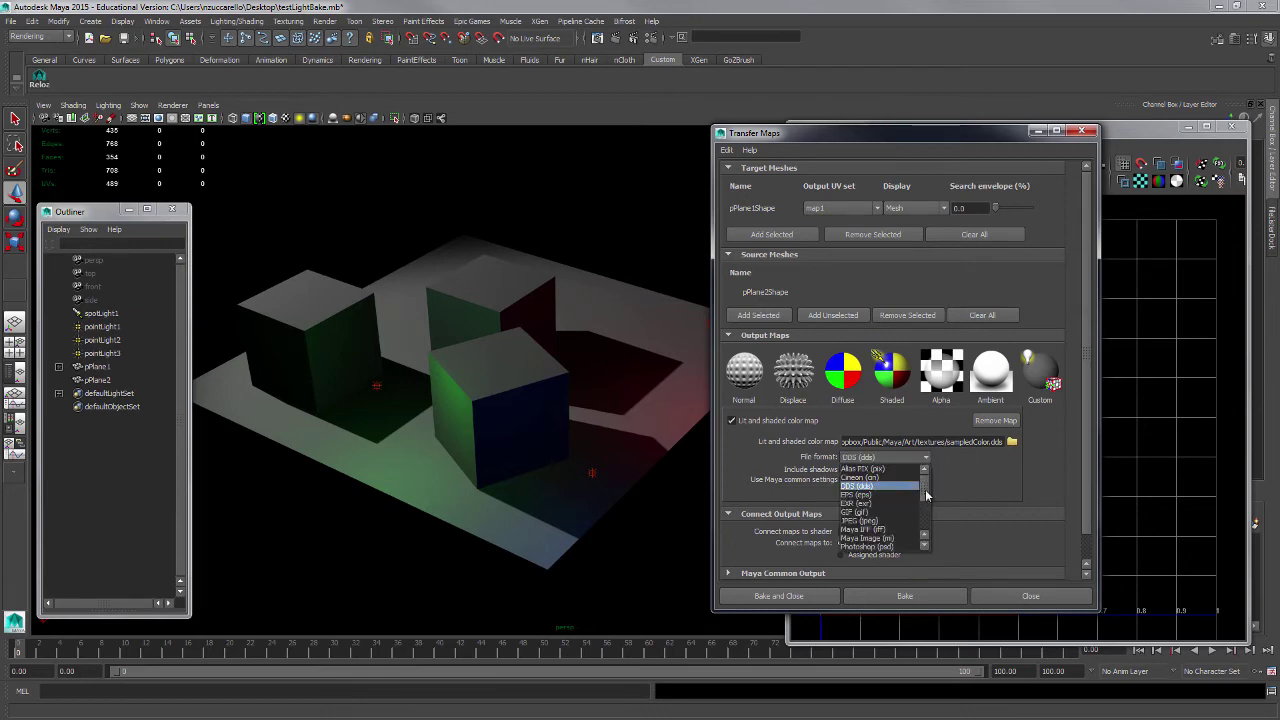
scroll(926, 495, down, 3)
click(878, 531)
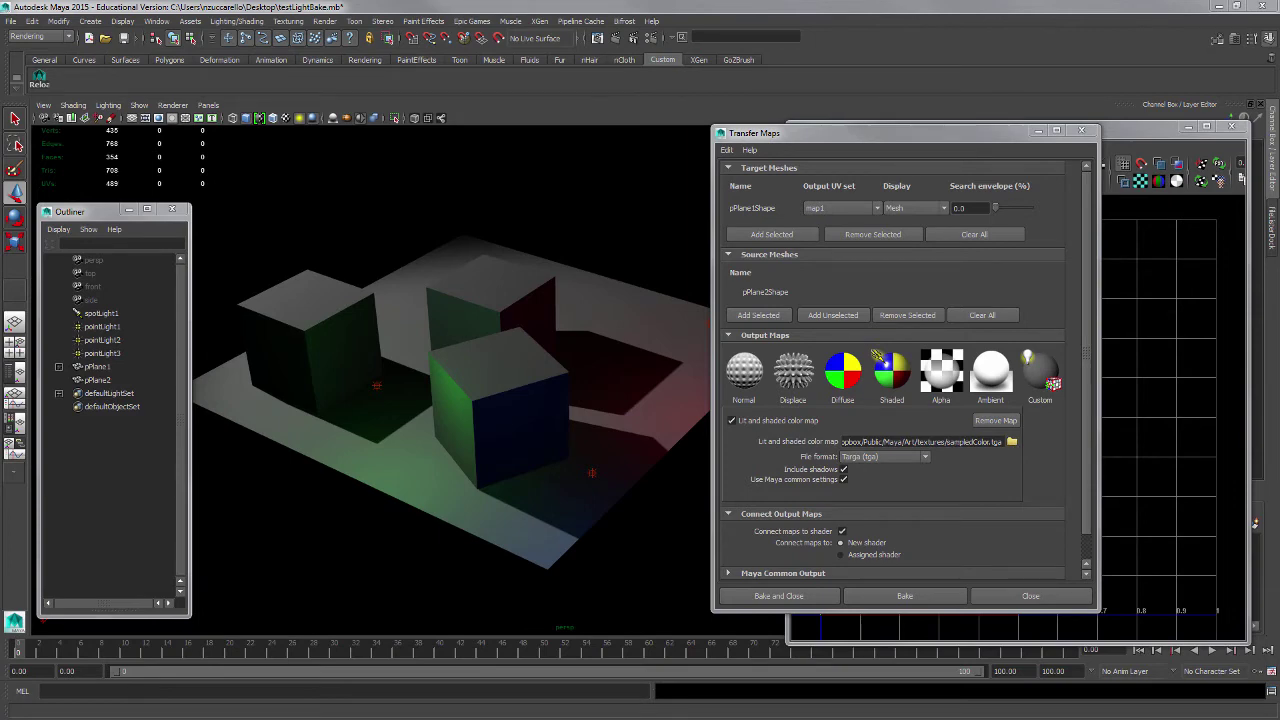
- Browse for the color map's output location on the Desktop and set the file type to Targa
click(1012, 441)
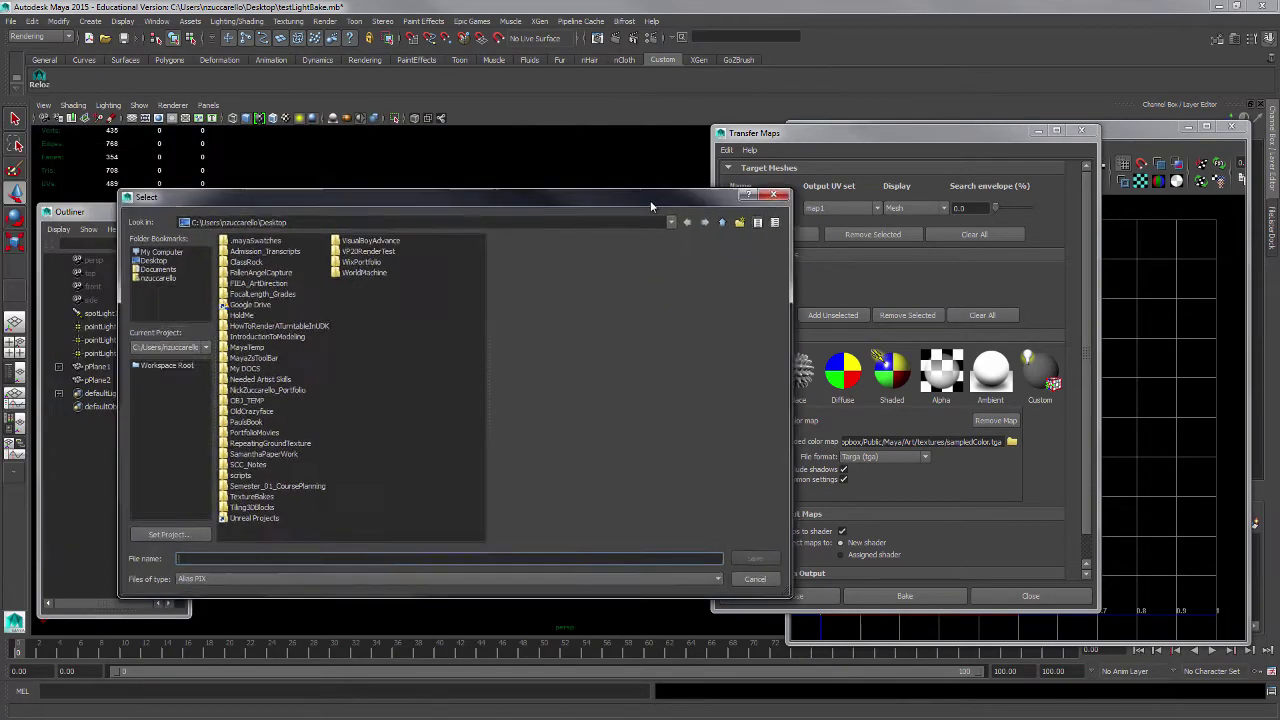
click(256, 580)
click(243, 603)
click(247, 581)
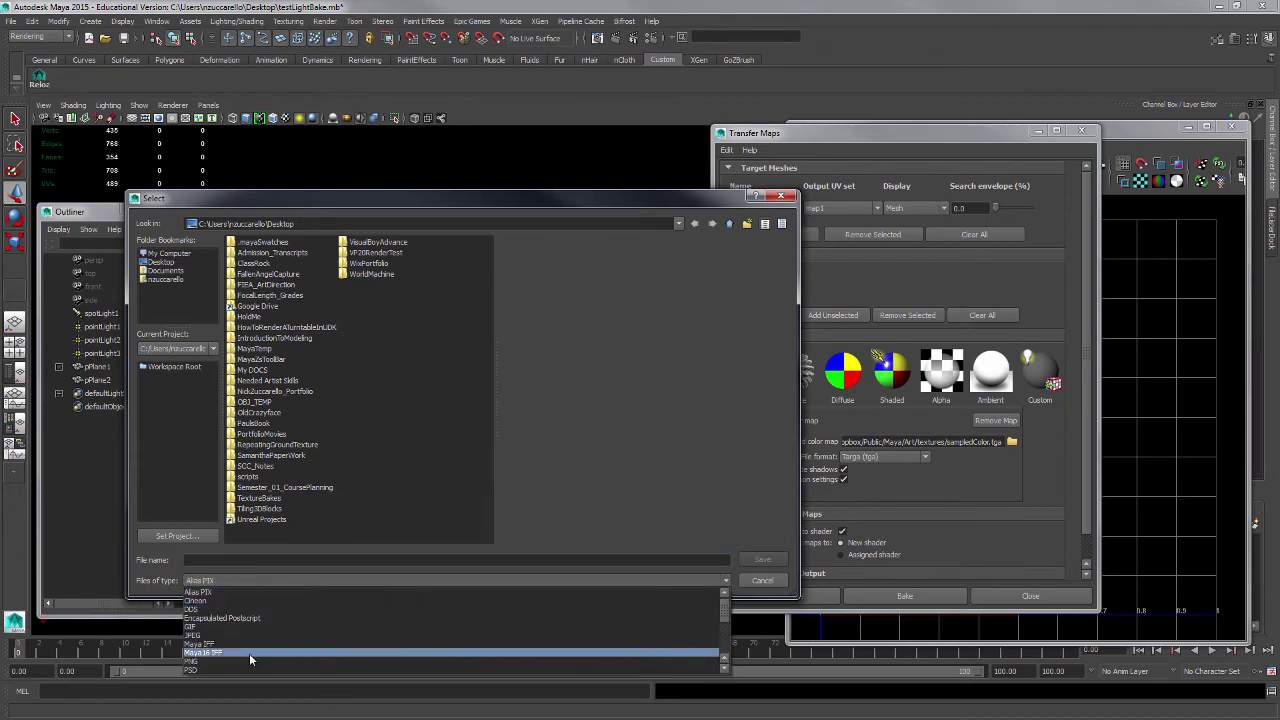
scroll(211, 662, down, 3)
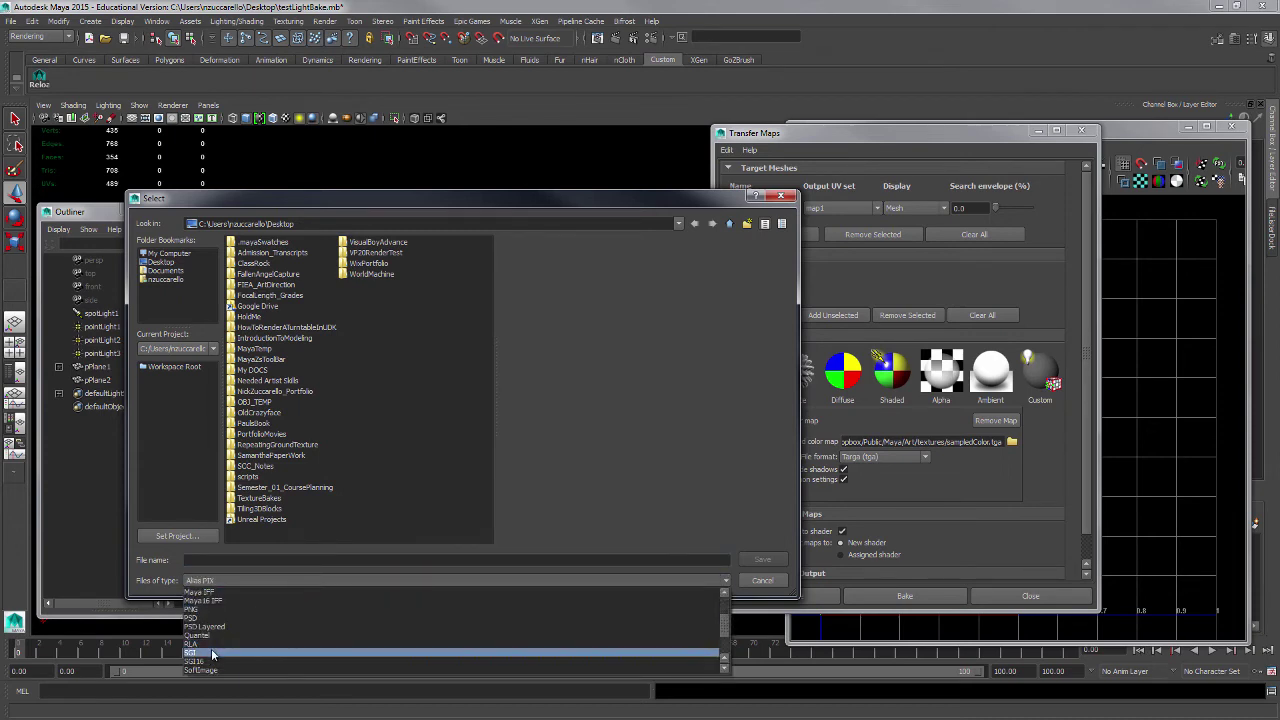
click(207, 663)
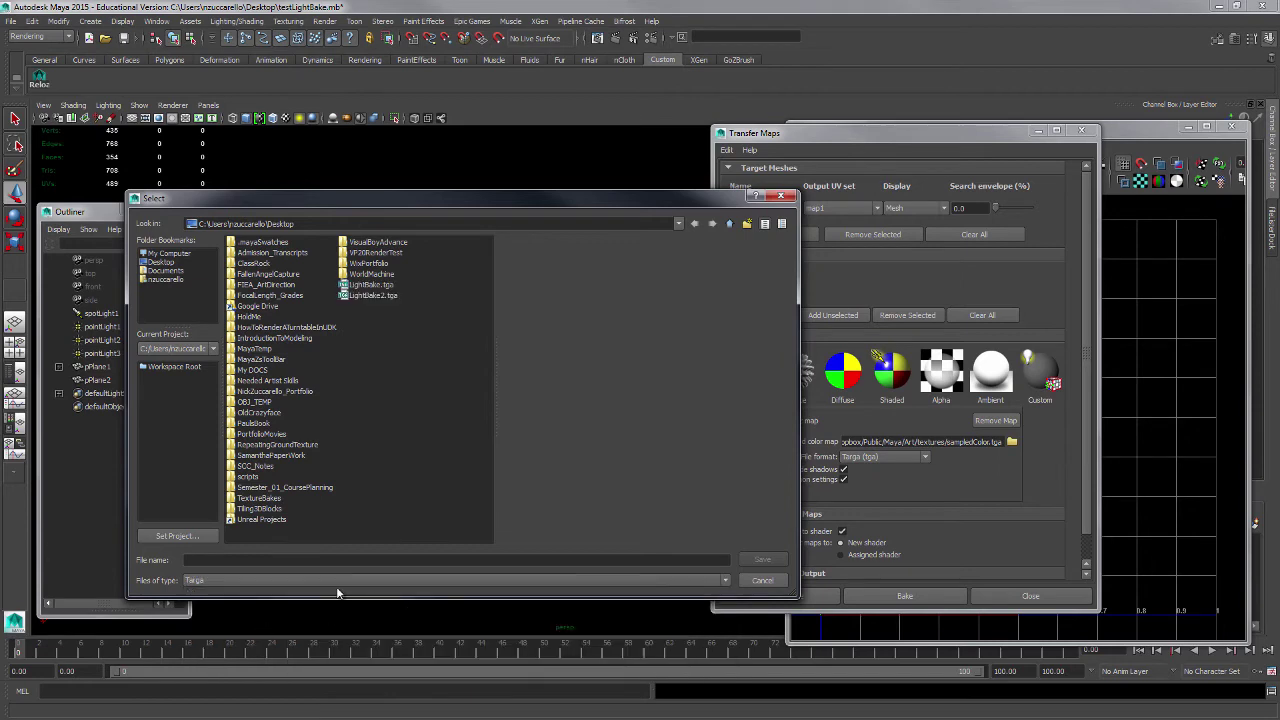
- Save the lit and shaded color map's output file as LightBake3.tga on the Desktop
click(370, 296)
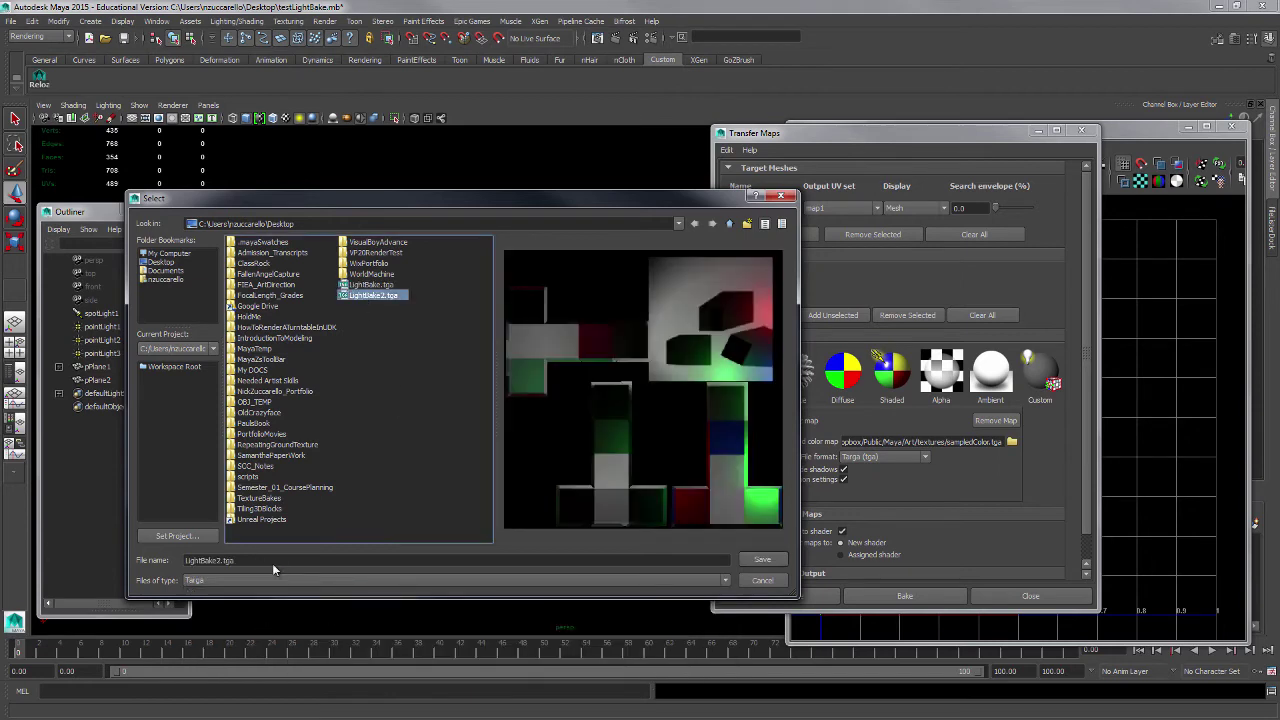
click(228, 561)
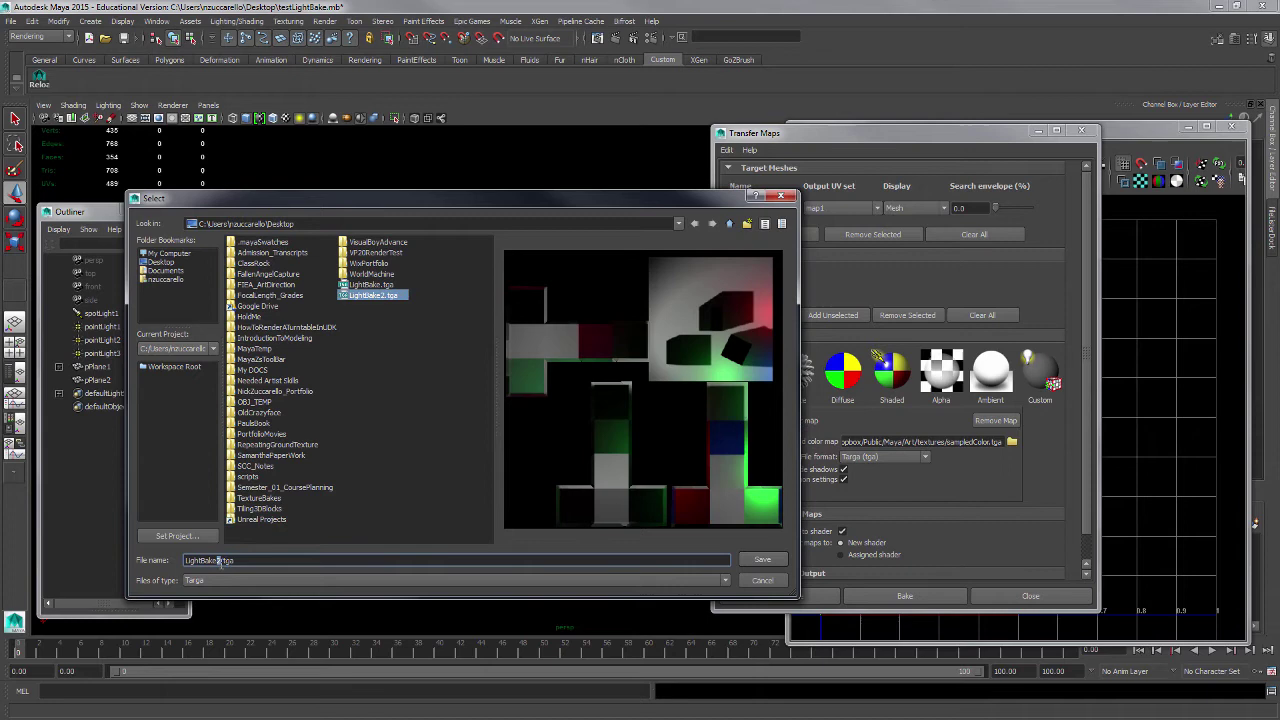
key(BackSpace)
text(3)
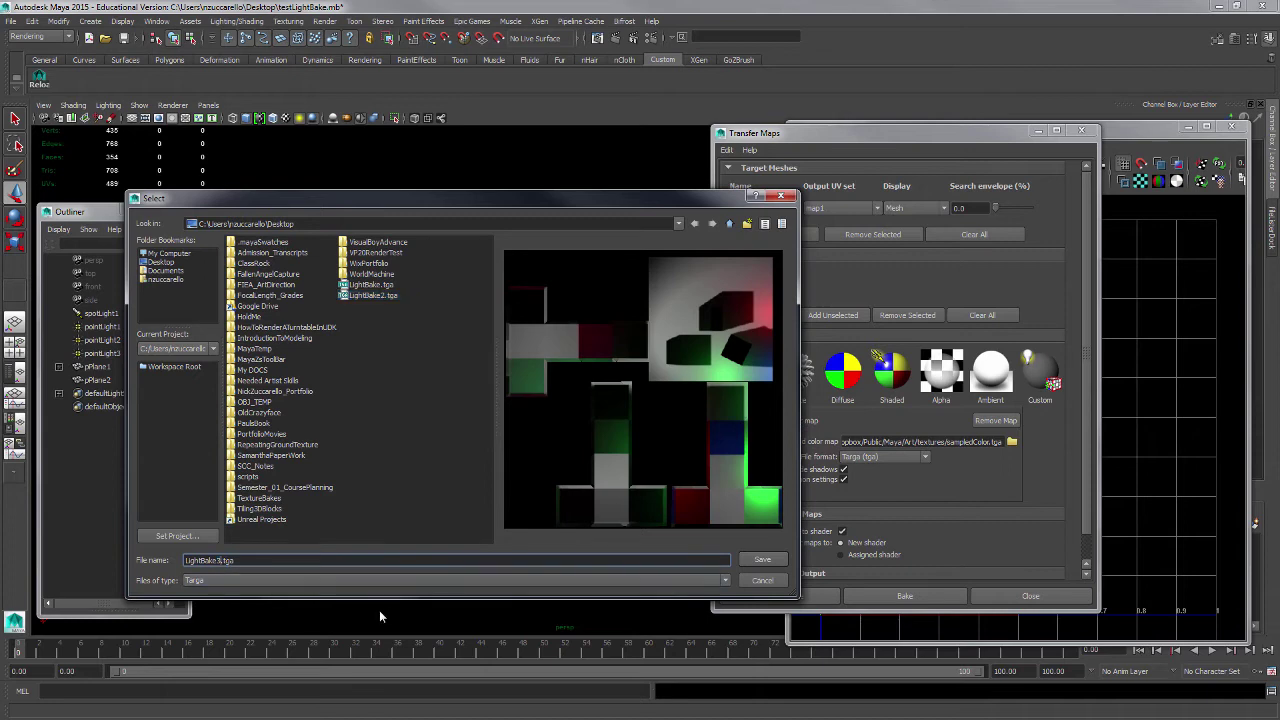
click(761, 560)
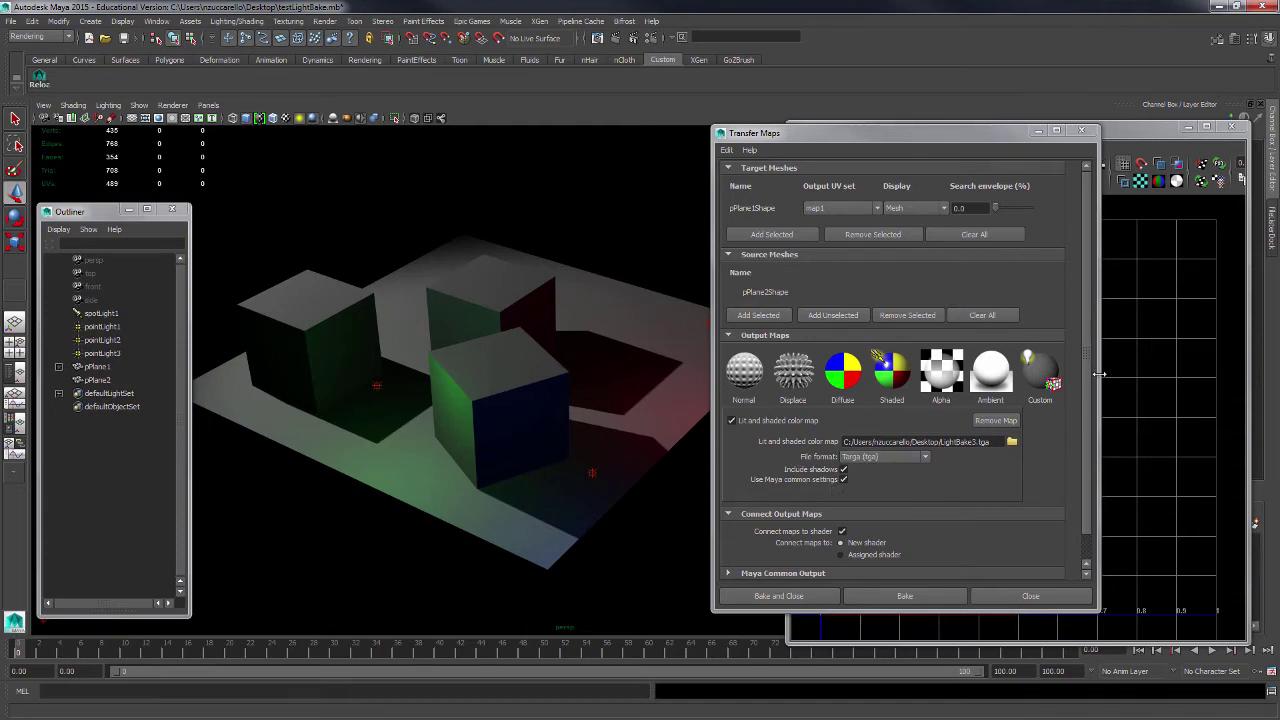
- Turn off connecting the output maps to a shader and expand the Maya Common Output settings
drag(1088, 374, 1082, 398)
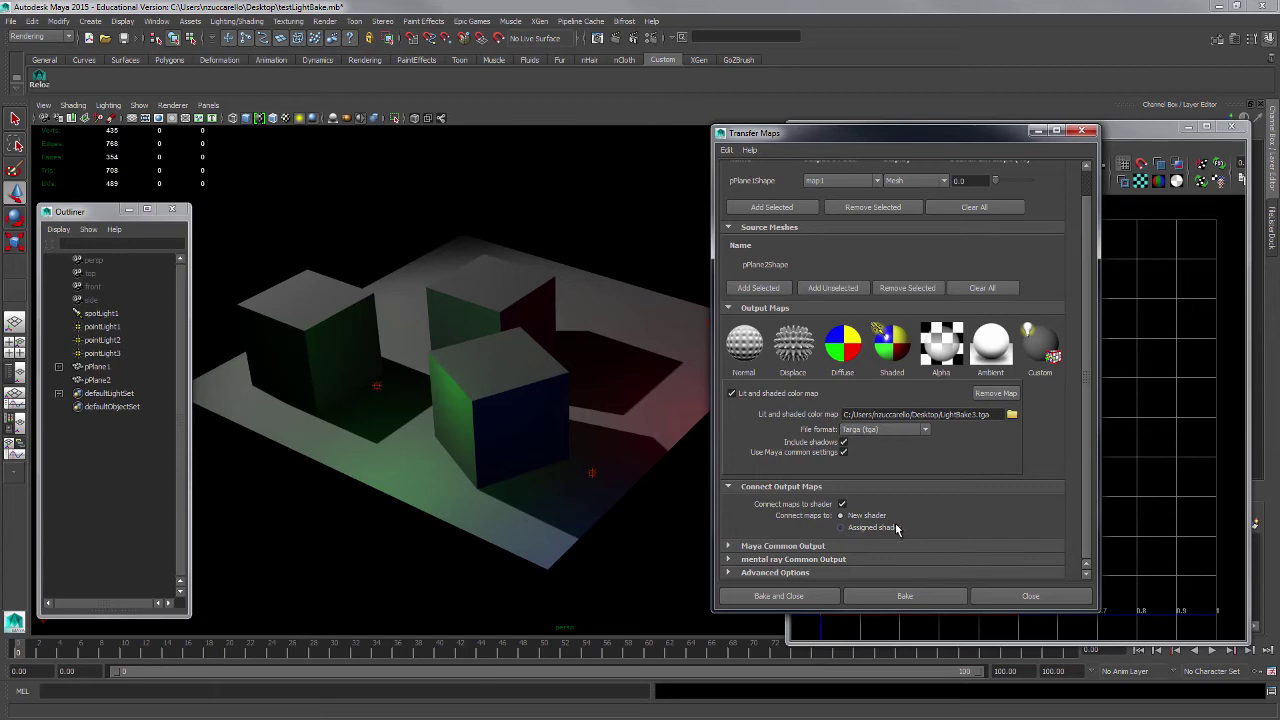
click(842, 504)
click(740, 547)
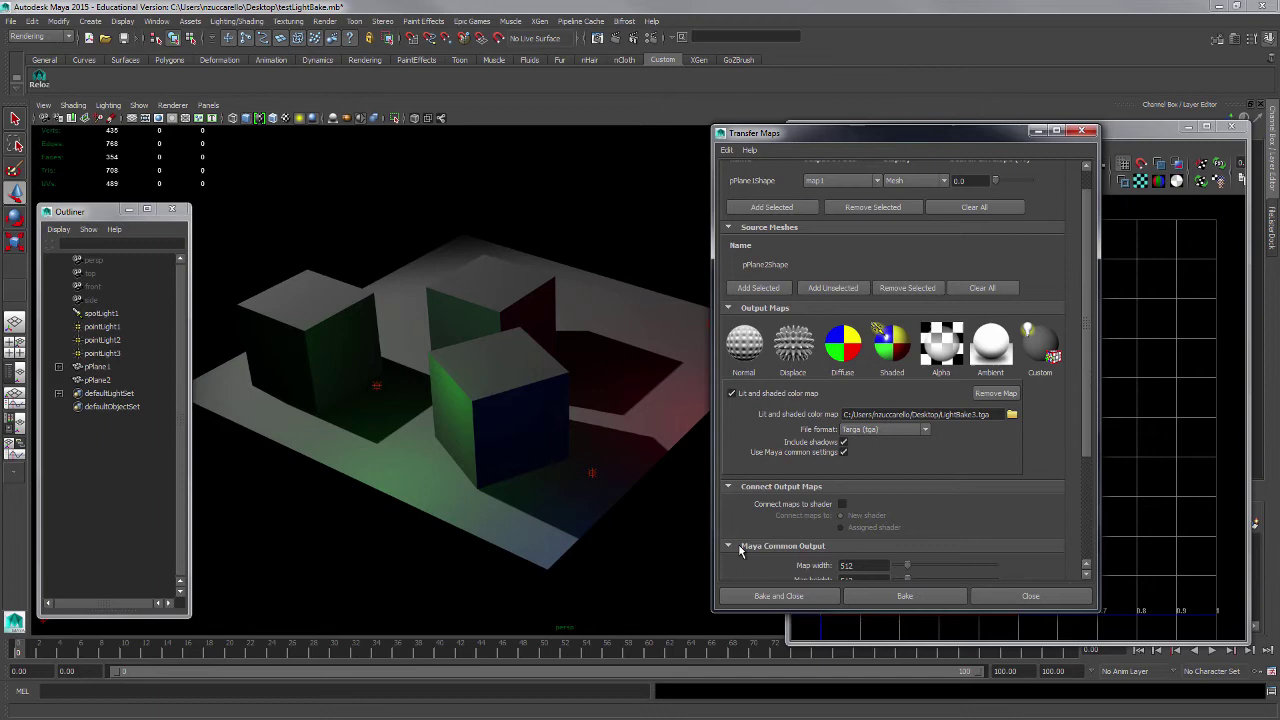
scroll(1078, 425, down, 3)
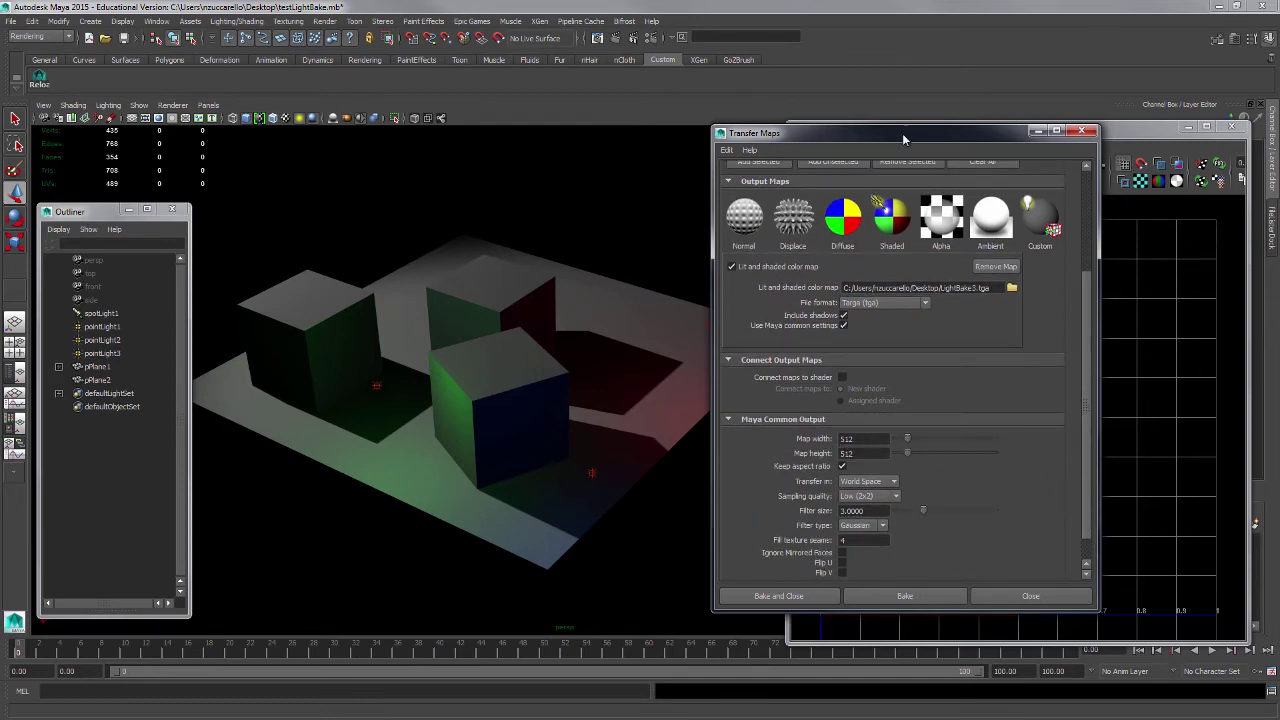
- Select pPlane1 and examine its UV layout alongside the map size and transfer settings
drag(902, 133, 585, 190)
click(612, 413)
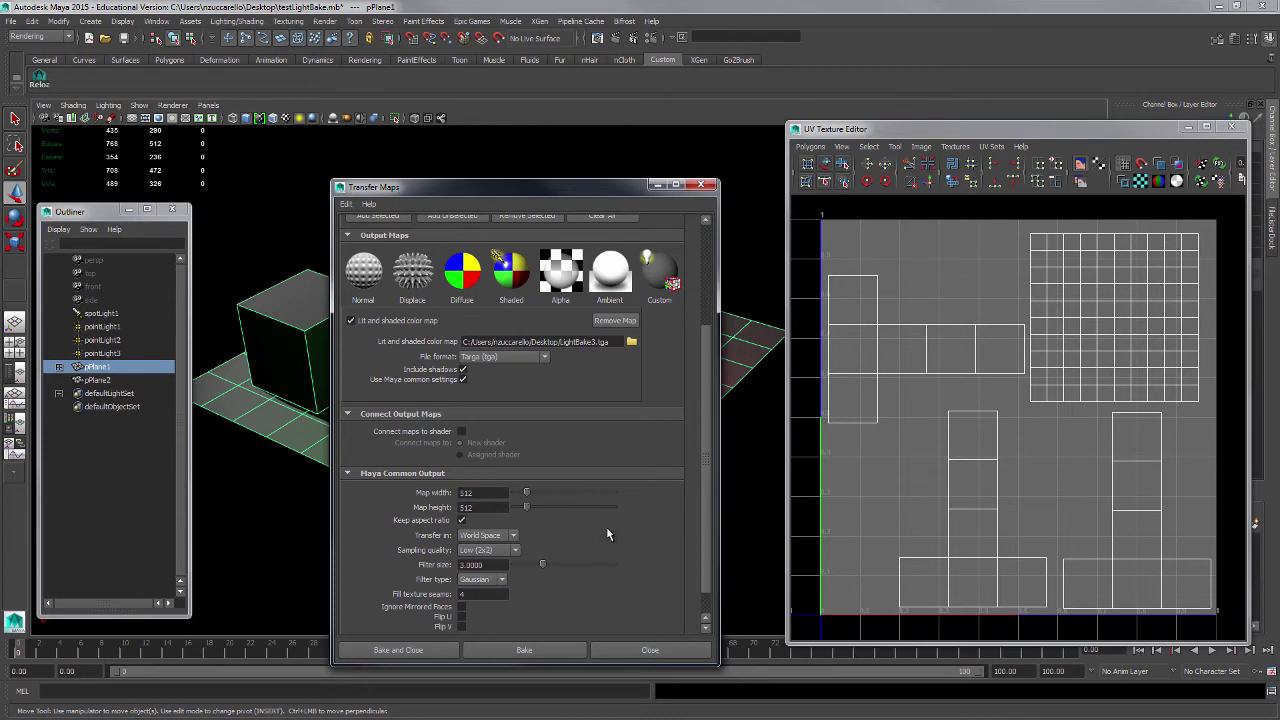
drag(640, 186, 853, 176)
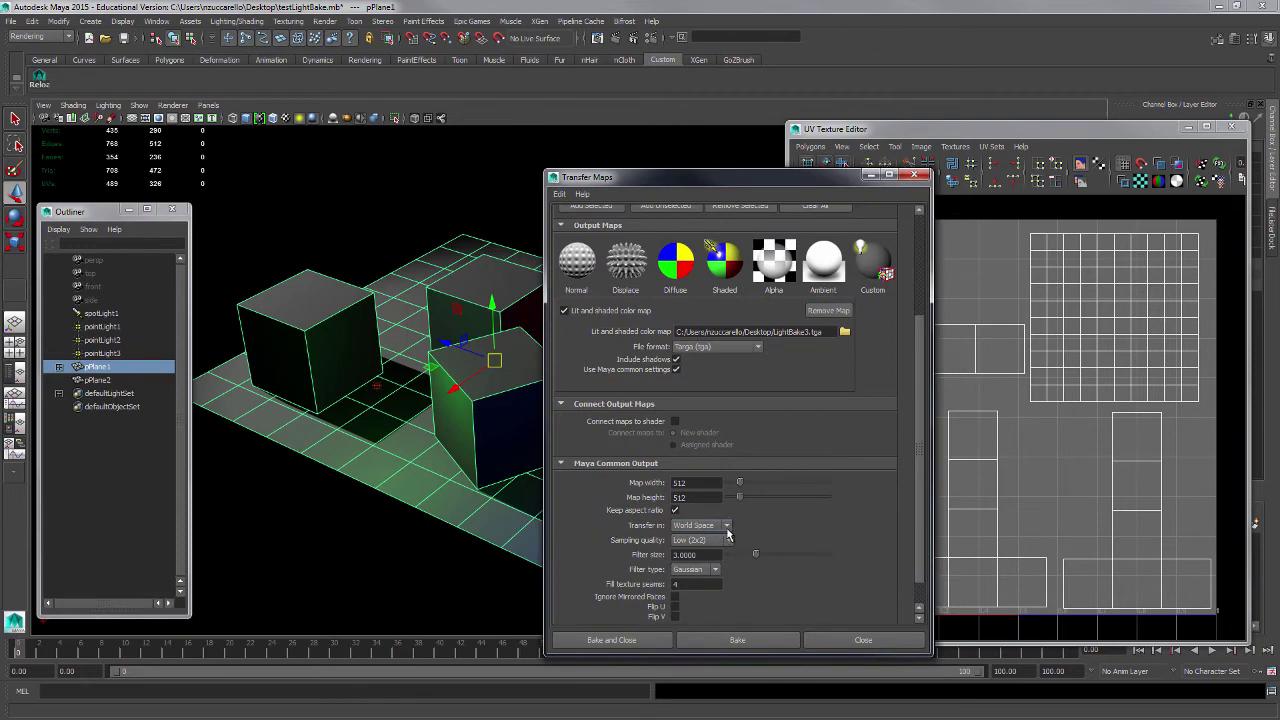
click(100, 379)
click(98, 367)
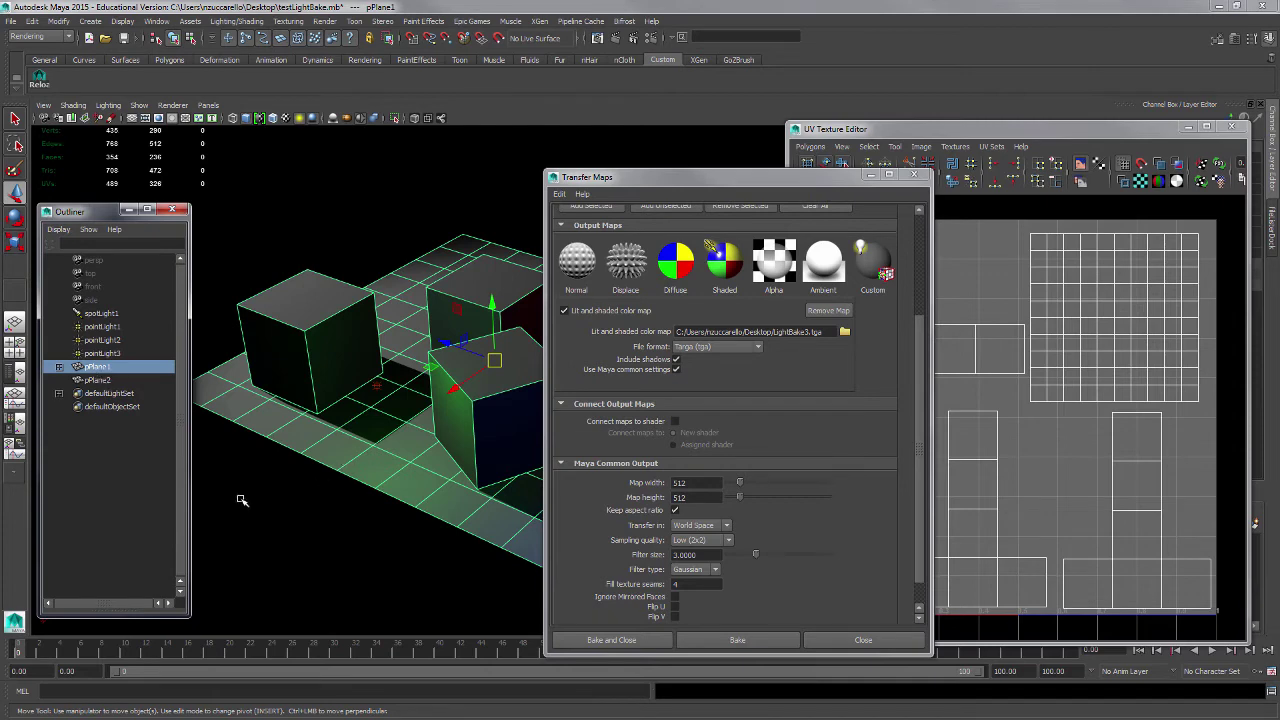
- Set the transfer space to Object Space and move pPlane2 about 9.2 units along Z, away from pPlane1
click(727, 525)
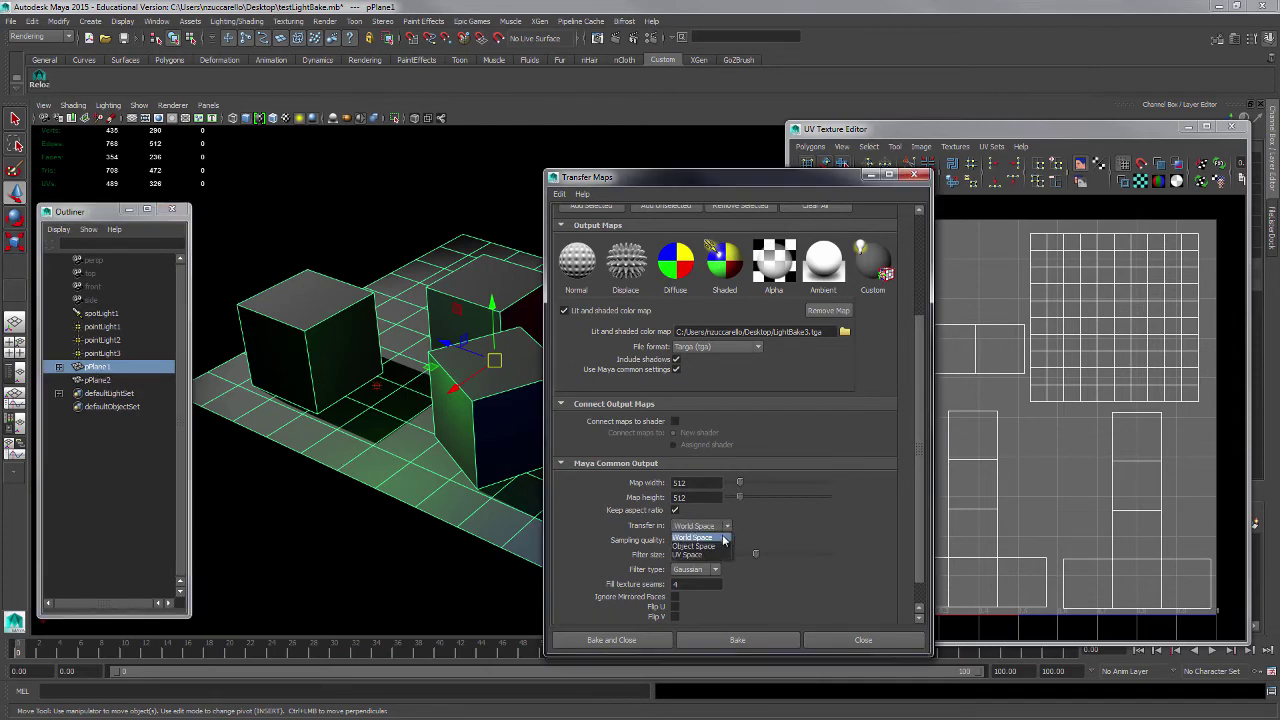
click(700, 540)
click(495, 460)
click(97, 381)
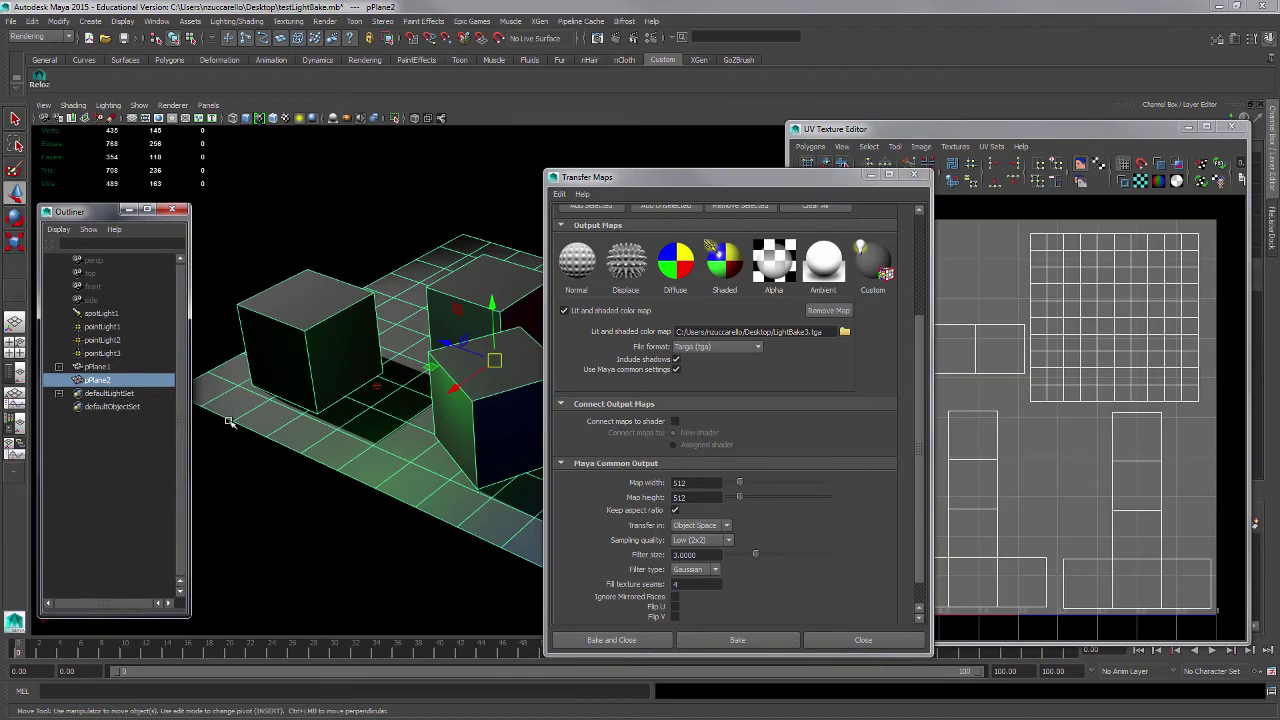
alt+drag(433, 348, 365, 367)
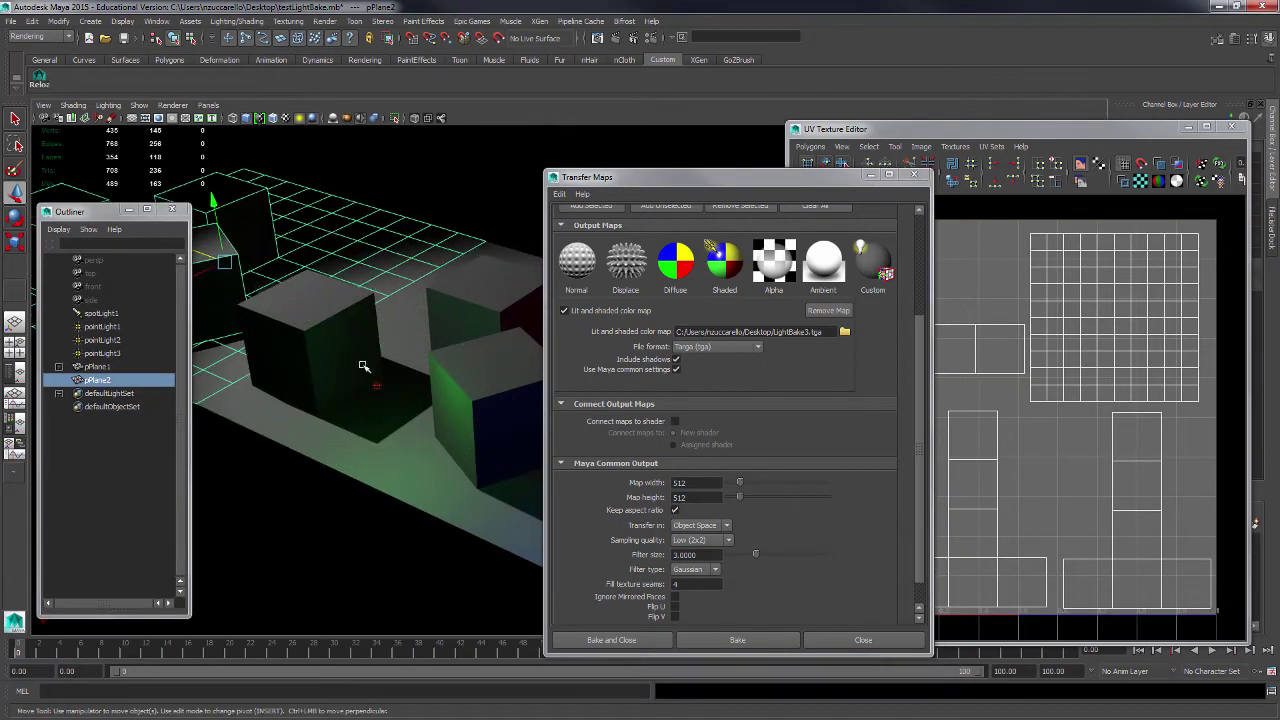
click(499, 415)
click(219, 255)
alt+drag(219, 255, 226, 263)
- Undo the move of pPlane2 and set the transfer space back to World Space
key(ctrl+z)
key(ctrl+z)
key(ctrl+z)
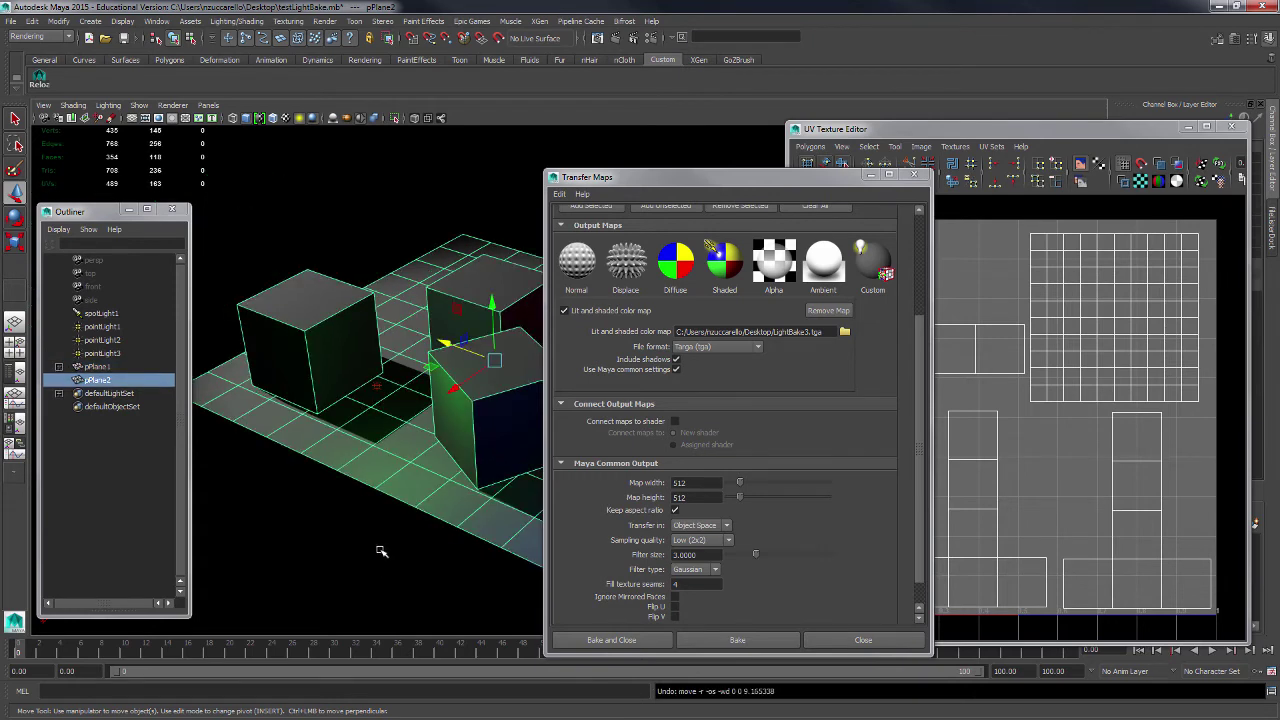
click(726, 527)
click(715, 513)
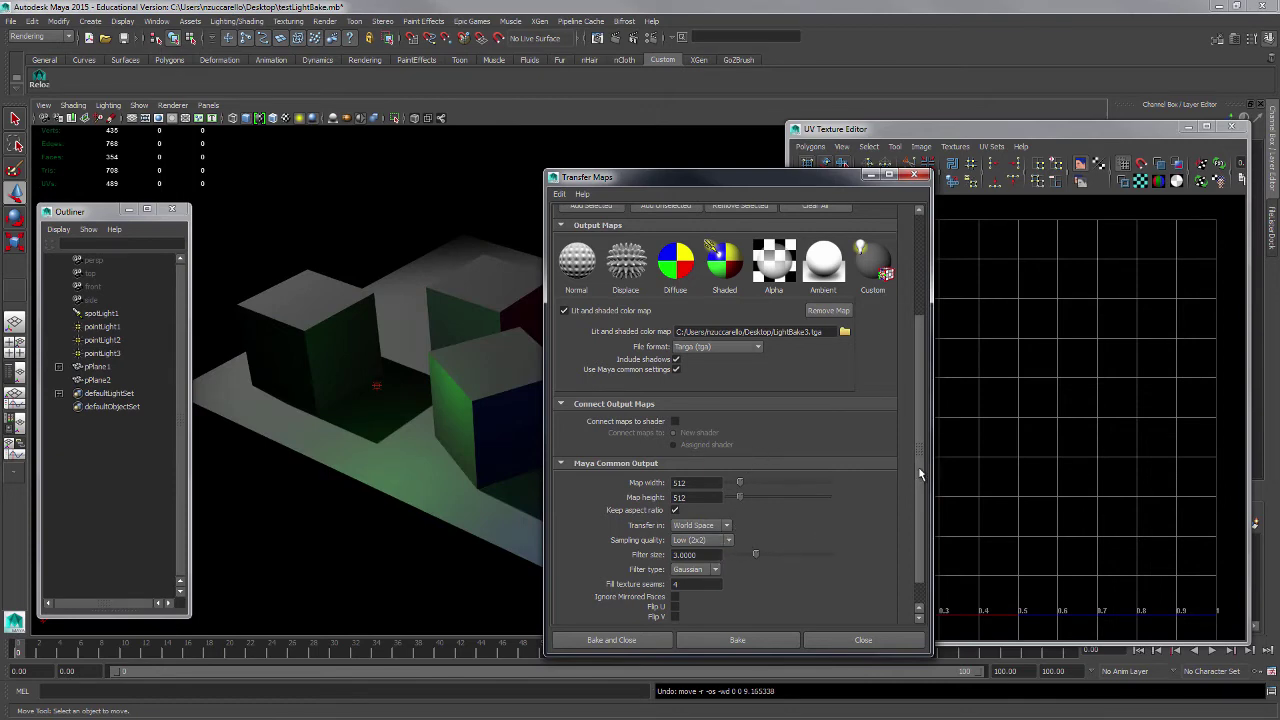
- Examine the Fill texture seams setting against the spacing of pPlane1's UV shells in the UV Texture Editor
drag(920, 475, 920, 505)
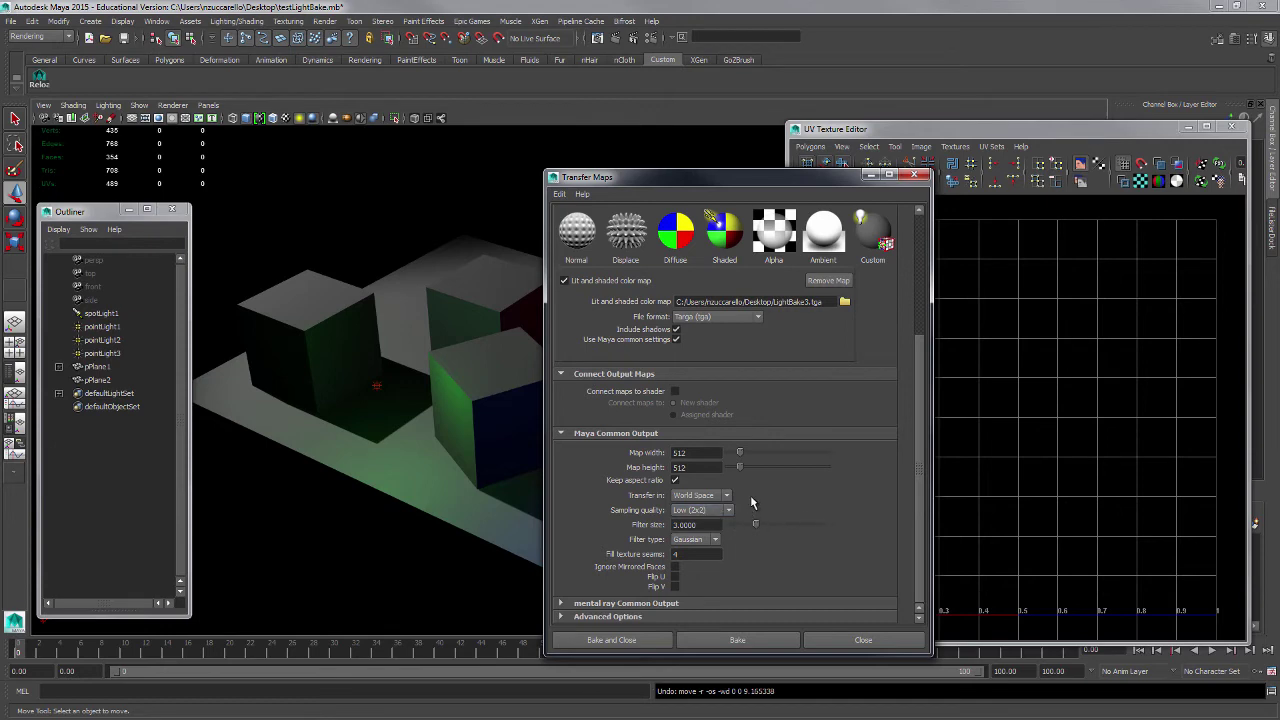
double_click(688, 554)
click(538, 541)
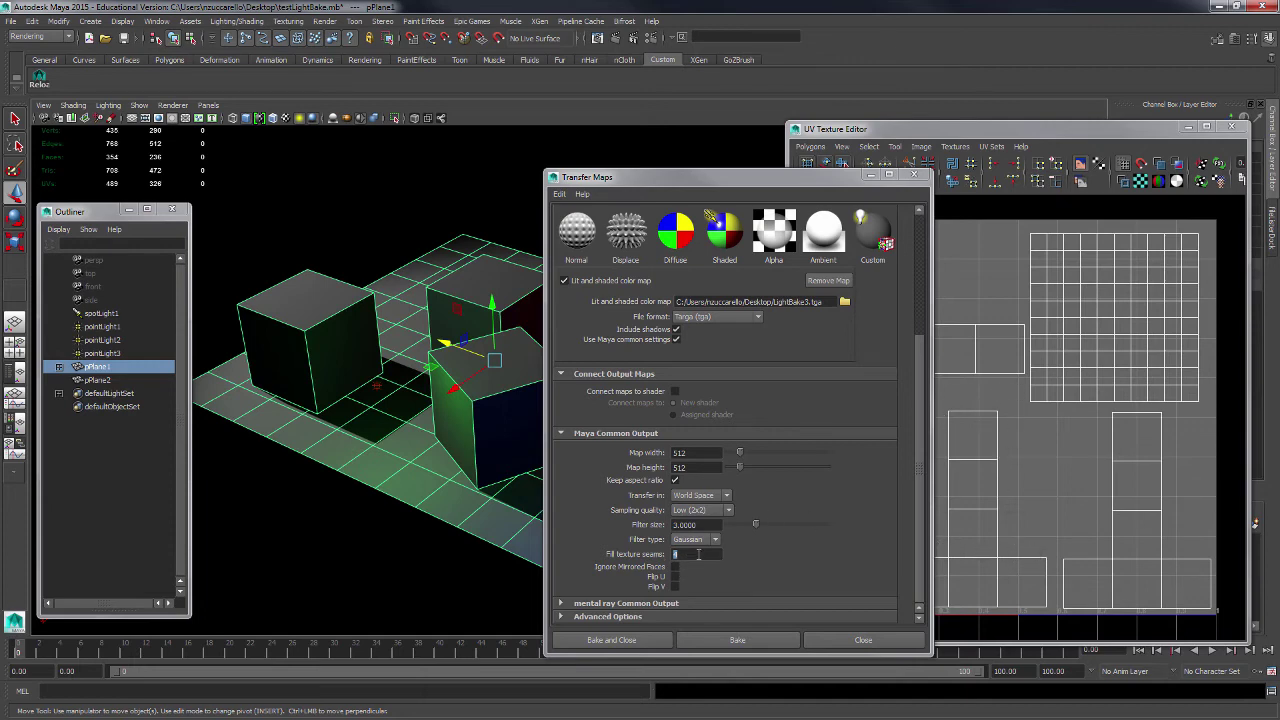
click(1006, 421)
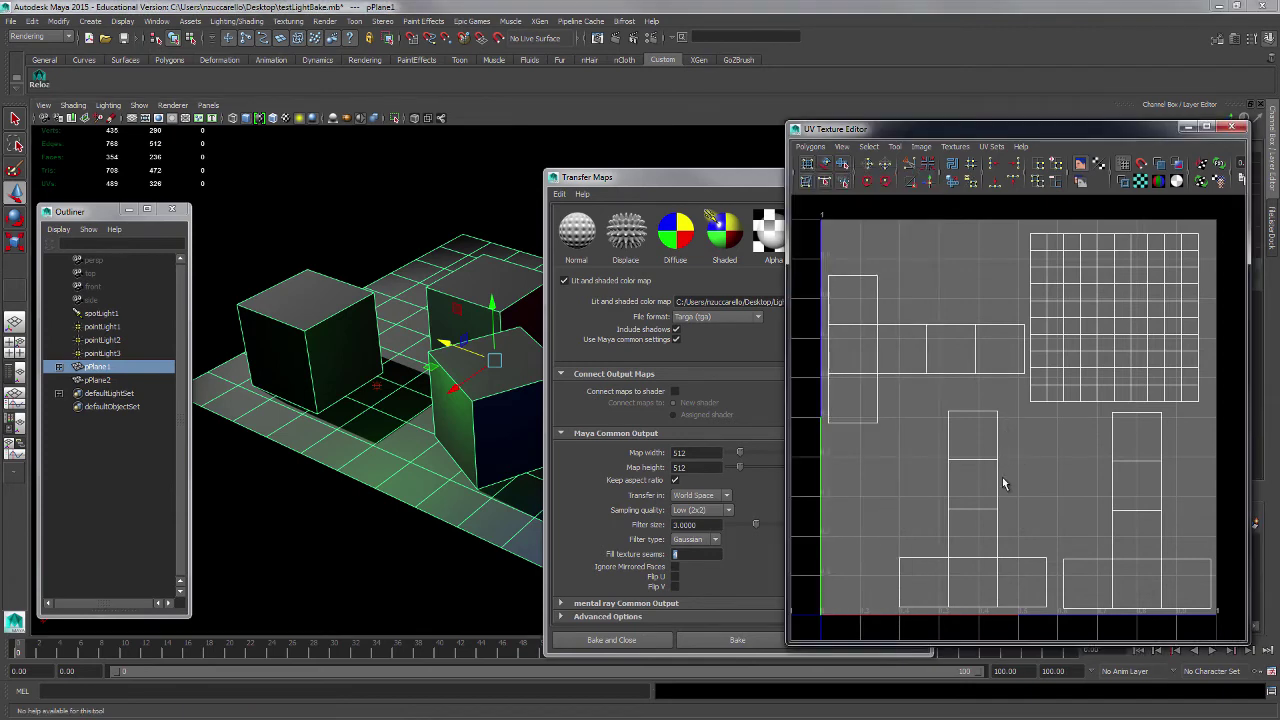
click(640, 178)
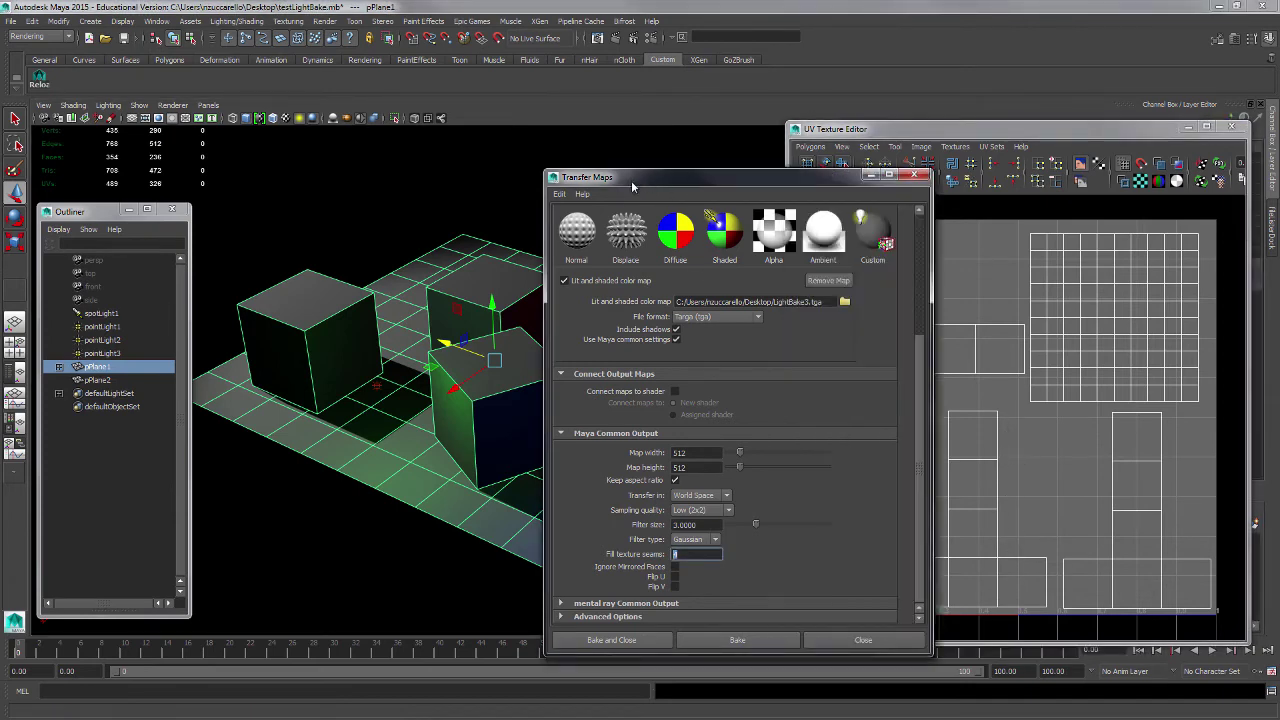
- Bake the lit and shaded color map to LightBake3.tga with the current transfer settings
drag(720, 179, 656, 185)
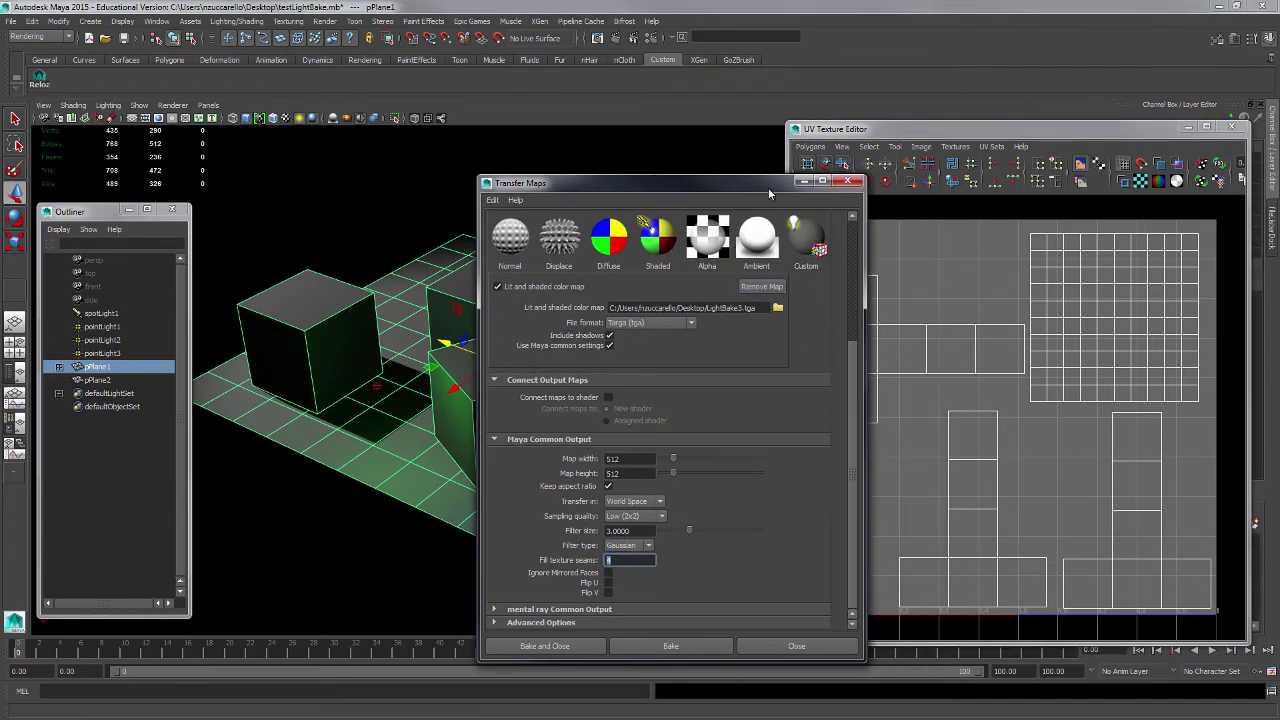
drag(768, 187, 791, 128)
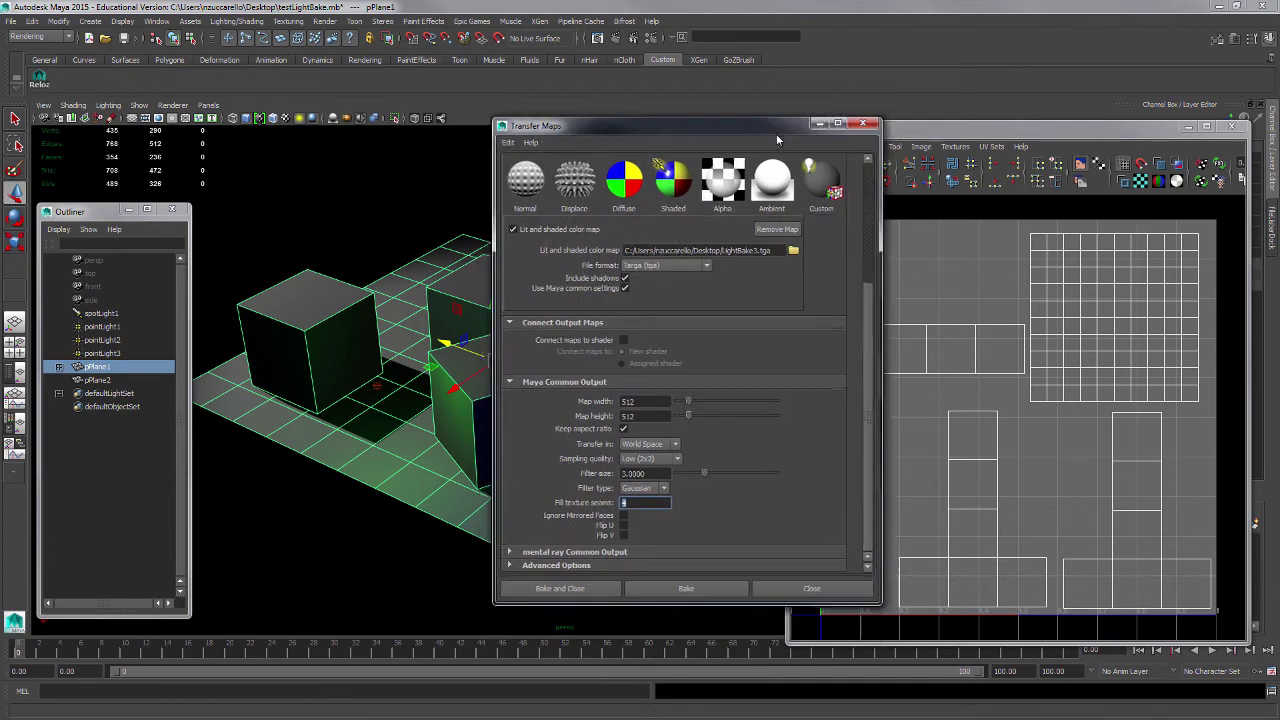
click(698, 587)
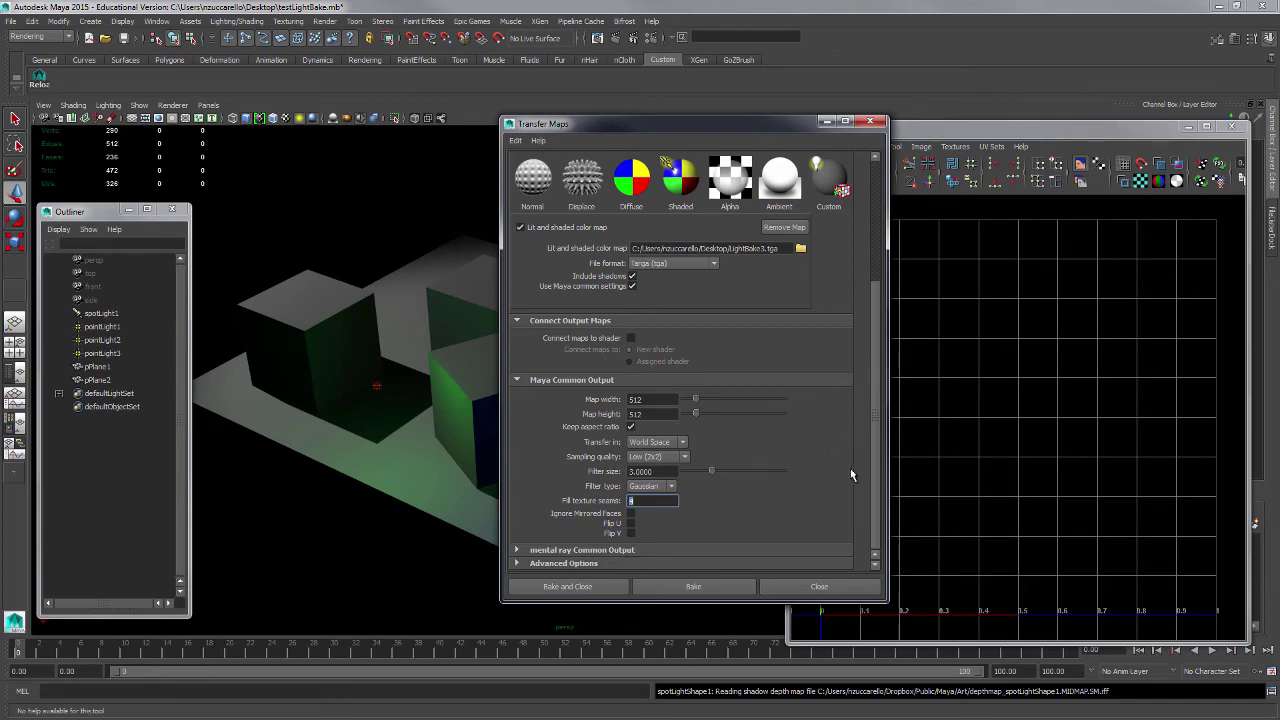
- Hide spotLight1, the three point lights and the source mesh pPlane2
drag(700, 124, 861, 132)
click(102, 313)
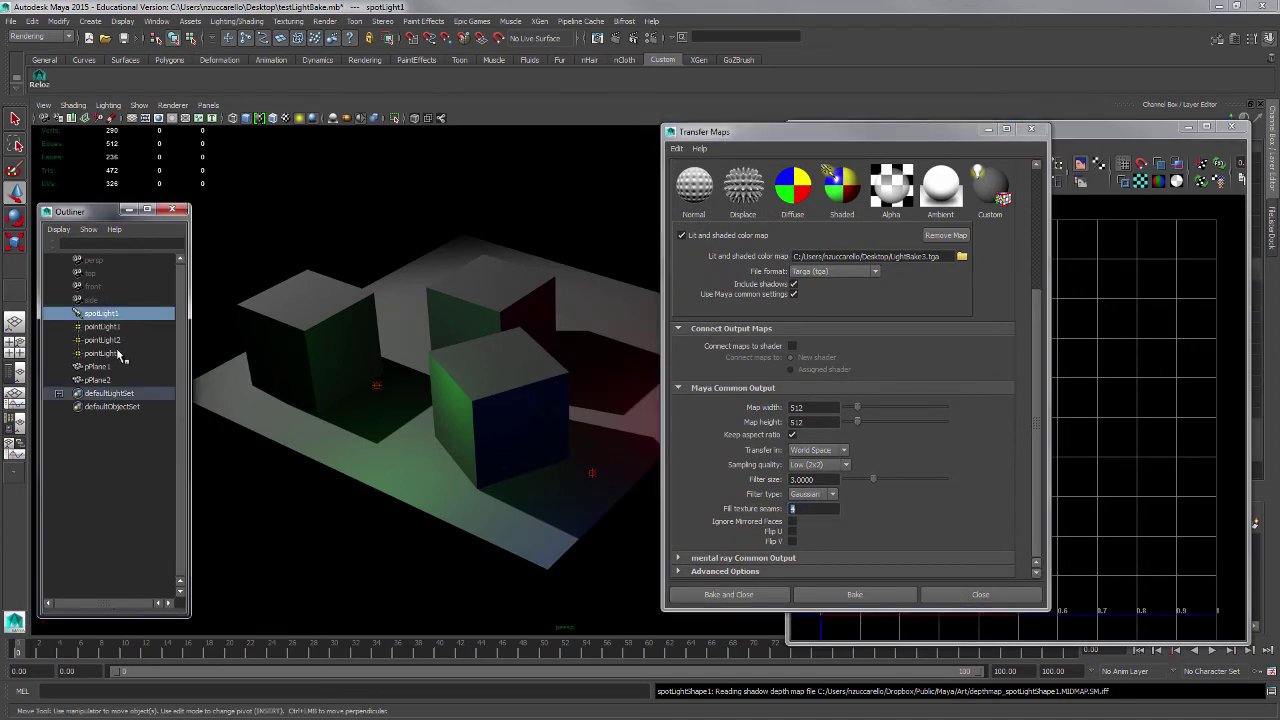
shift+click(112, 353)
key(ctrl+h)
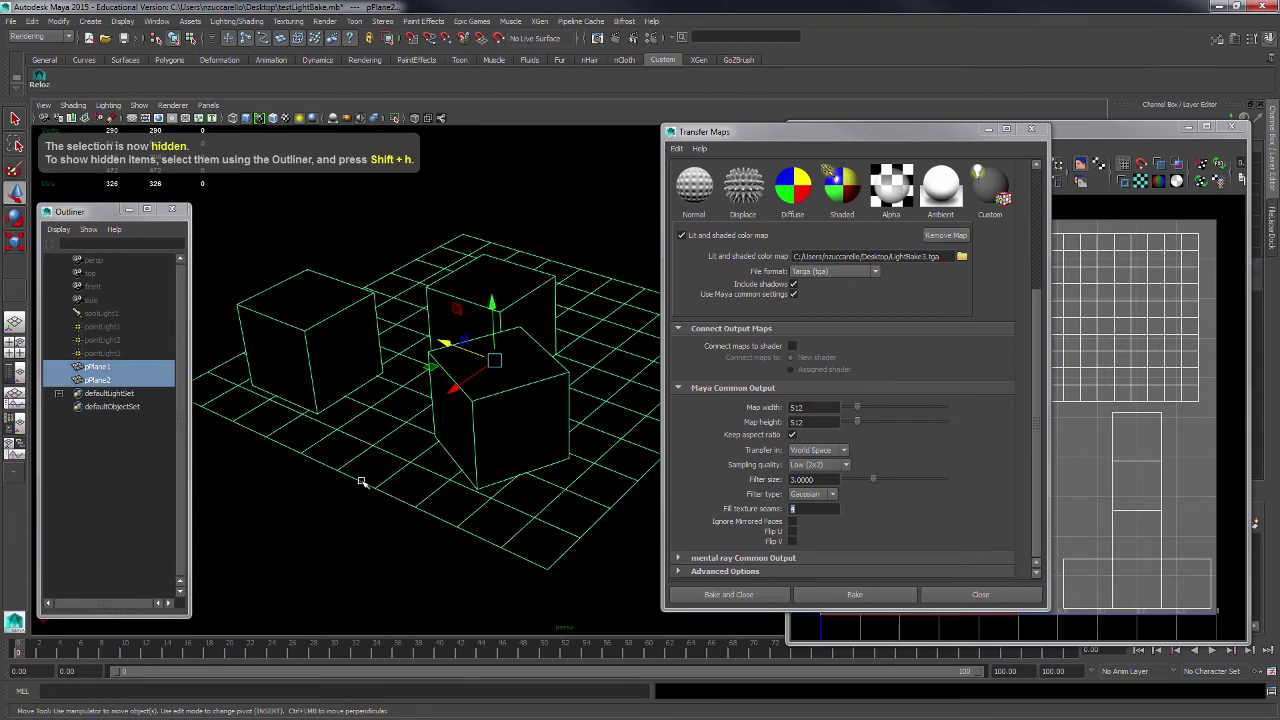
click(122, 381)
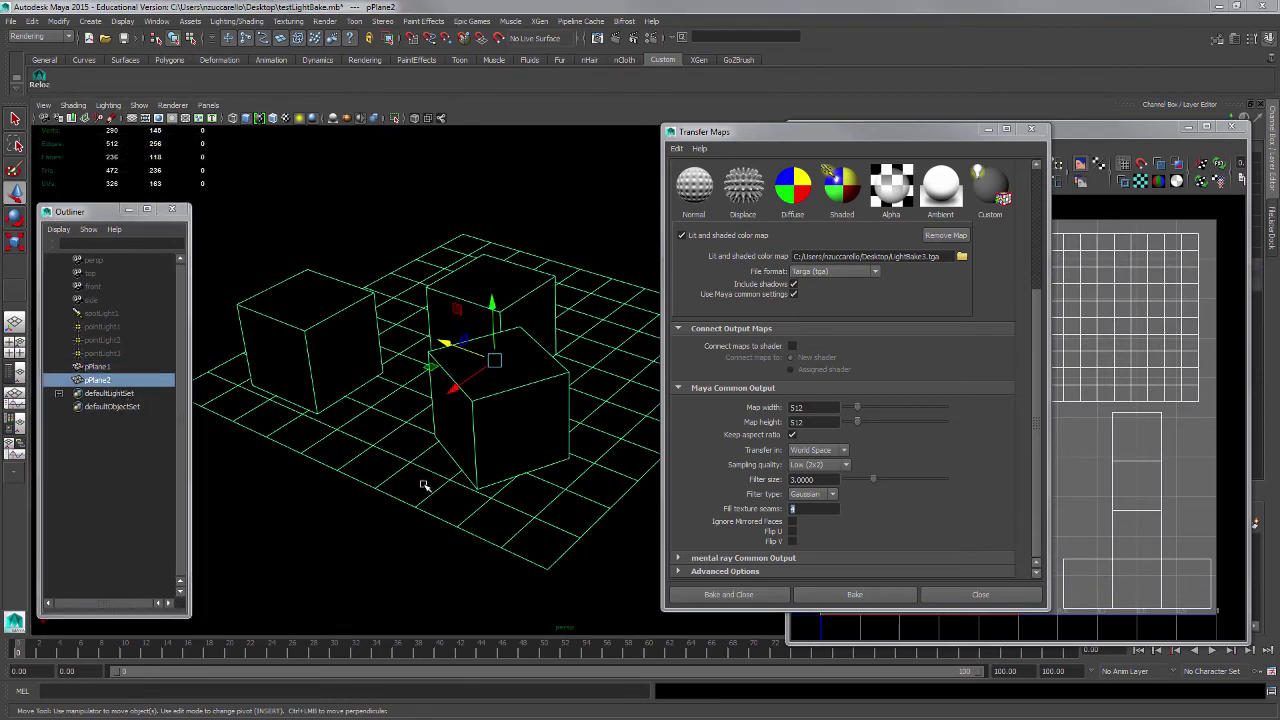
key(ctrl+h)
- Load LightBake3.tga from the Desktop into the file texture connected to the Ambient Color of pPlane1's lambert1 material
click(100, 367)
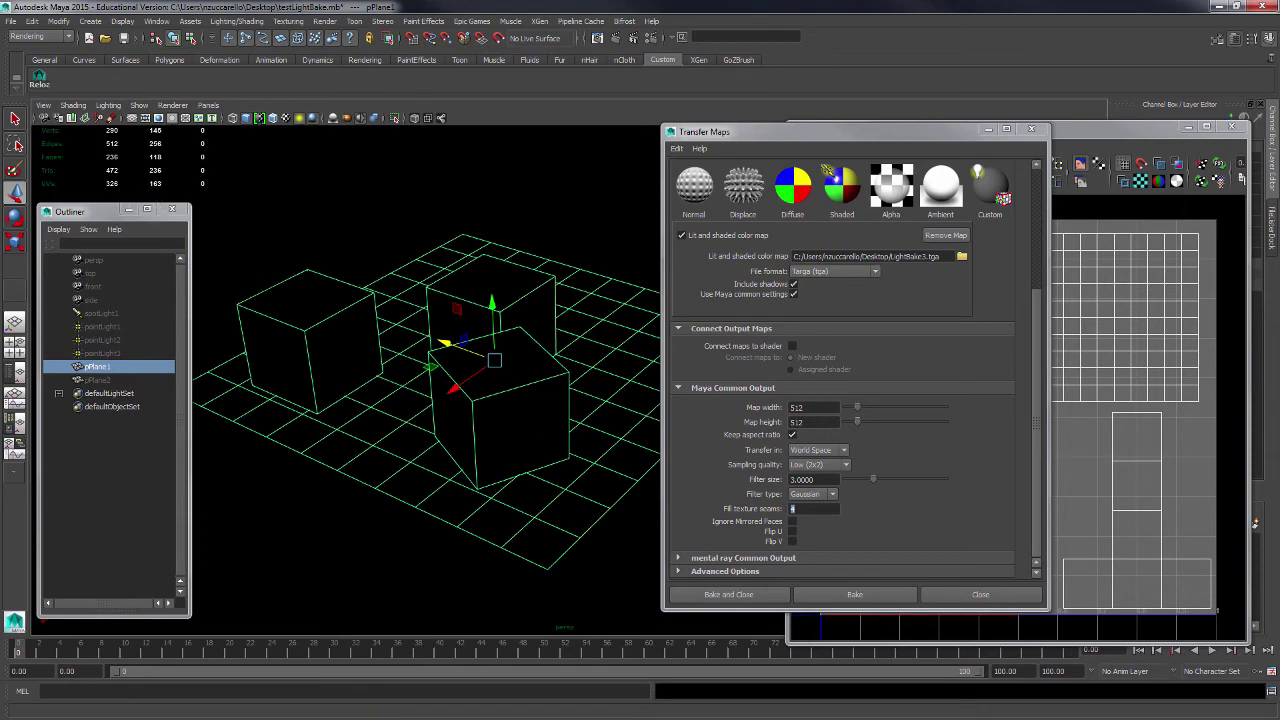
key(ctrl+a)
drag(526, 228, 991, 109)
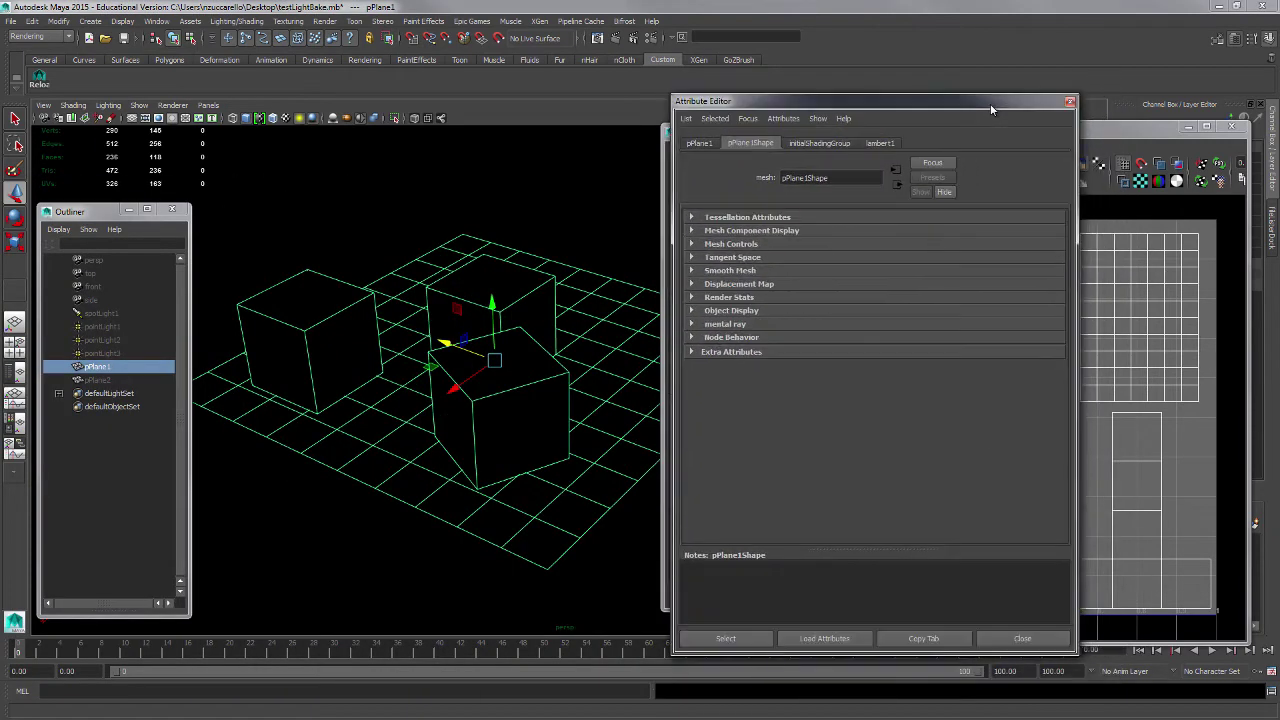
click(878, 143)
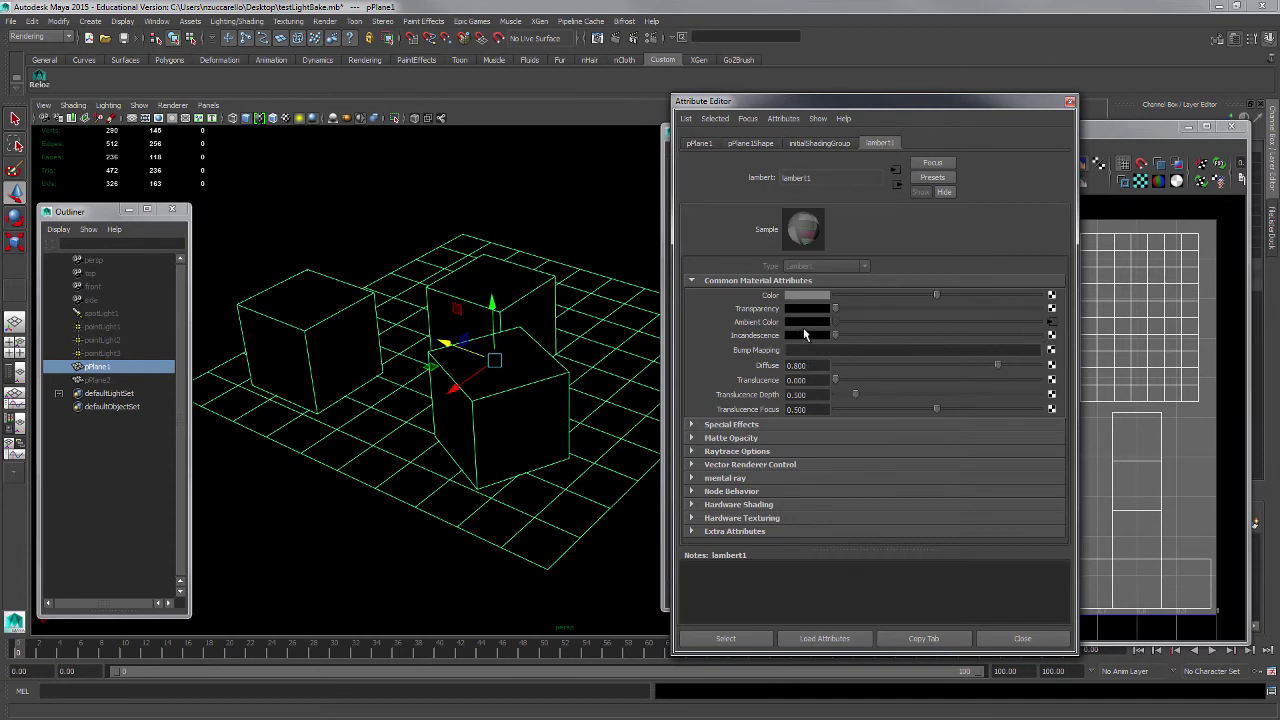
click(1051, 322)
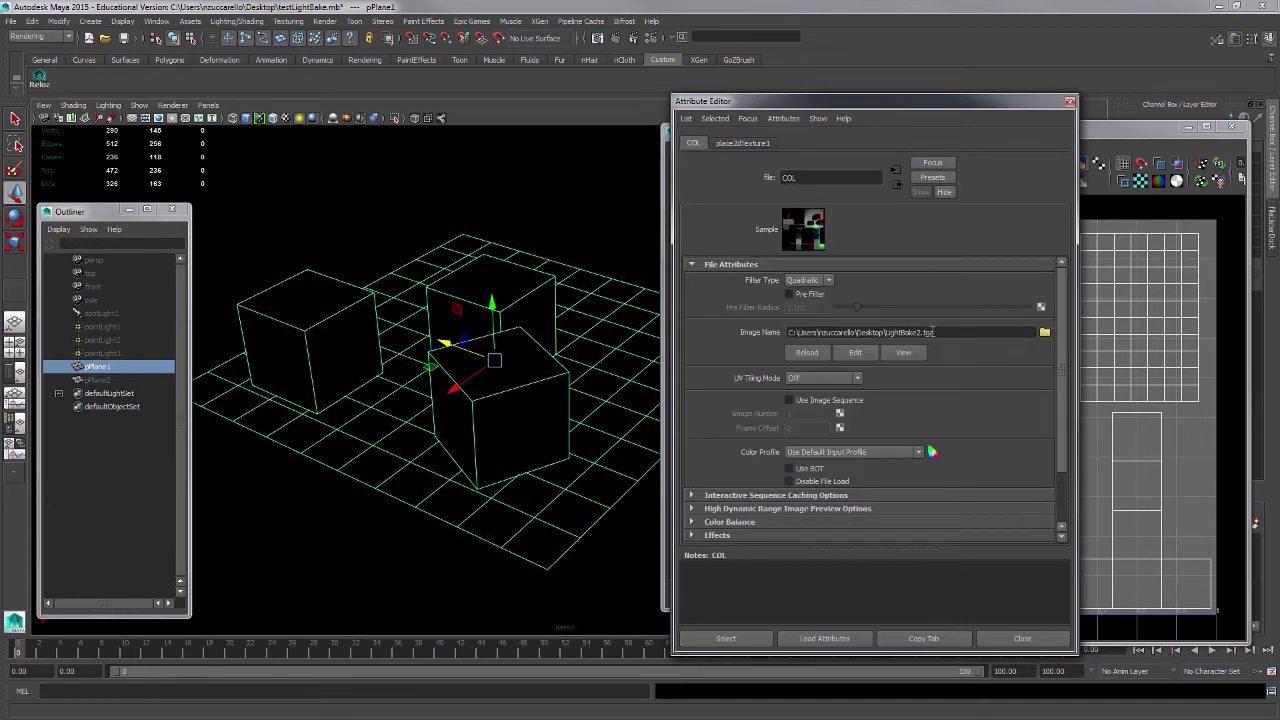
click(1045, 333)
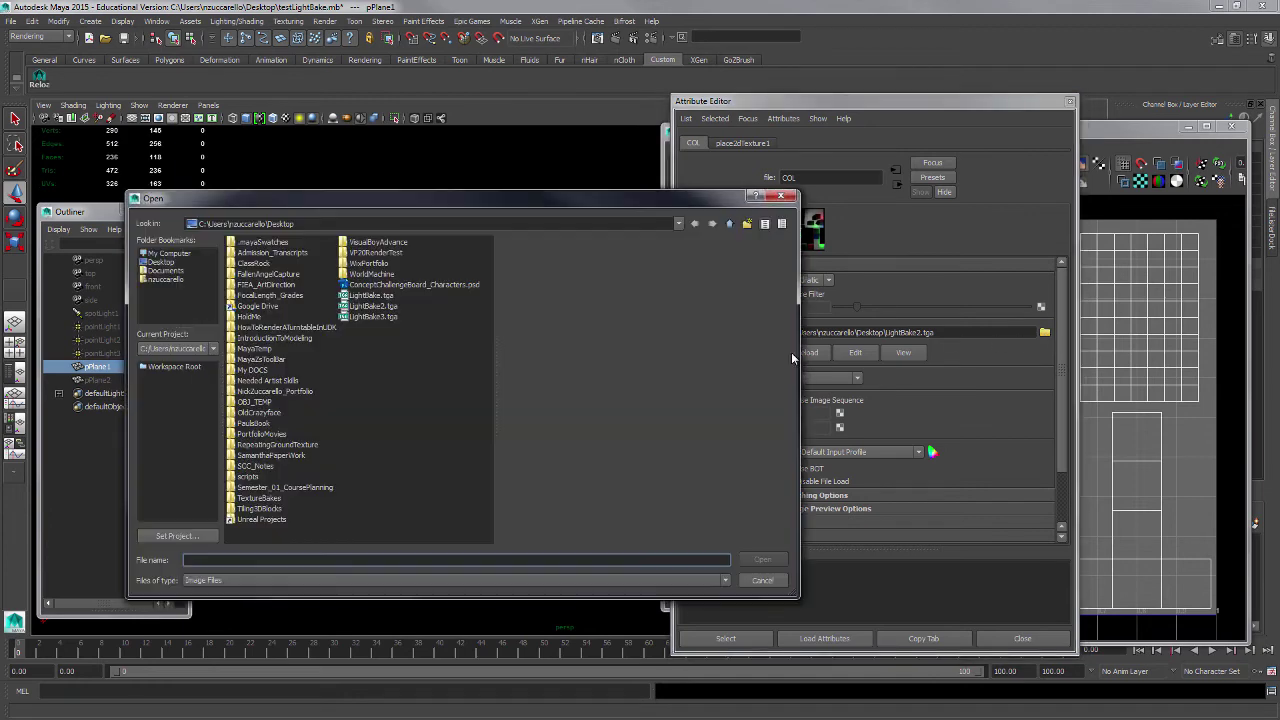
click(385, 316)
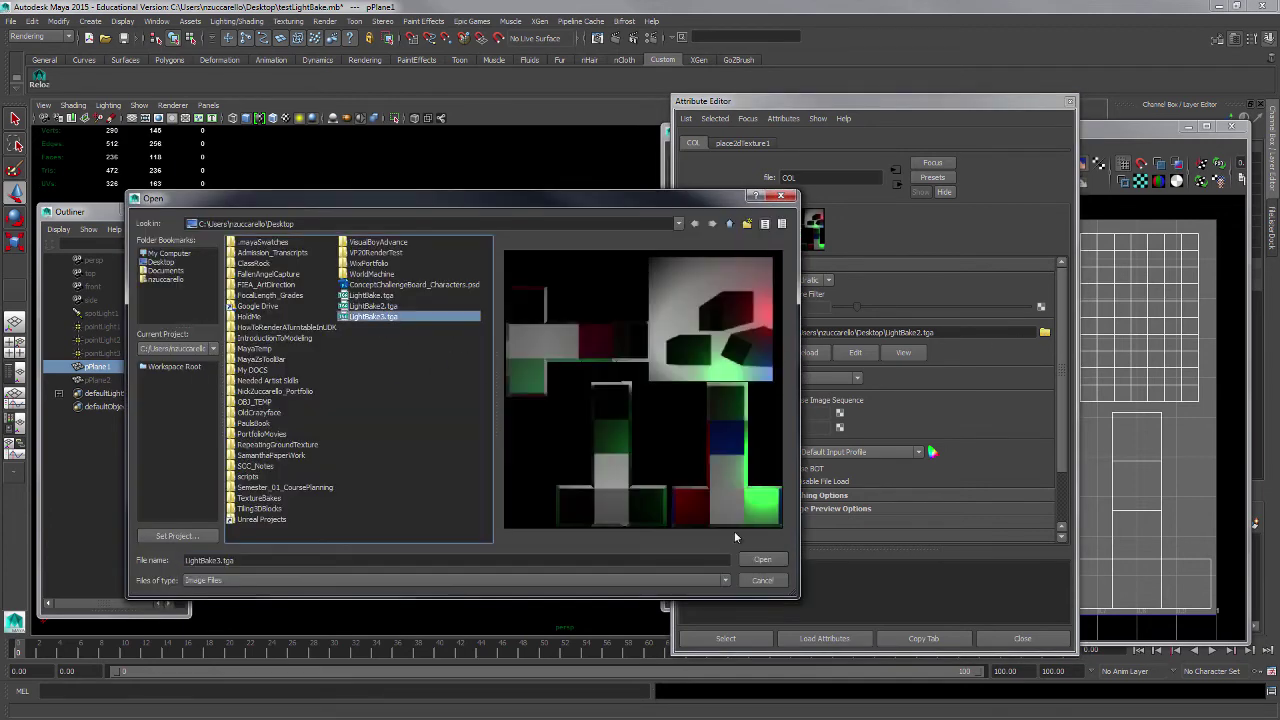
click(762, 560)
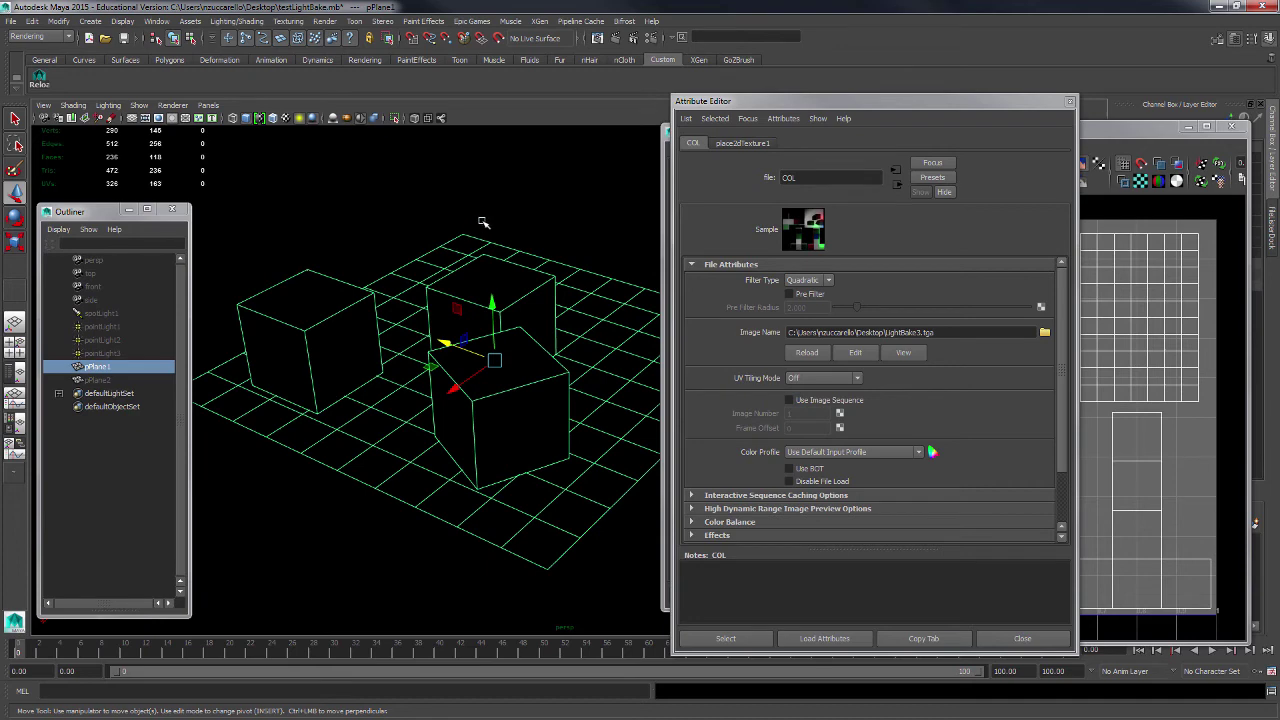
- Display the baked texture on pPlane1 in the viewport and set the viewport lighting to Use No Lights
key(6)
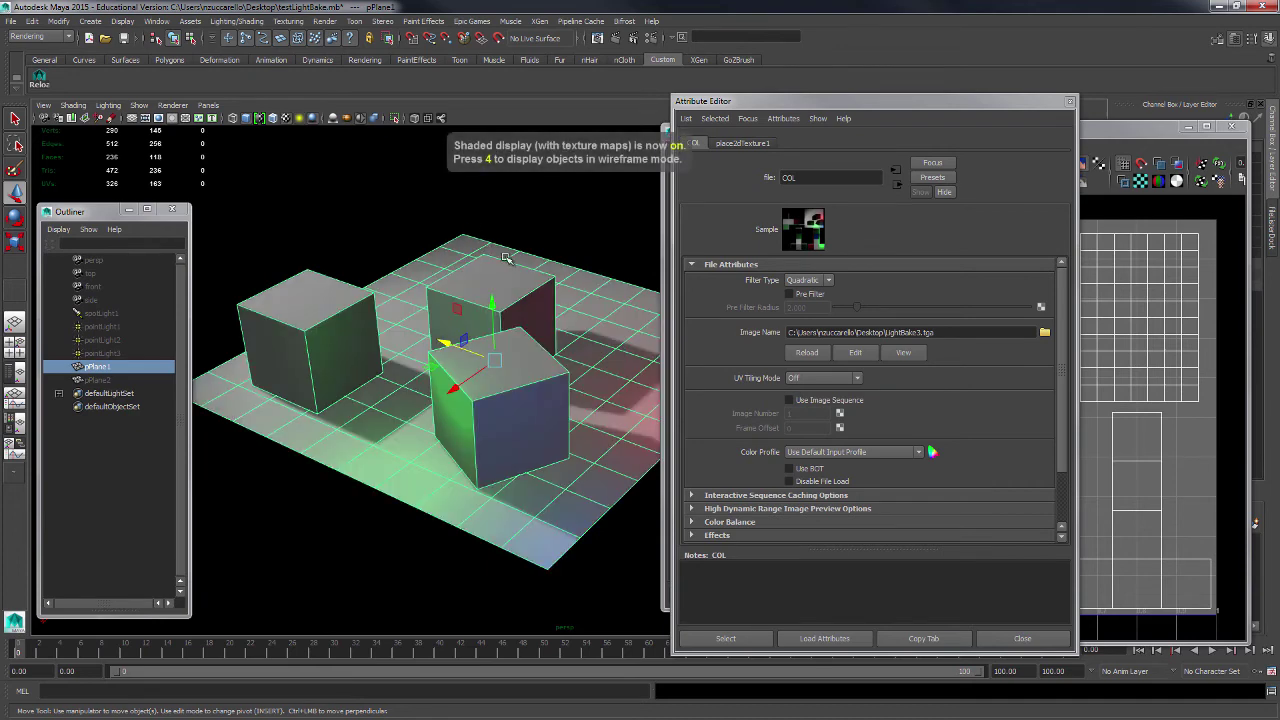
click(362, 218)
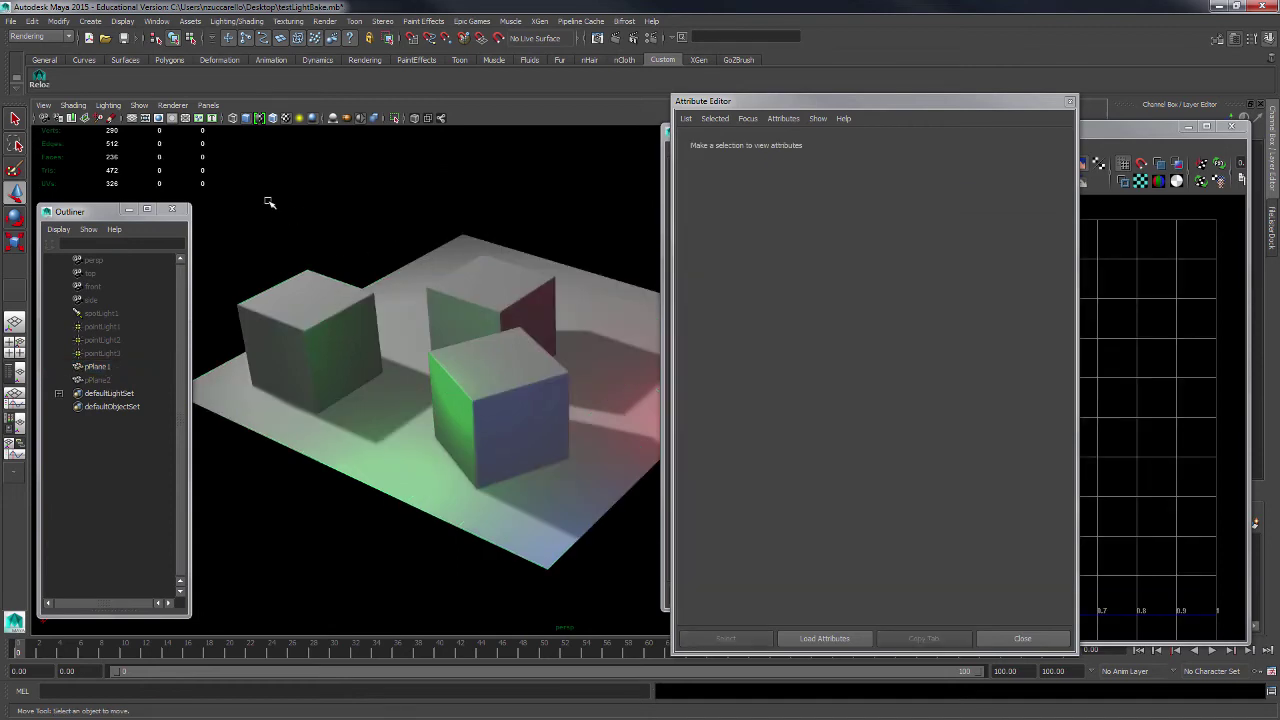
click(107, 106)
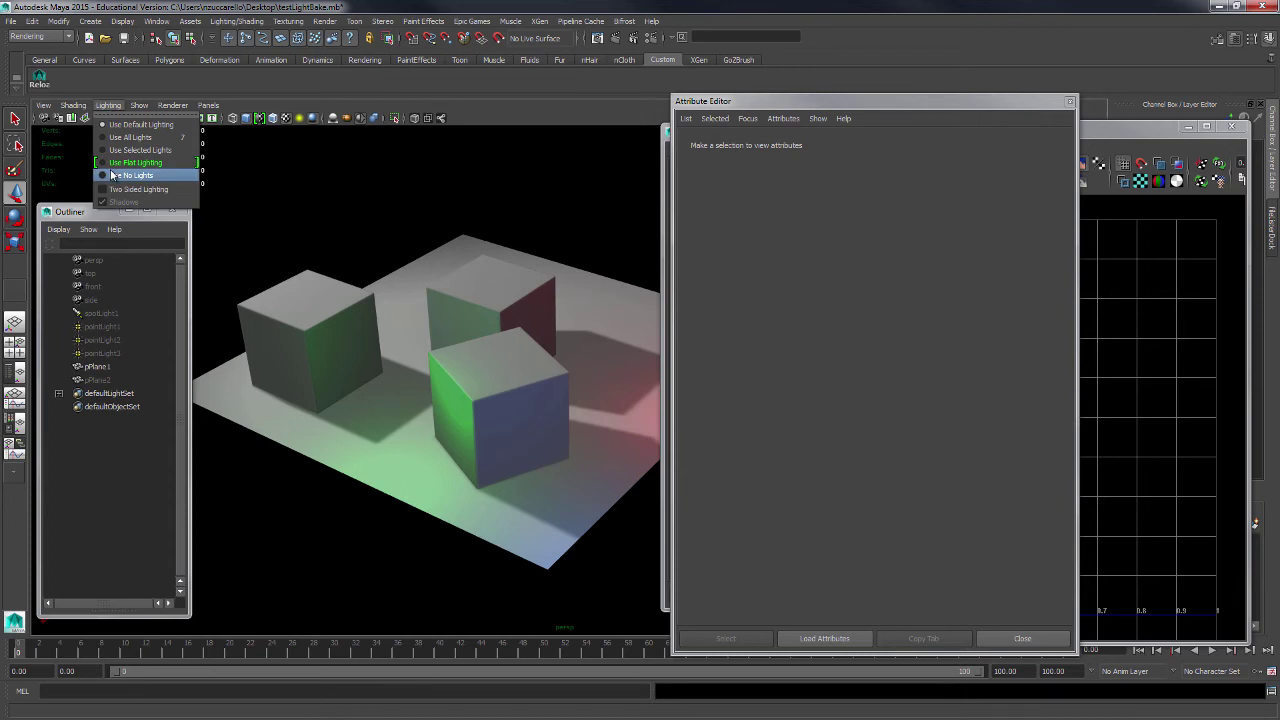
click(115, 177)
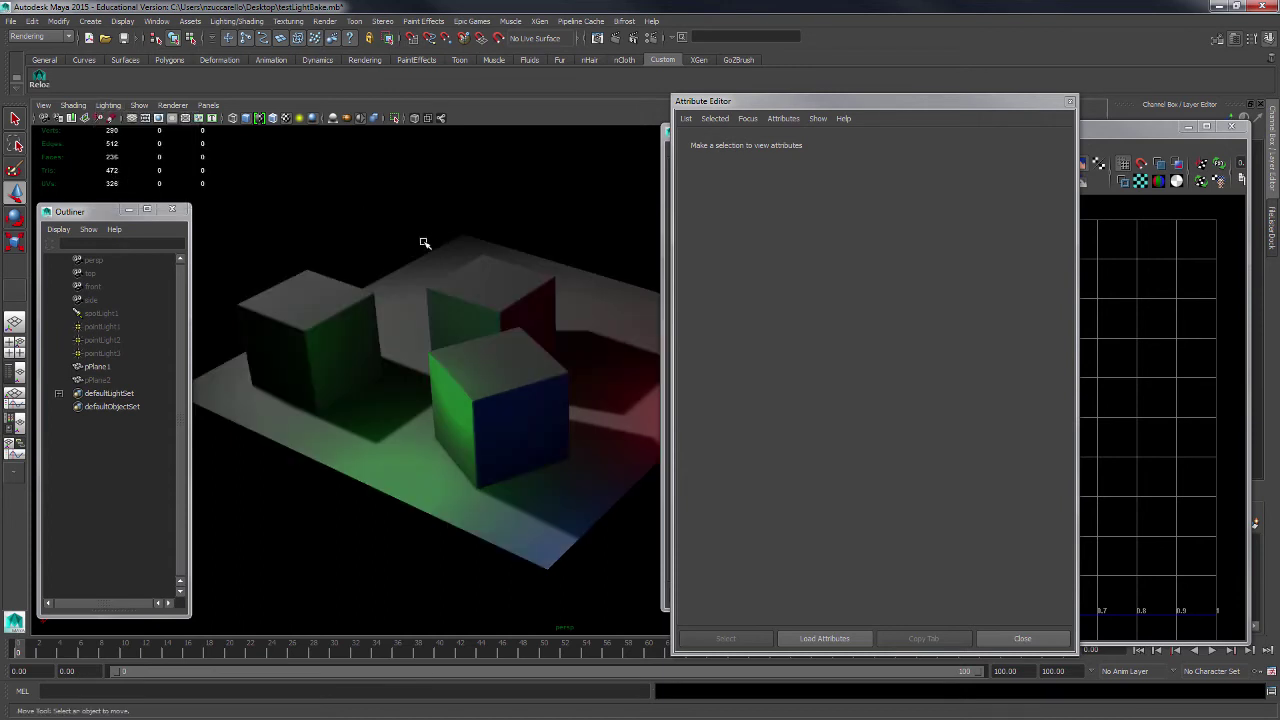
- Examine the Ambient Color and Incandescence attributes of pPlane1's lambert1 material against the unlit baked result
click(488, 291)
click(407, 227)
alt+drag(560, 362, 517, 318)
click(517, 318)
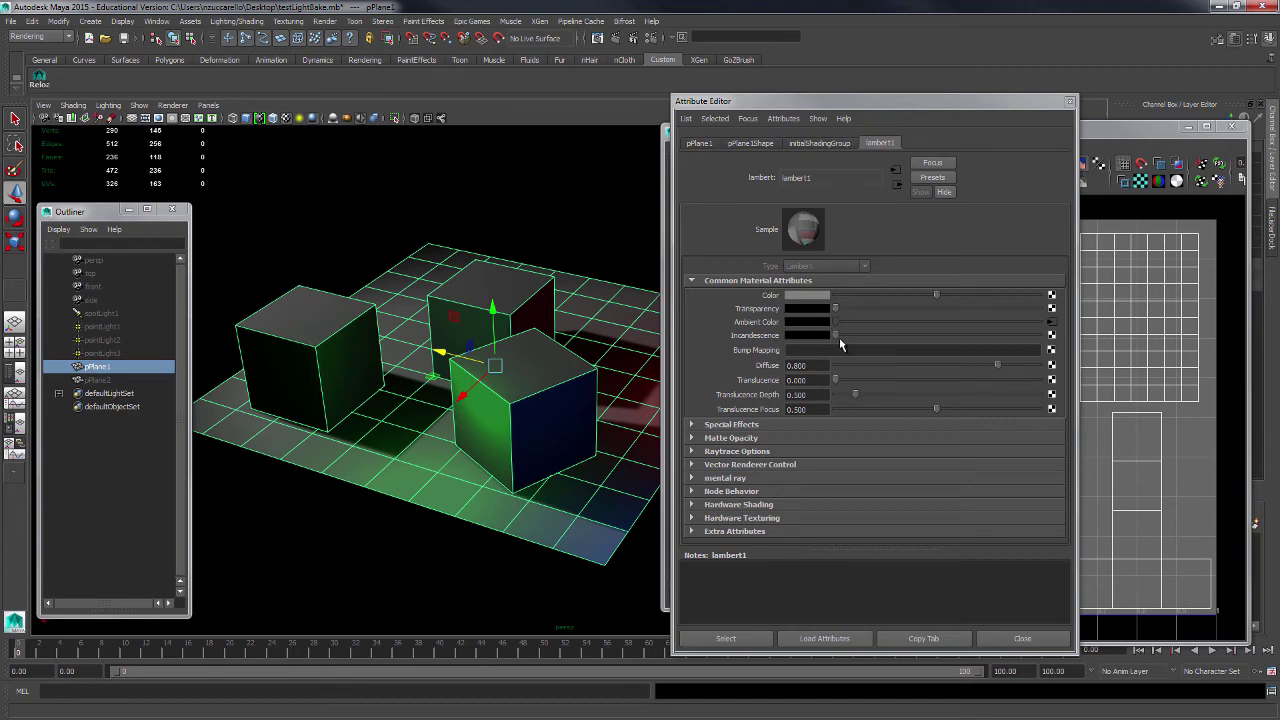
drag(838, 342, 790, 337)
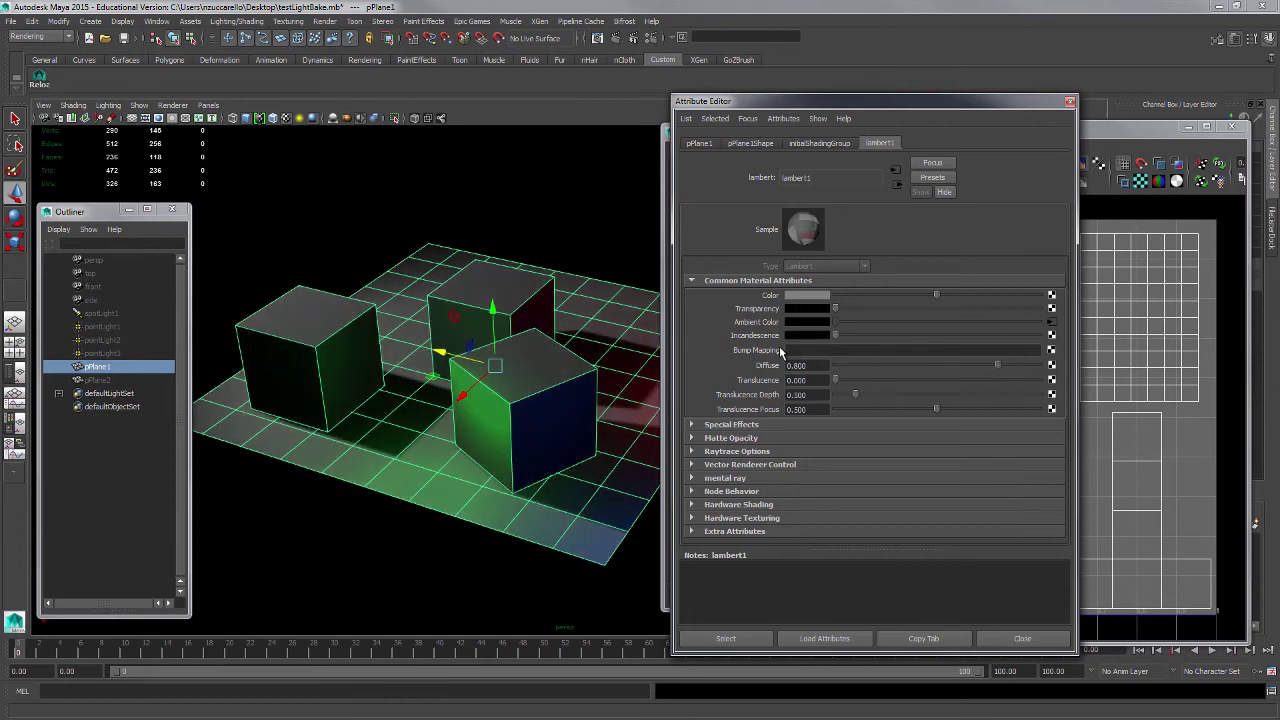
click(600, 272)
mouse_move(534, 346)
alt+mouse_down()
mouse_move(526, 371)
mouse_move(563, 357)
mouse_move(523, 355)
mouse_move(626, 357)
mouse_move(512, 343)
mouse_move(609, 346)
mouse_move(534, 354)
mouse_move(563, 360)
mouse_move(543, 343)
alt+mouse_up()
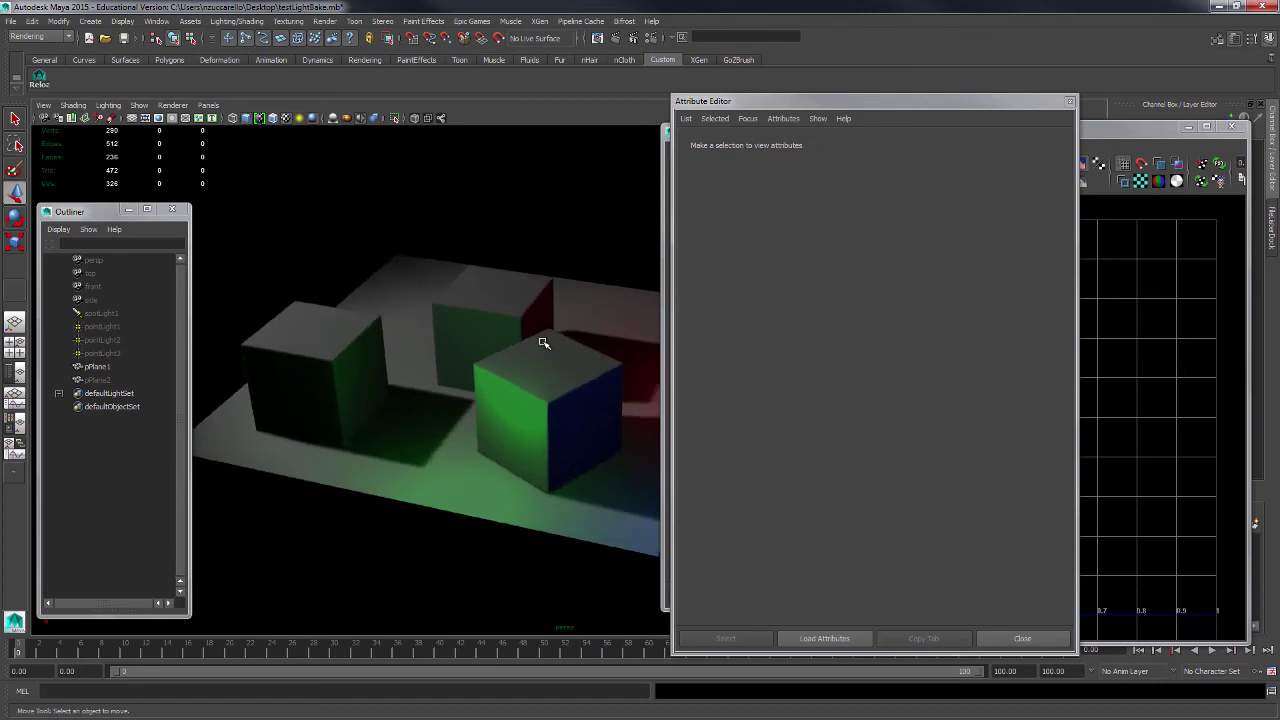
- Close the Attribute Editor, UV Texture Editor and Transfer Maps windows to clear the perspective view
click(1070, 101)
click(1033, 130)
click(1231, 127)
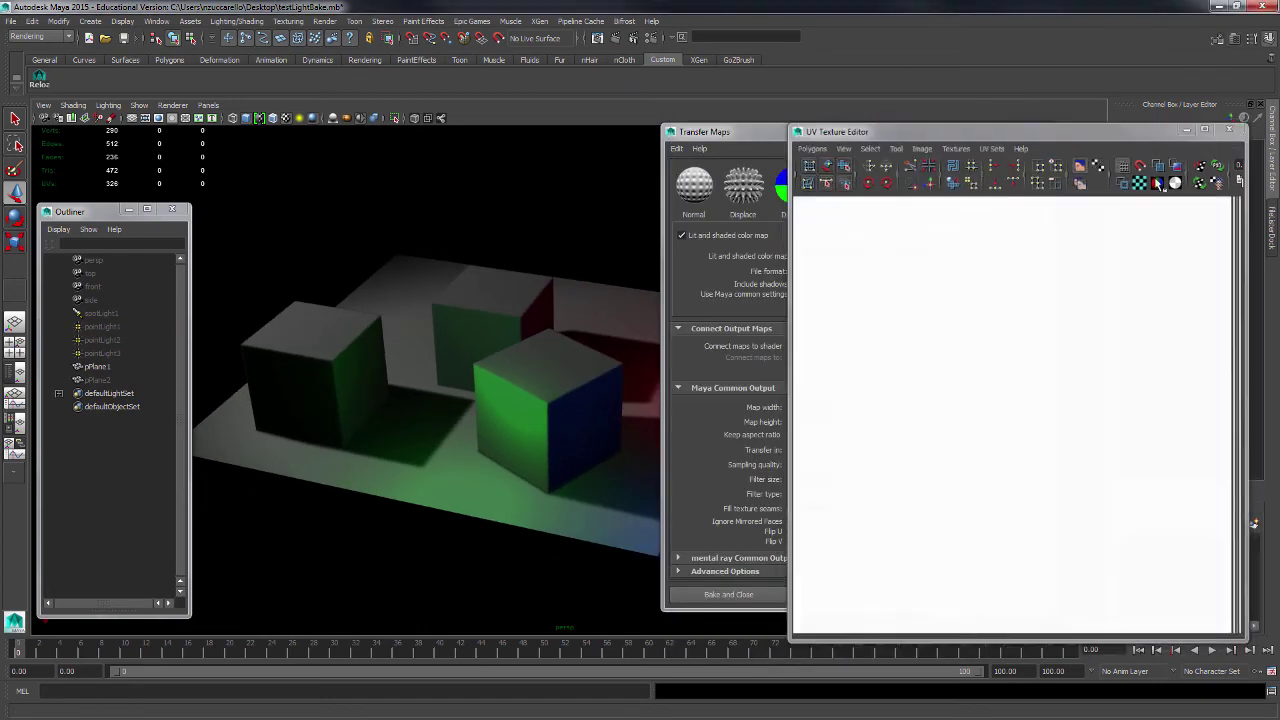
alt+drag(918, 315, 897, 458)
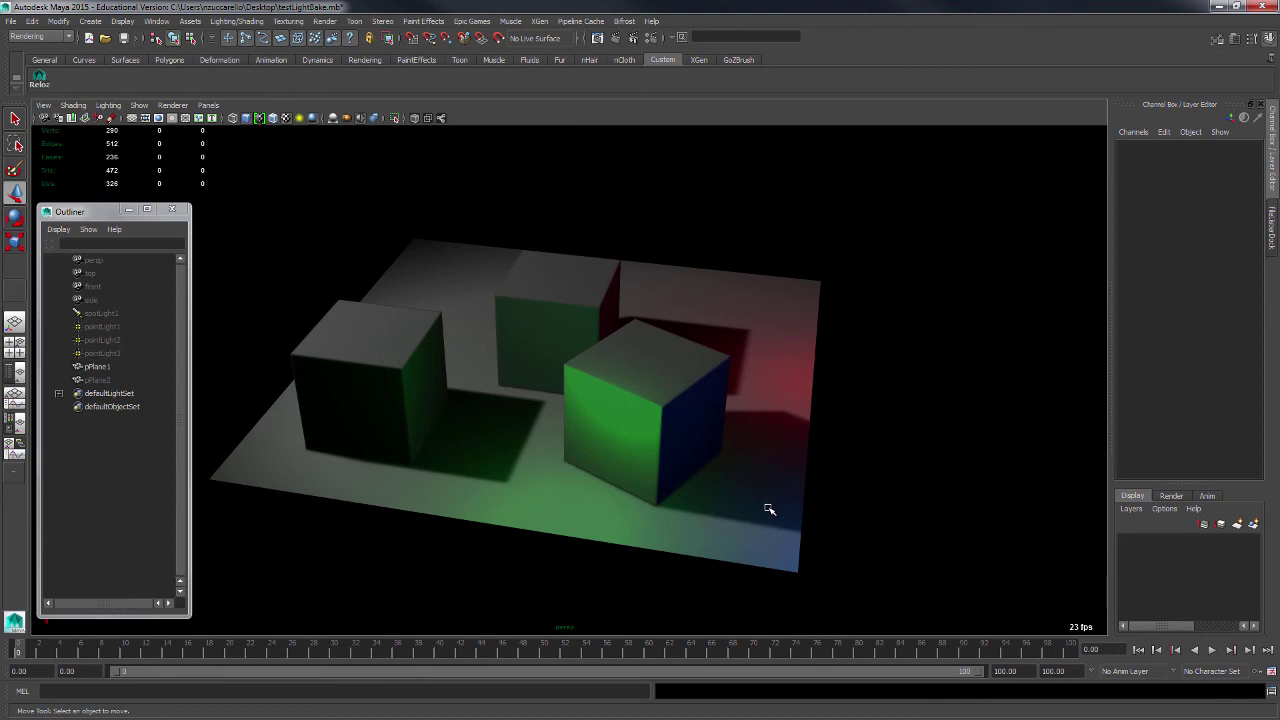
- Try to move all faces of pPlane1's front cube about -1.55 units along Z, away from its baked shadow
click(660, 429)
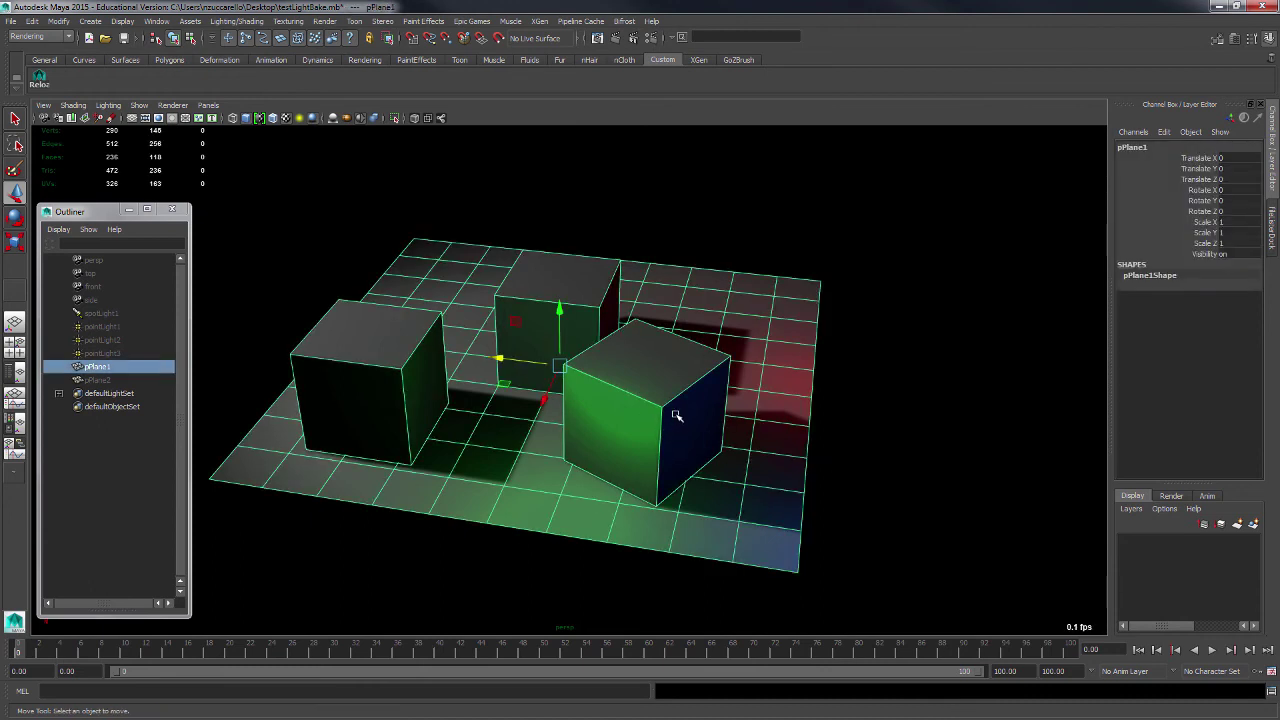
key(F11)
click(657, 366)
drag(623, 474, 700, 330)
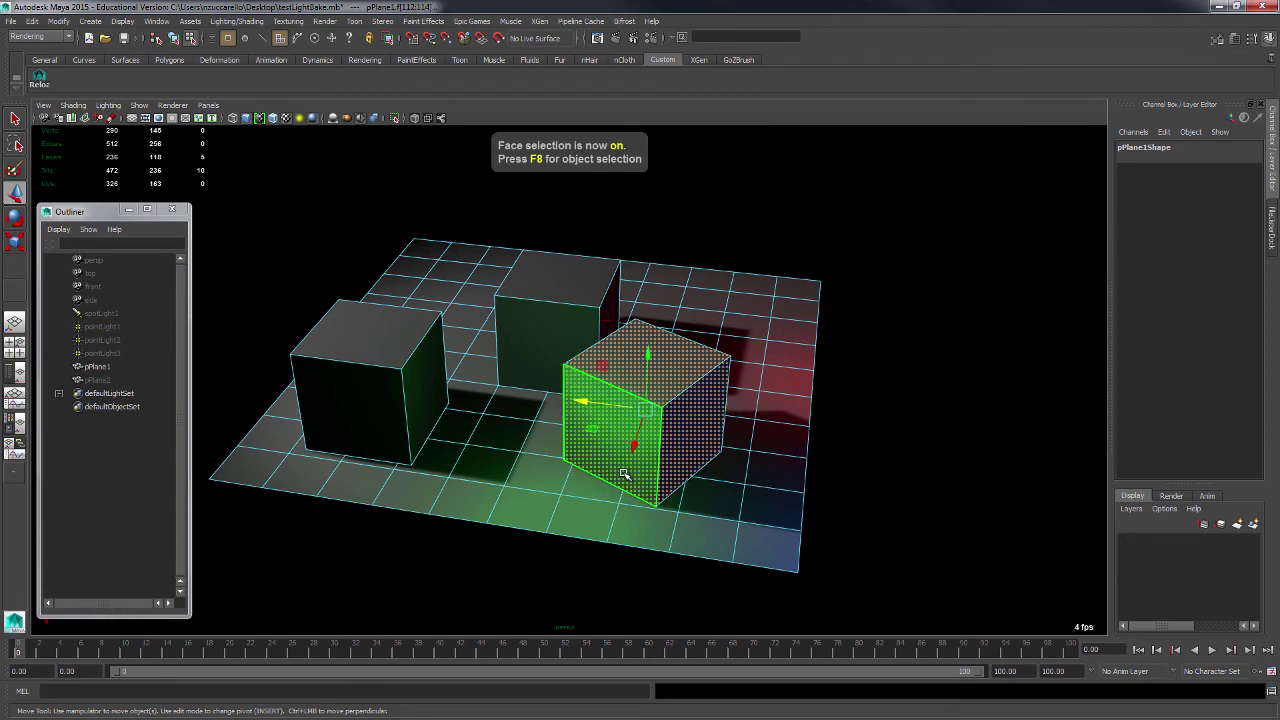
drag(590, 403, 677, 414)
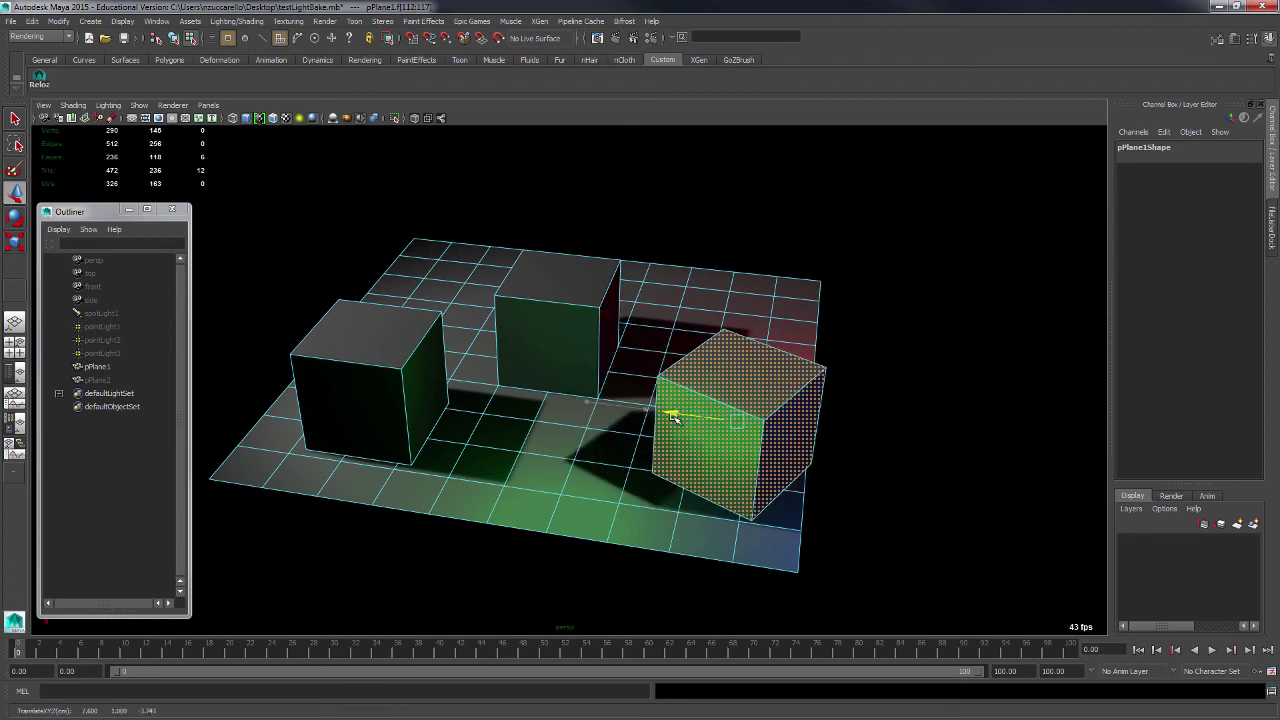
click(933, 505)
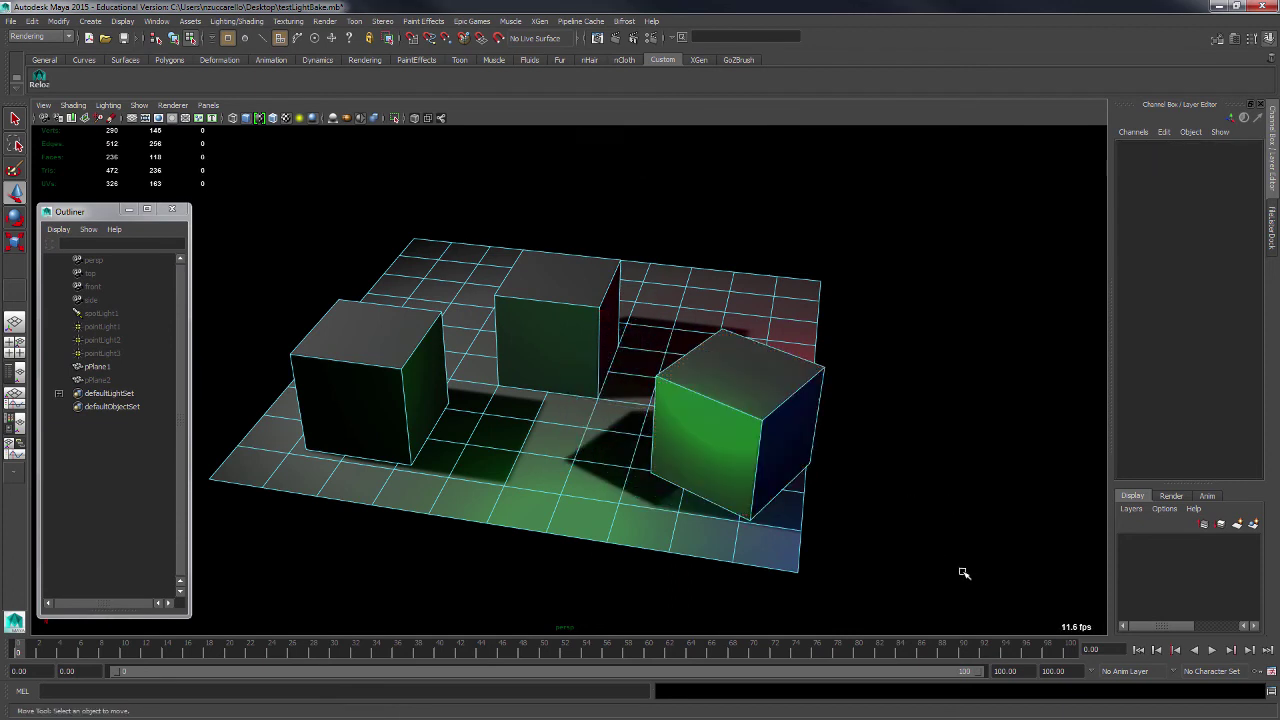
- Undo the move of the front cube's faces and return to object selection with nothing selected
key(ctrl+z)
key(ctrl+z)
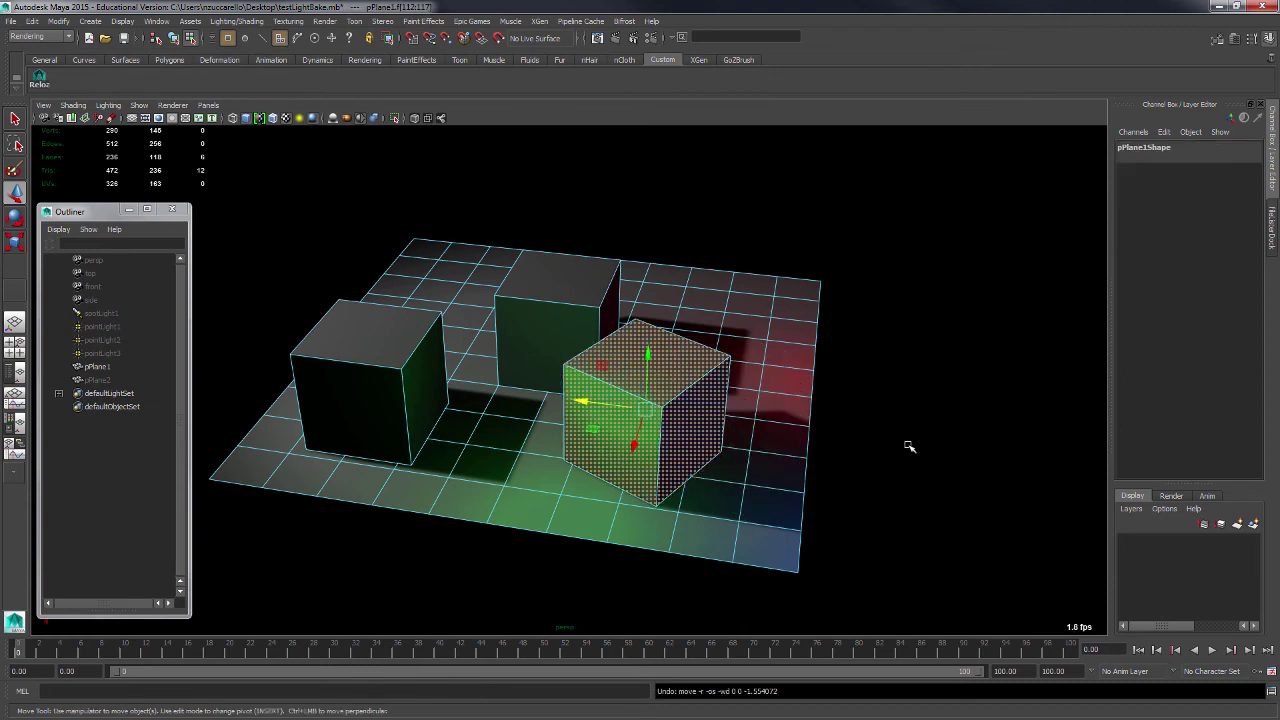
click(924, 472)
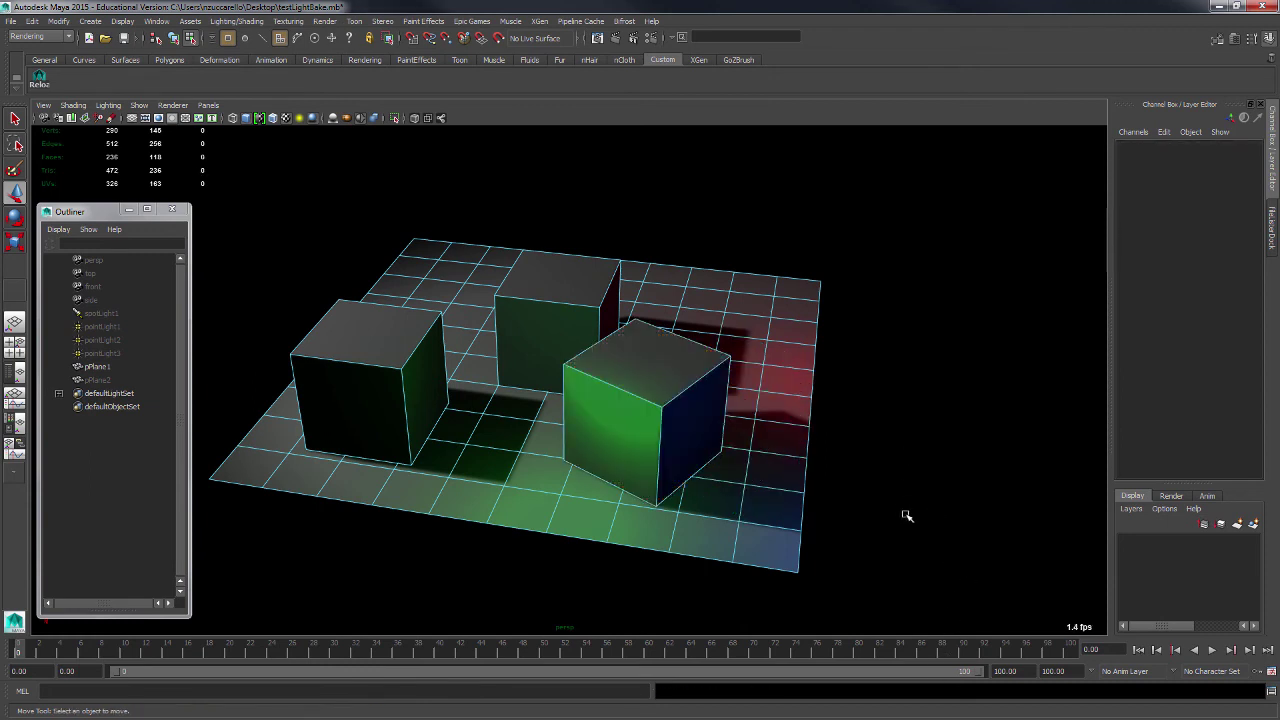
key(F8)
click(924, 530)
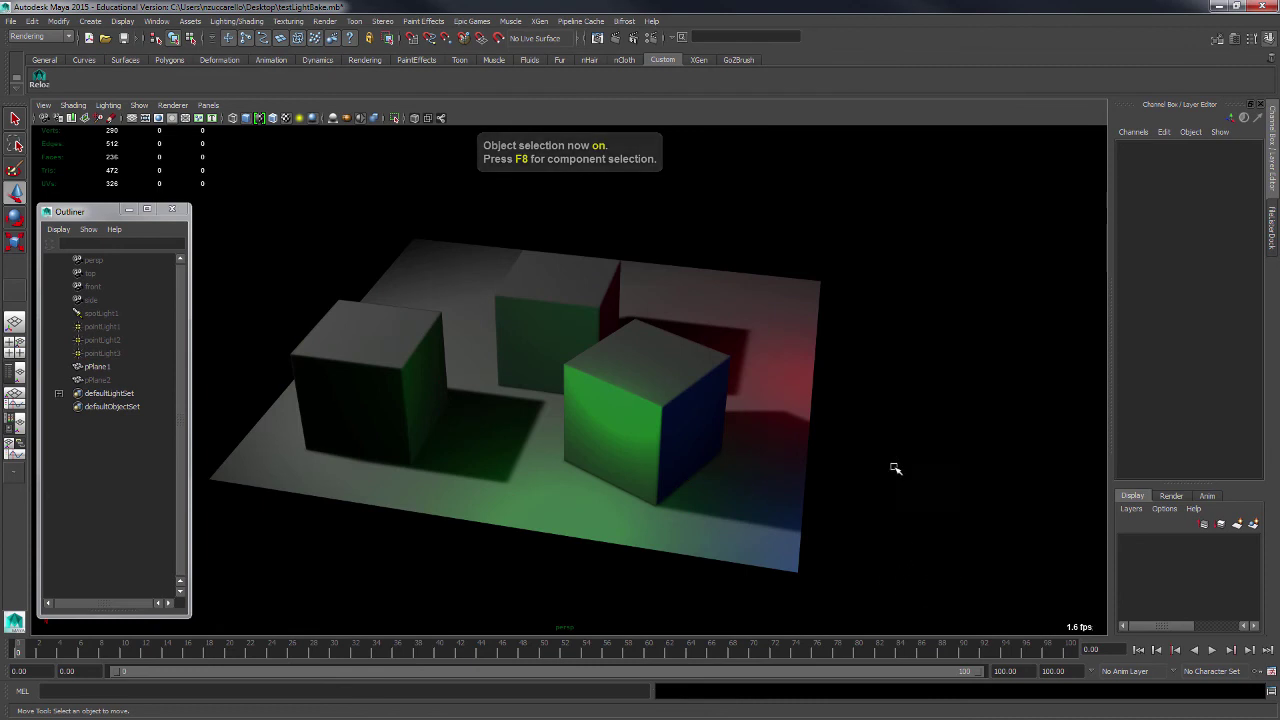
- Unhide pointLight3, set the viewport lighting to Use Selected Lights and select pointLight3 to light the baked mesh
alt+drag(909, 502, 850, 520)
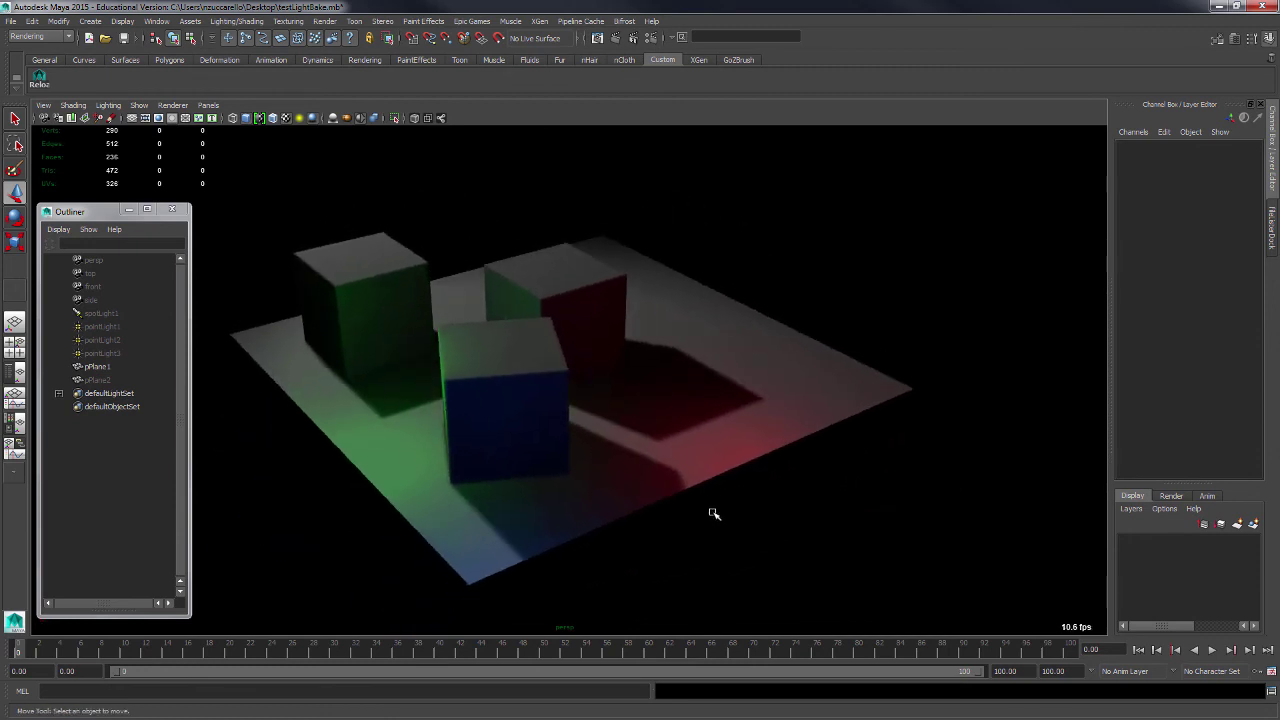
click(105, 353)
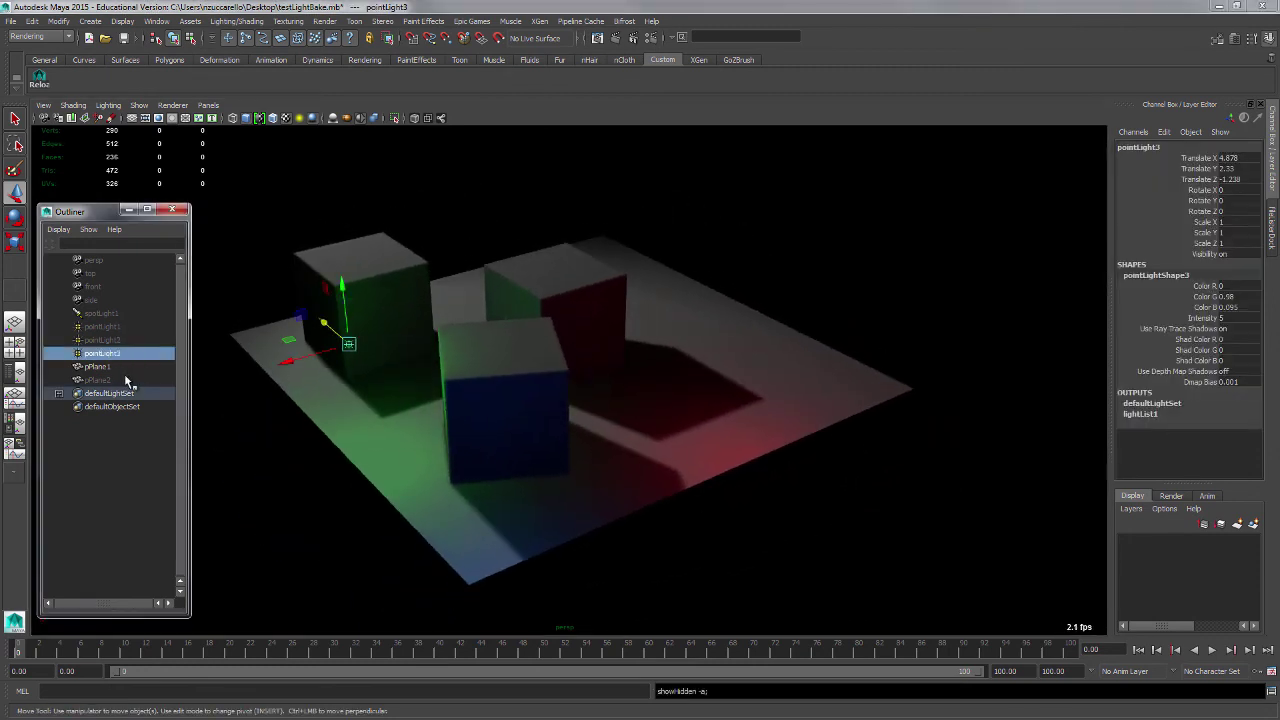
click(260, 490)
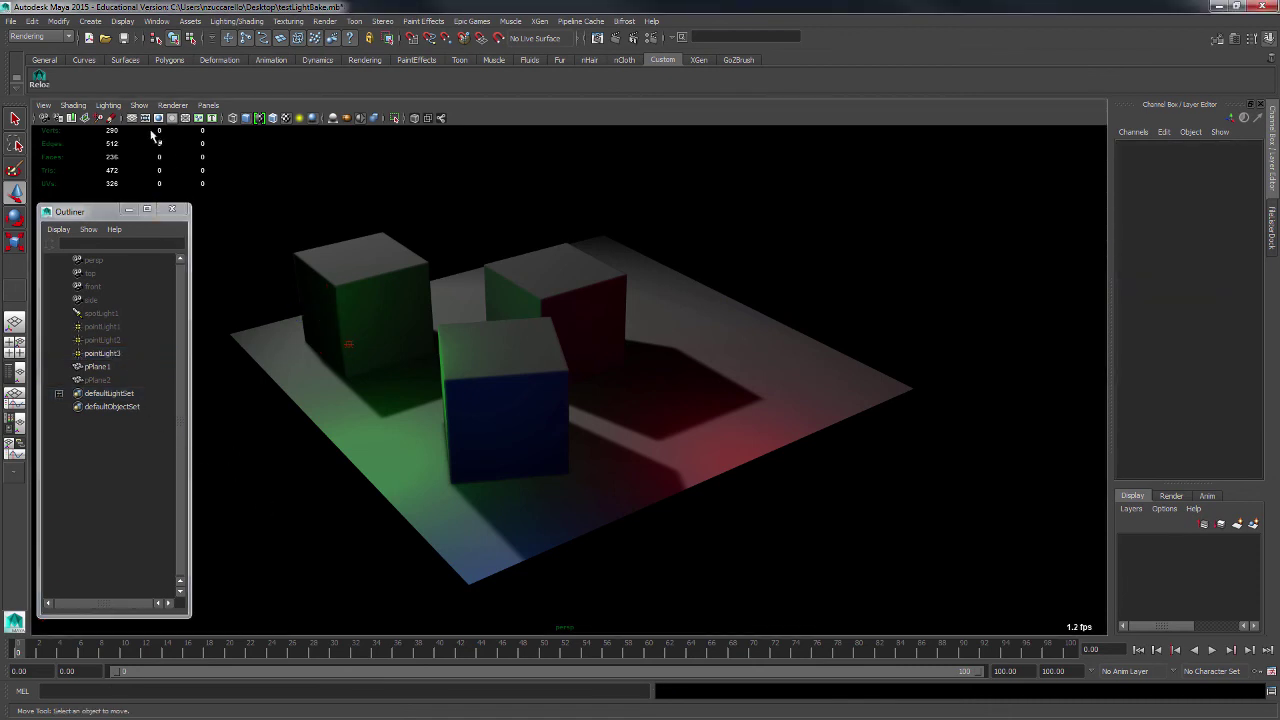
click(112, 106)
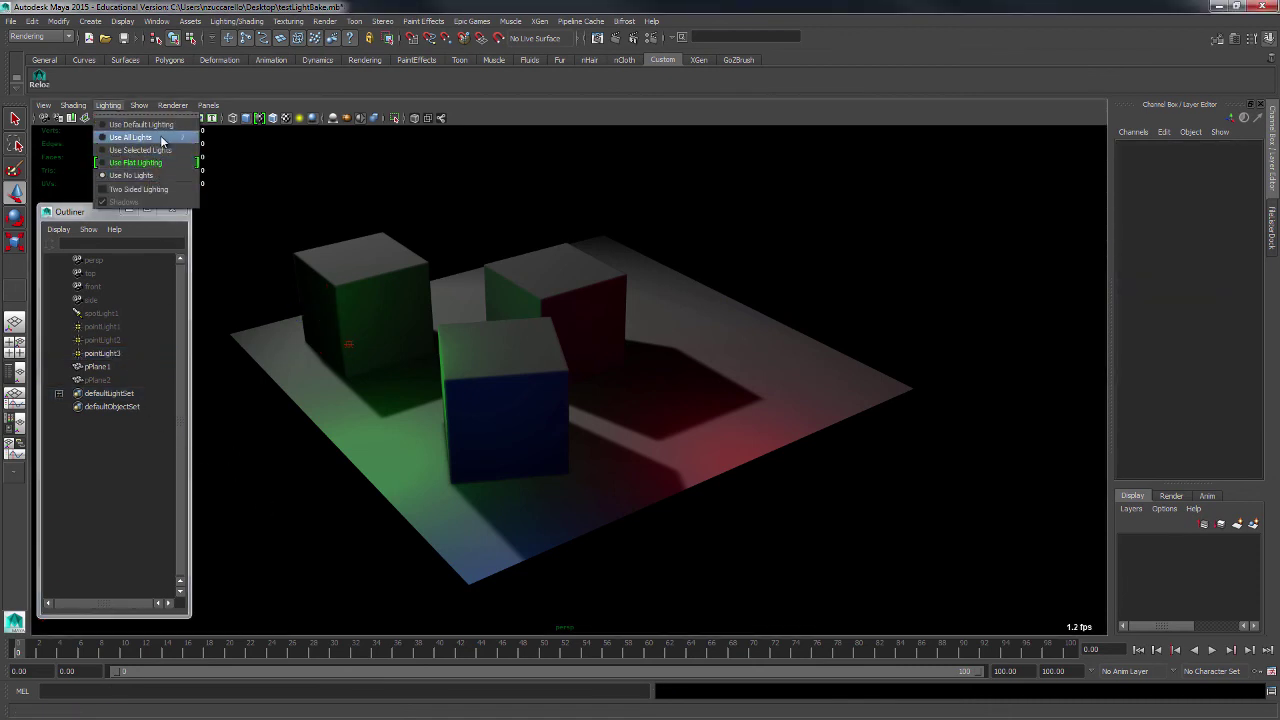
click(168, 150)
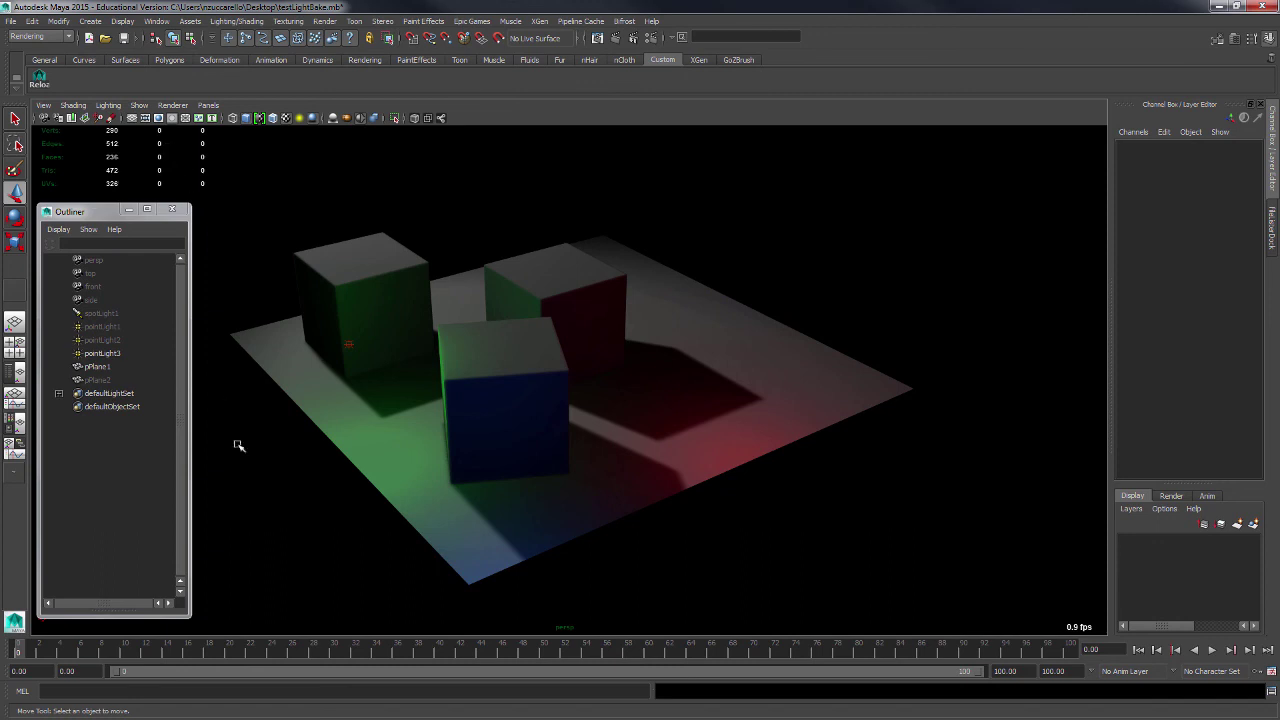
click(102, 353)
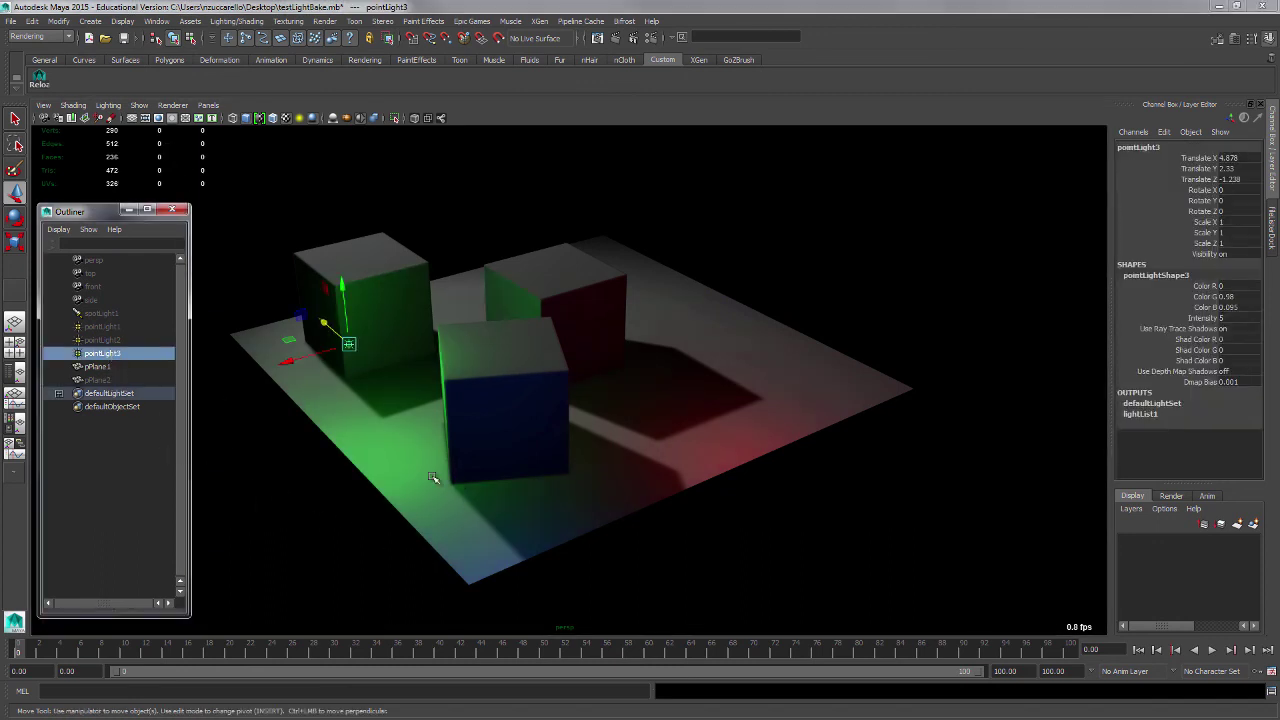
- Change pointLight3's color to orange with a hue of 23.629, saturation 1.000 and value 0.980
alt+drag(366, 535, 353, 541)
key(ctrl+a)
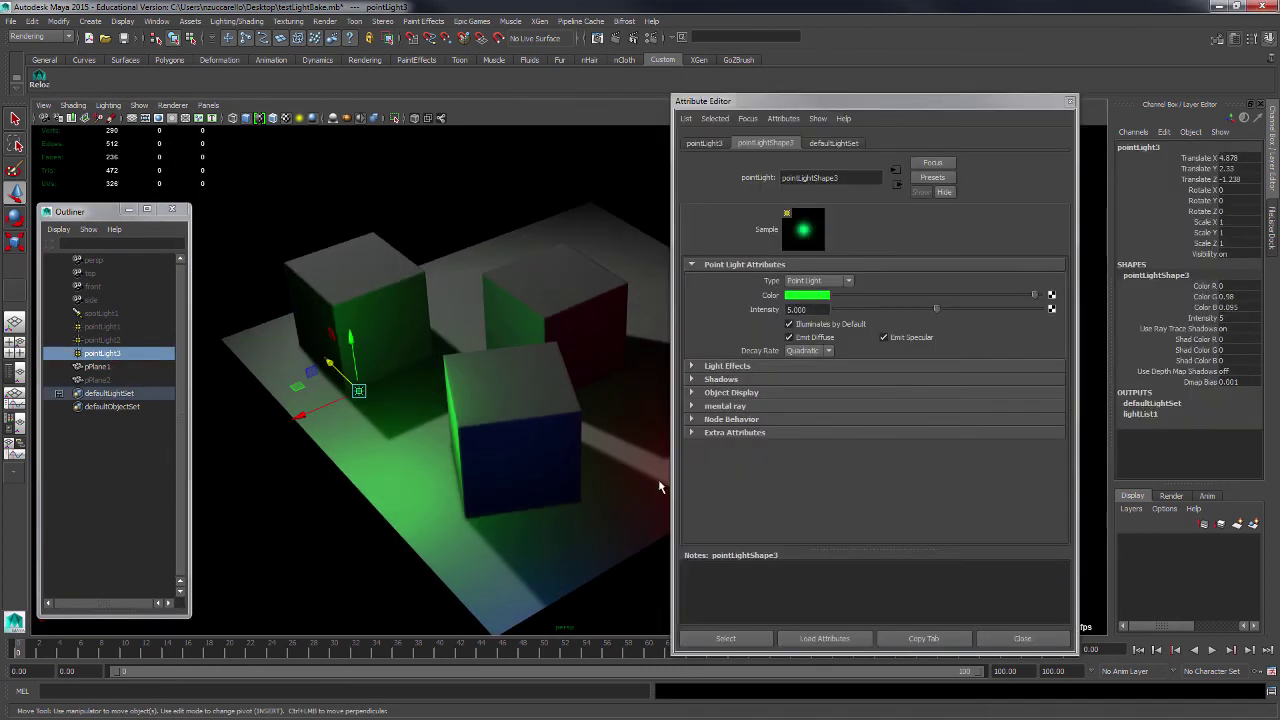
click(812, 296)
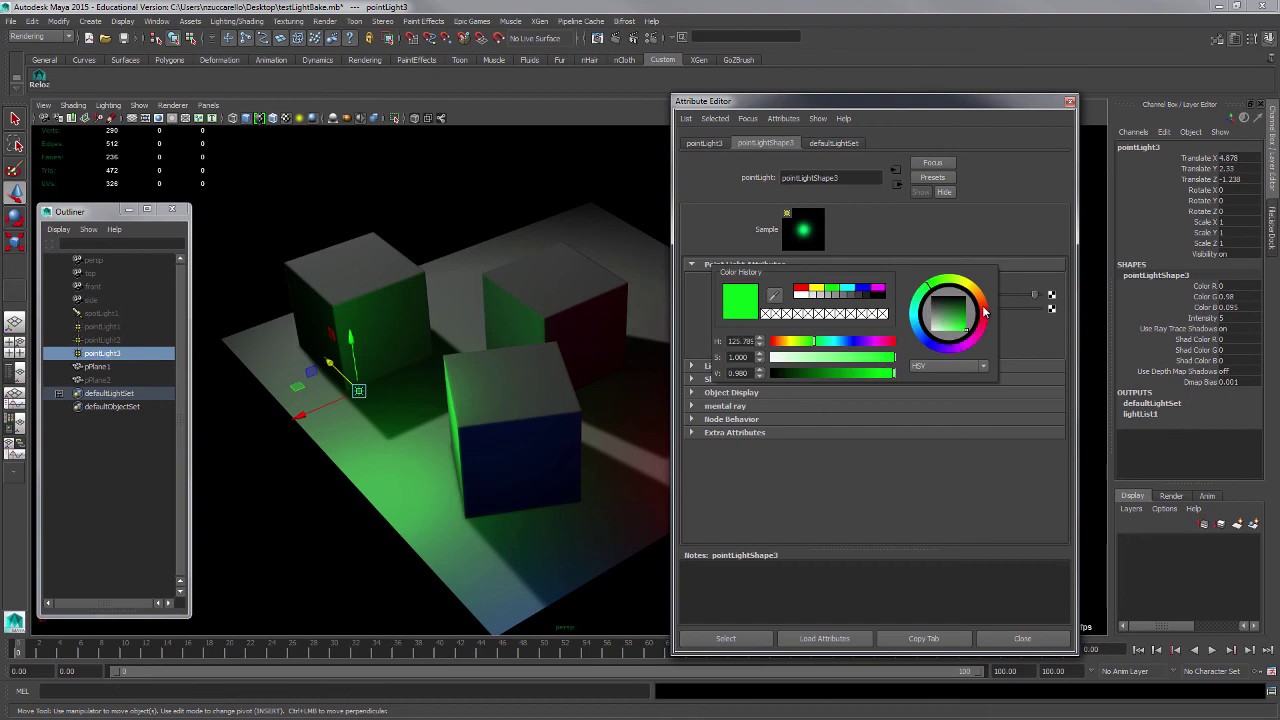
click(985, 310)
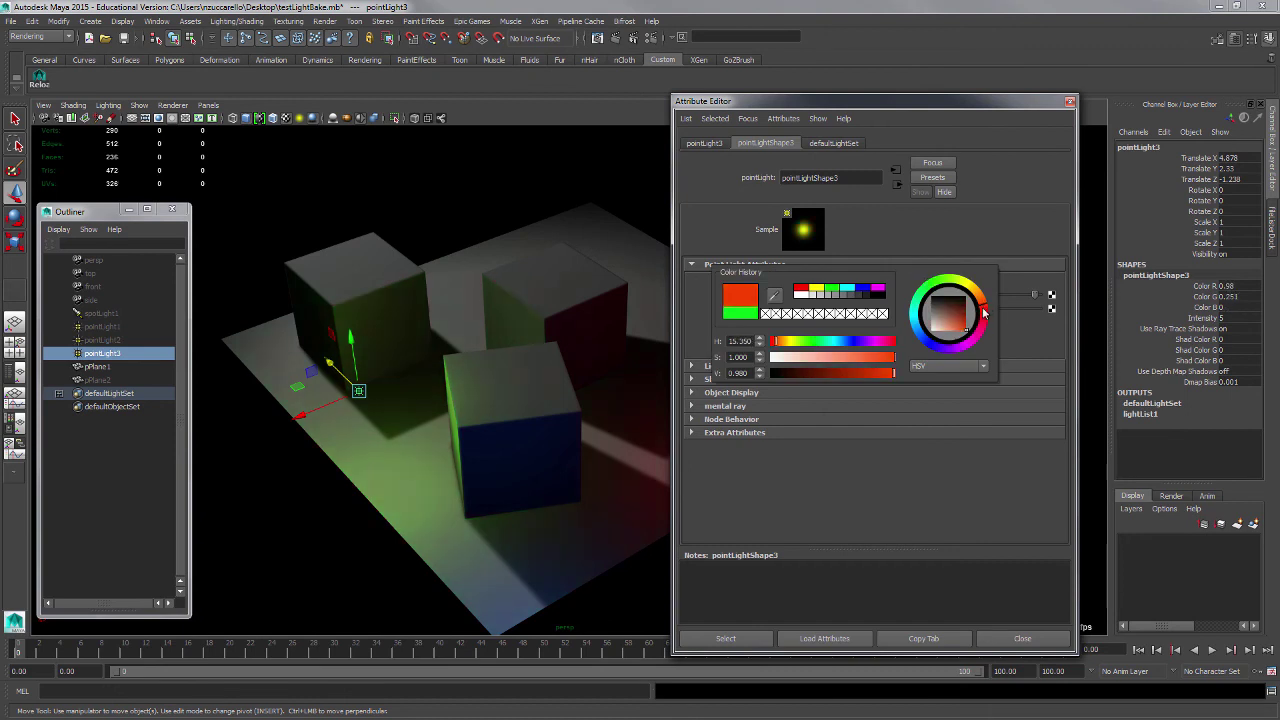
drag(985, 310, 984, 302)
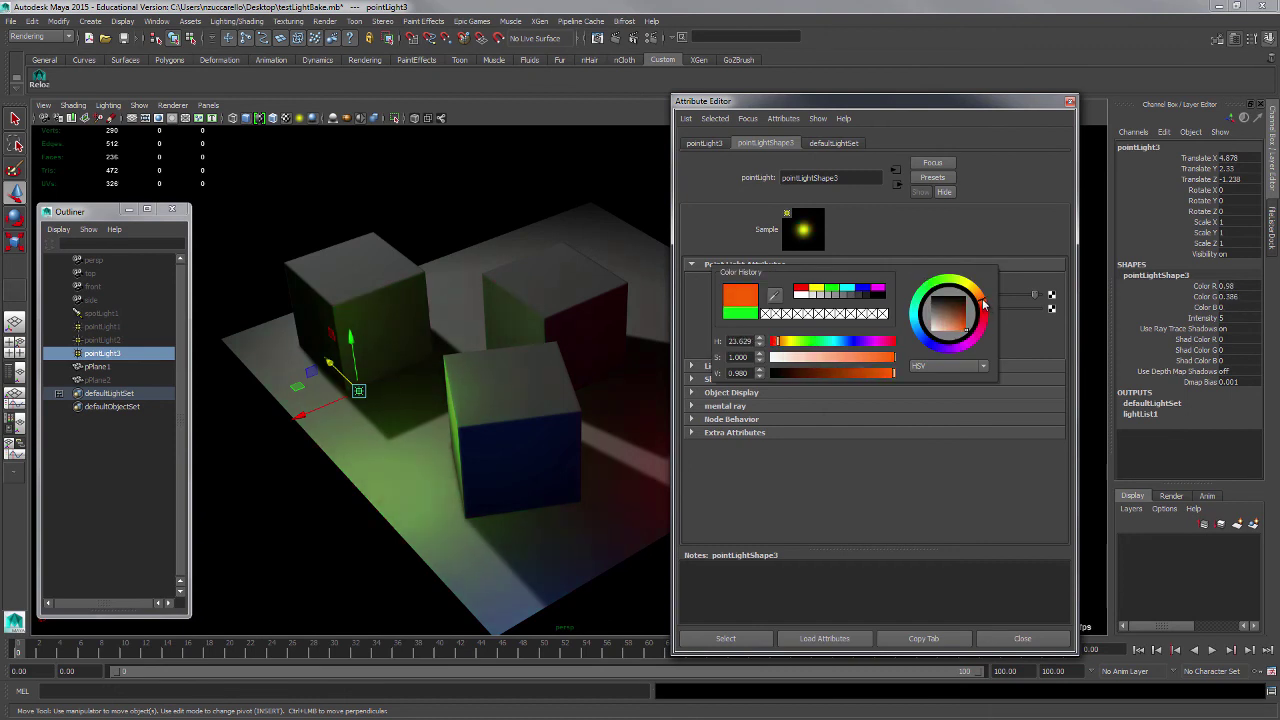
click(996, 640)
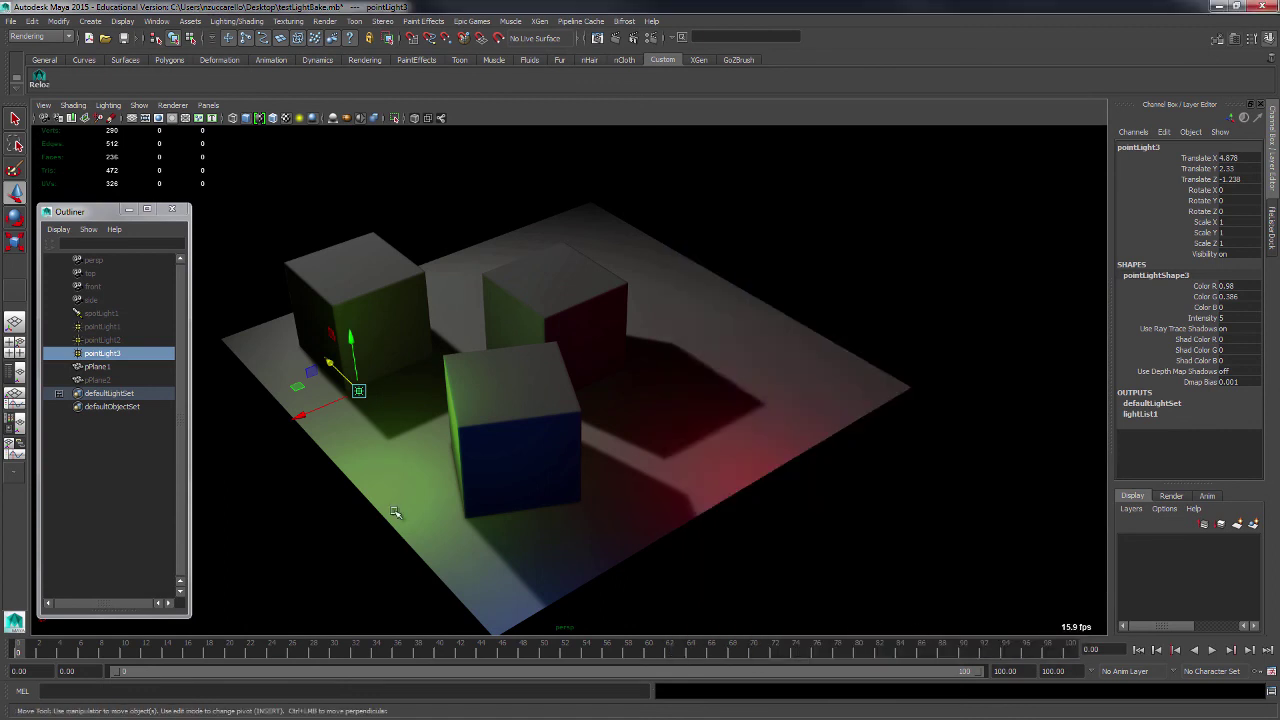
- Move pointLight3 in front of the nearest cube to about X 4.8, Z -5.2 and set its intensity to 20
drag(346, 455, 516, 501)
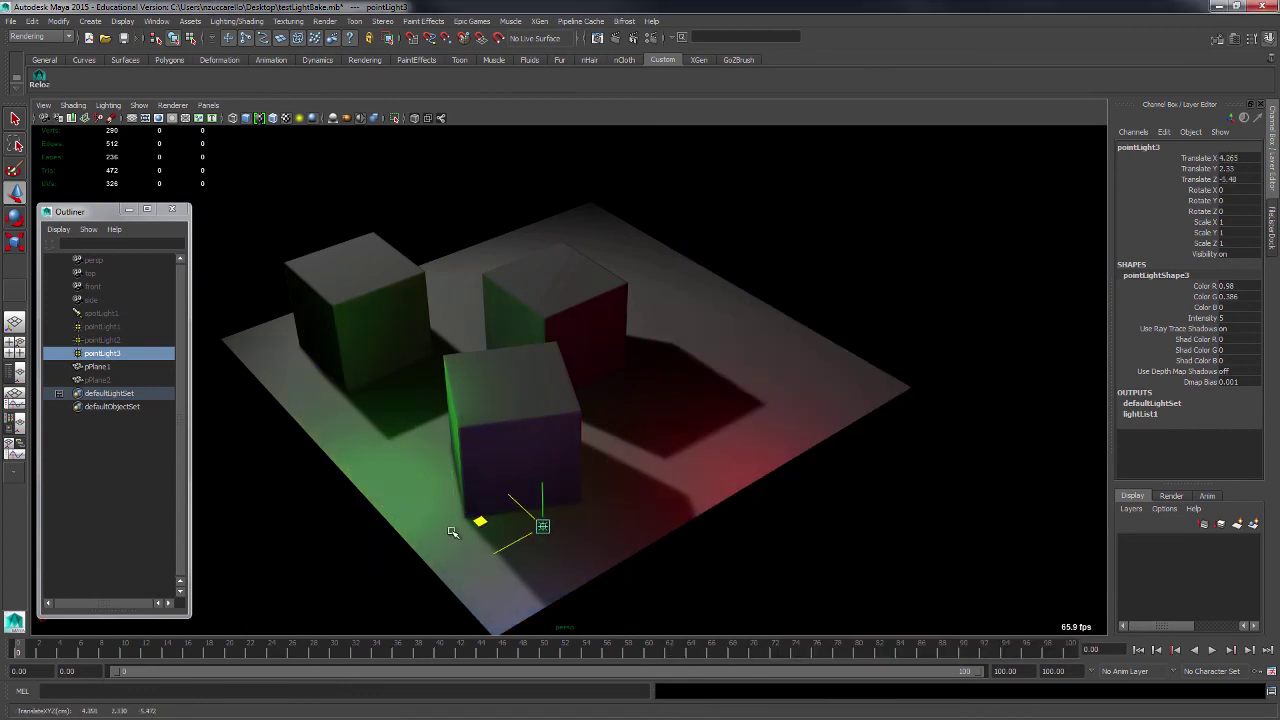
key(ctrl+a)
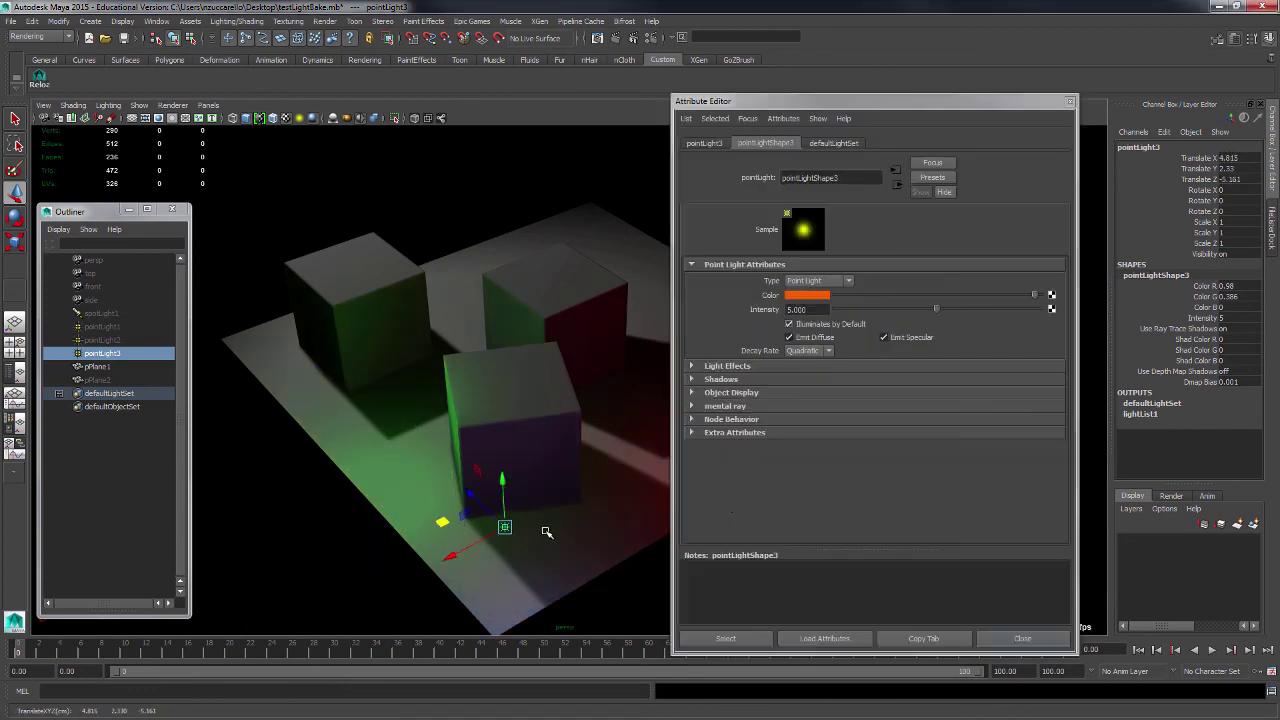
double_click(800, 309)
text(20)
key(Return)
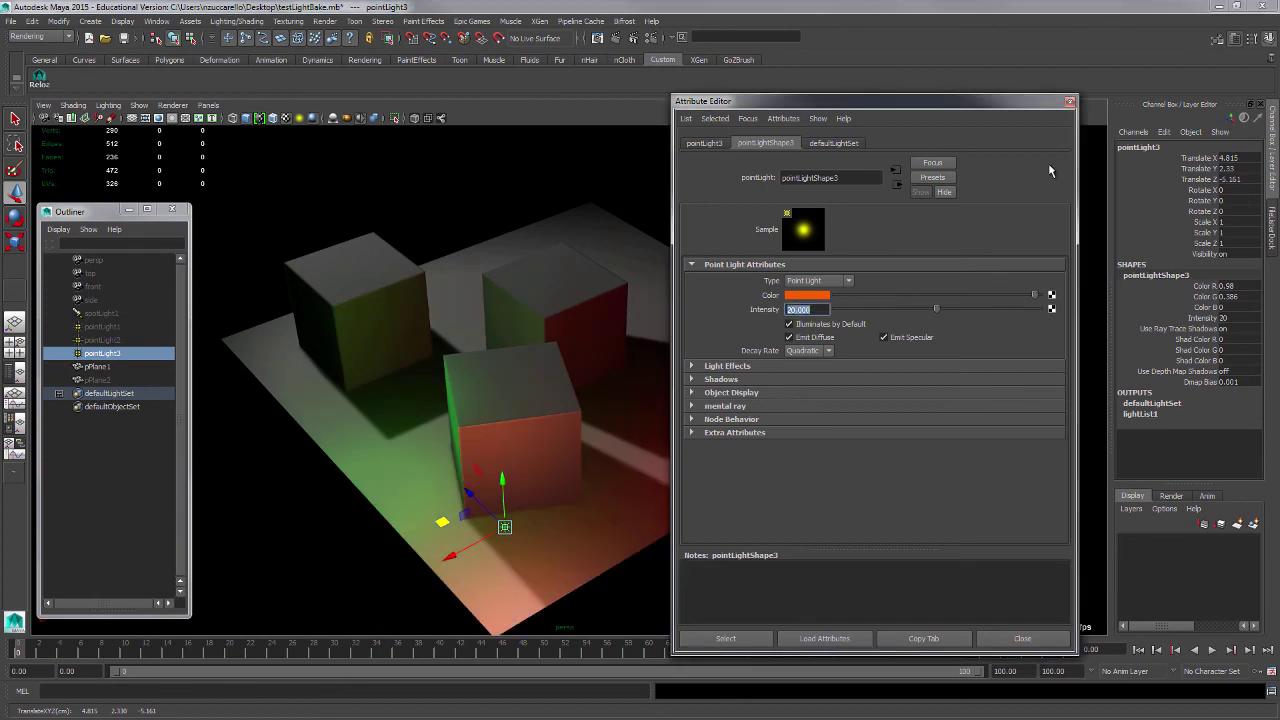
click(1069, 102)
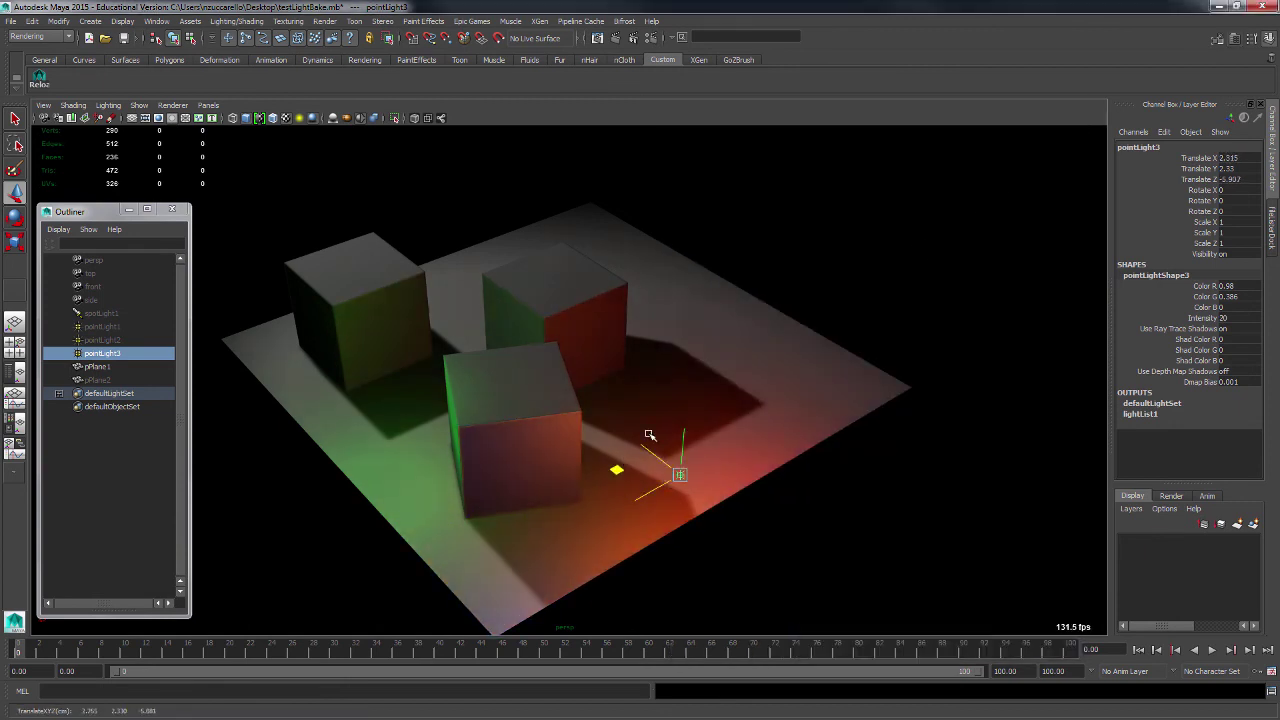
- Slide pointLight3 horizontally around the front cube to about X 5.7, Z -4.5, adding live light over the baked lighting
middle_drag(650, 435, 604, 510)
middle_drag(362, 541, 638, 481)
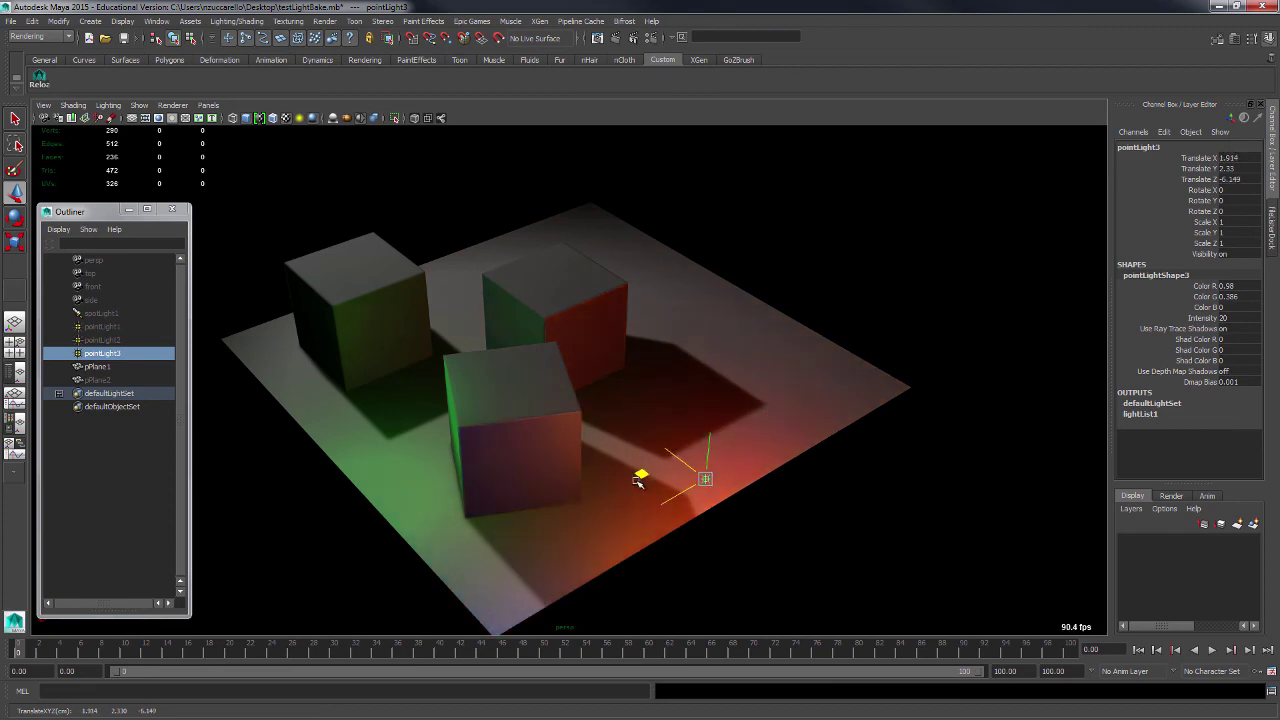
middle_drag(386, 513, 396, 566)
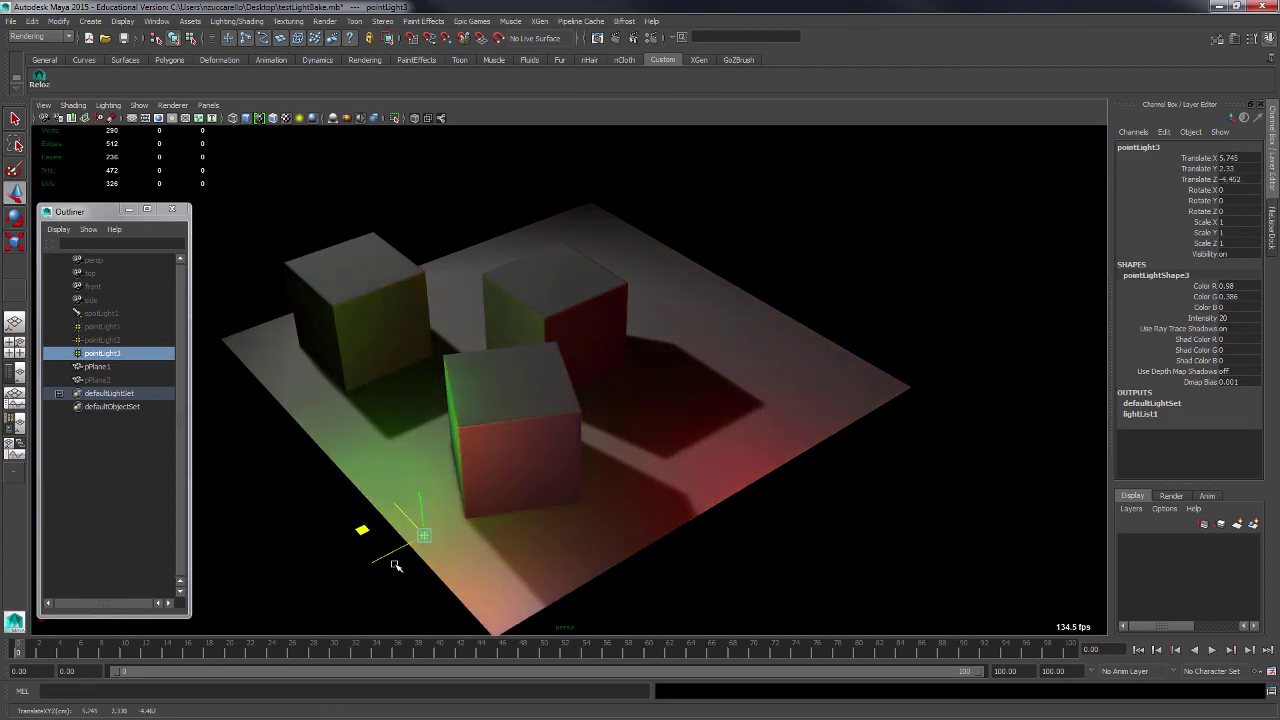